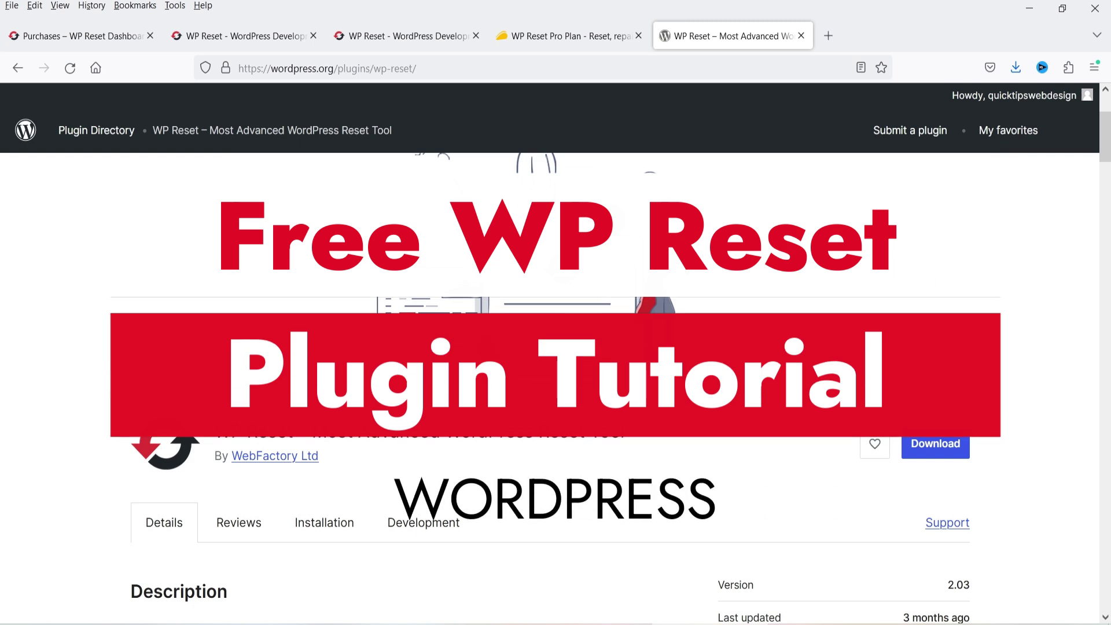
# Scroll to the WP Reset plugin description on wordpress.org, then bring up the wpreset.com pricing plans.
pyautogui.scroll(-3, 936, 289)
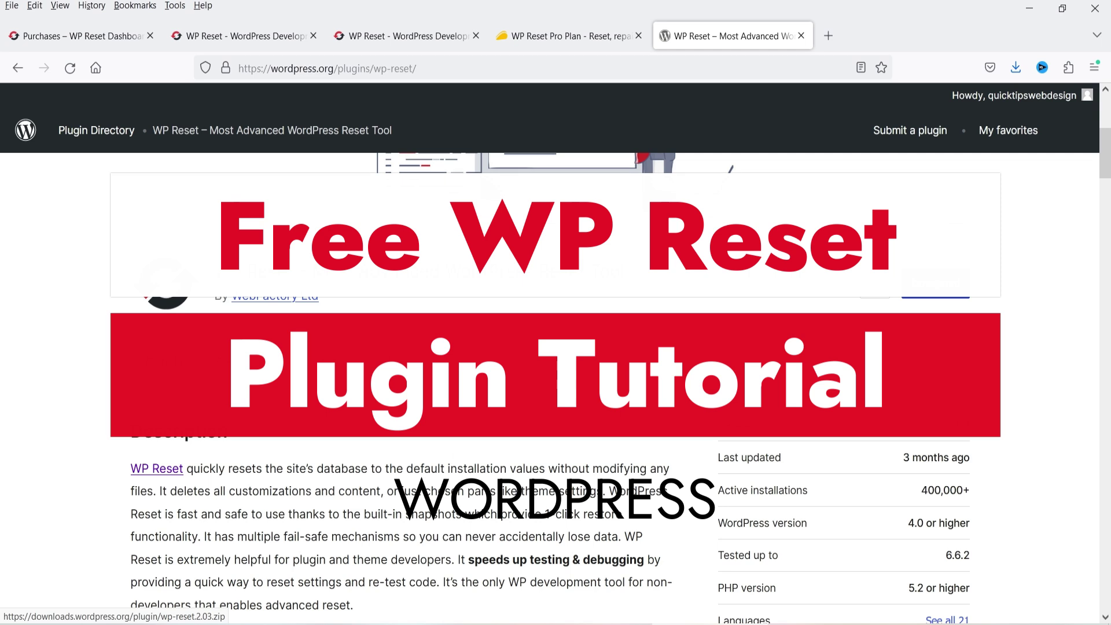
pyautogui.scroll(-2, 1089, 324)
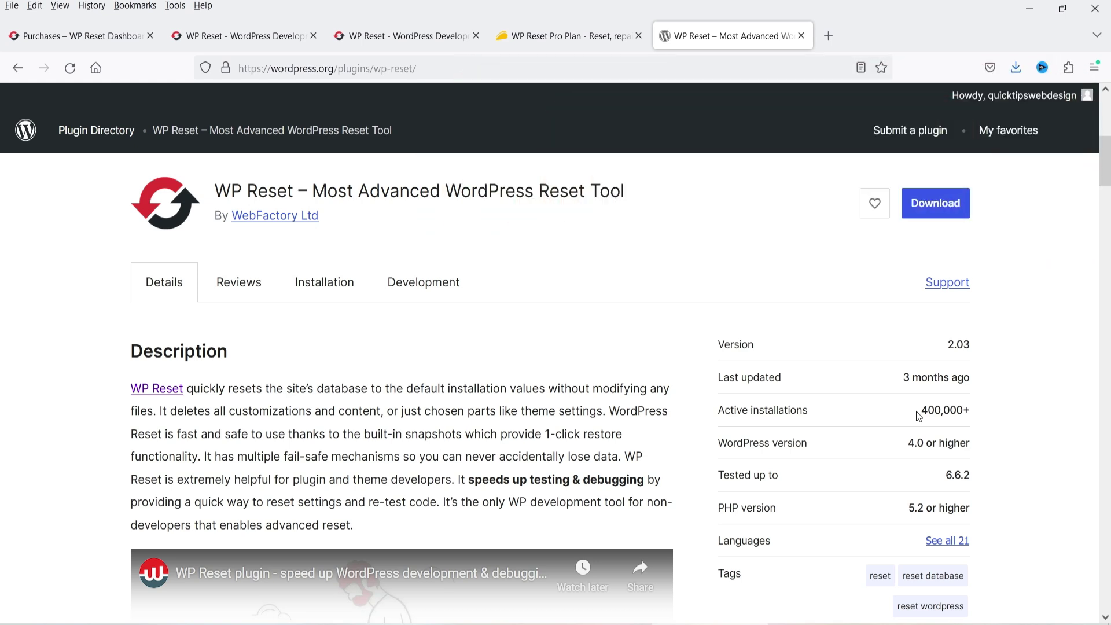
pyautogui.hotkey('ctrl', 'shift', 'Tab')
pyautogui.hotkey('ctrl', 'shift', 'Tab')
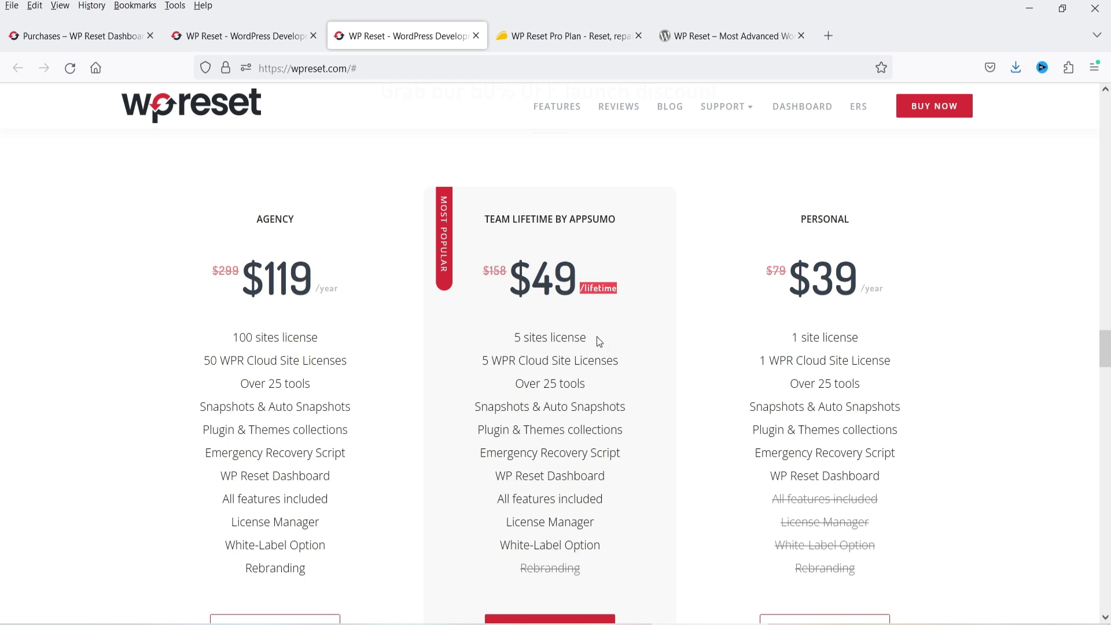
# Compare the AppSumo WP Reset Pro Plan deal with the wpreset.com homepage, then return to wordpress.org.
pyautogui.click(508, 344)
pyautogui.click(529, 37)
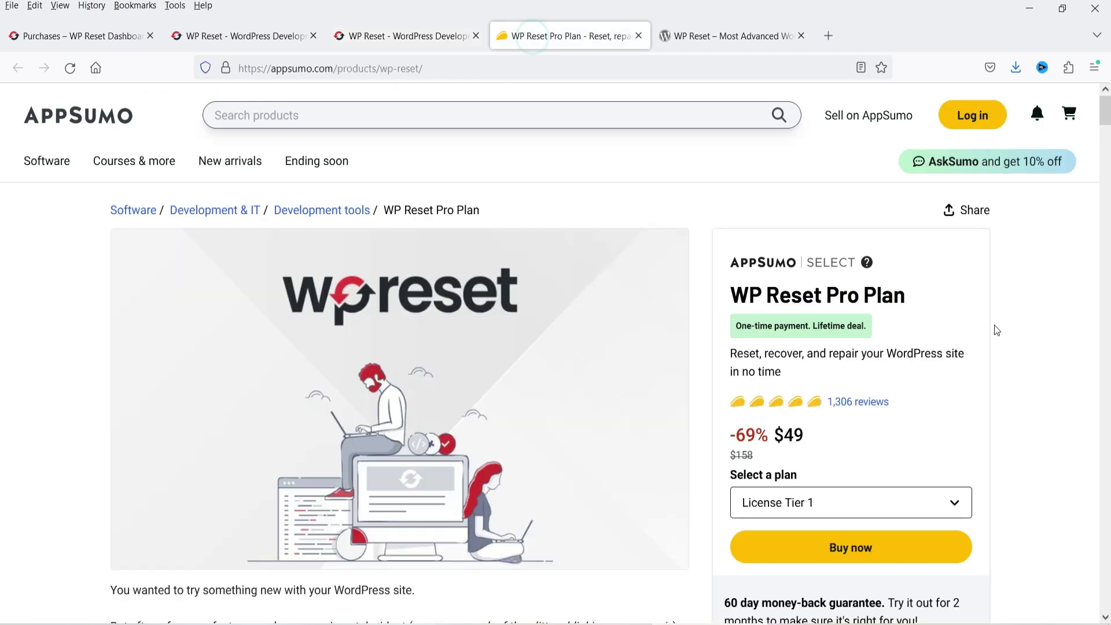
pyautogui.click(254, 36)
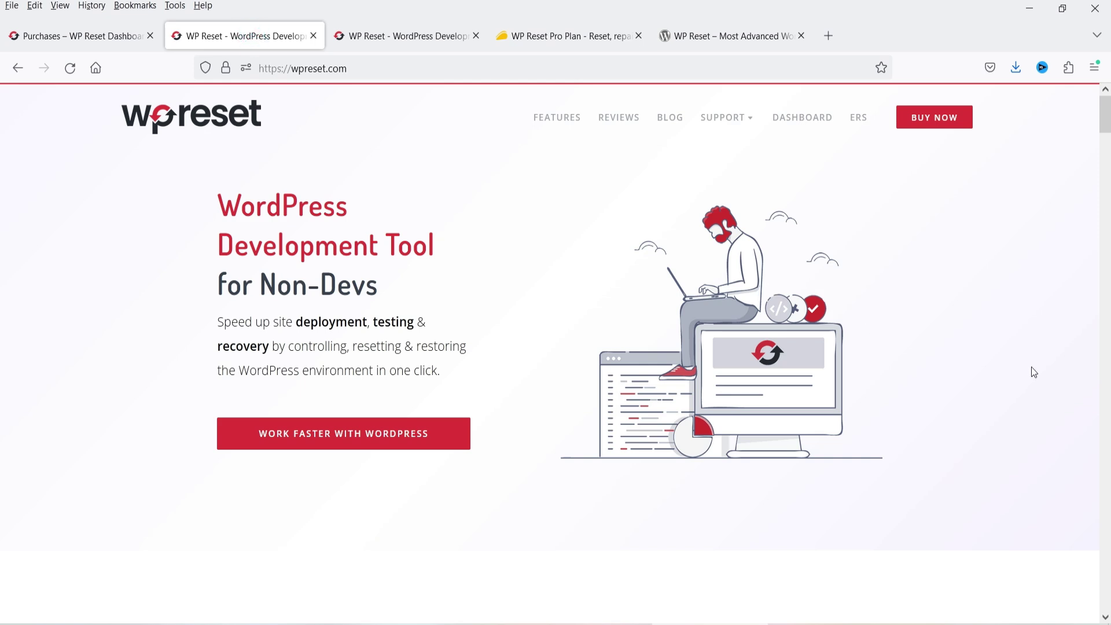
pyautogui.hotkey('ctrl', '5')
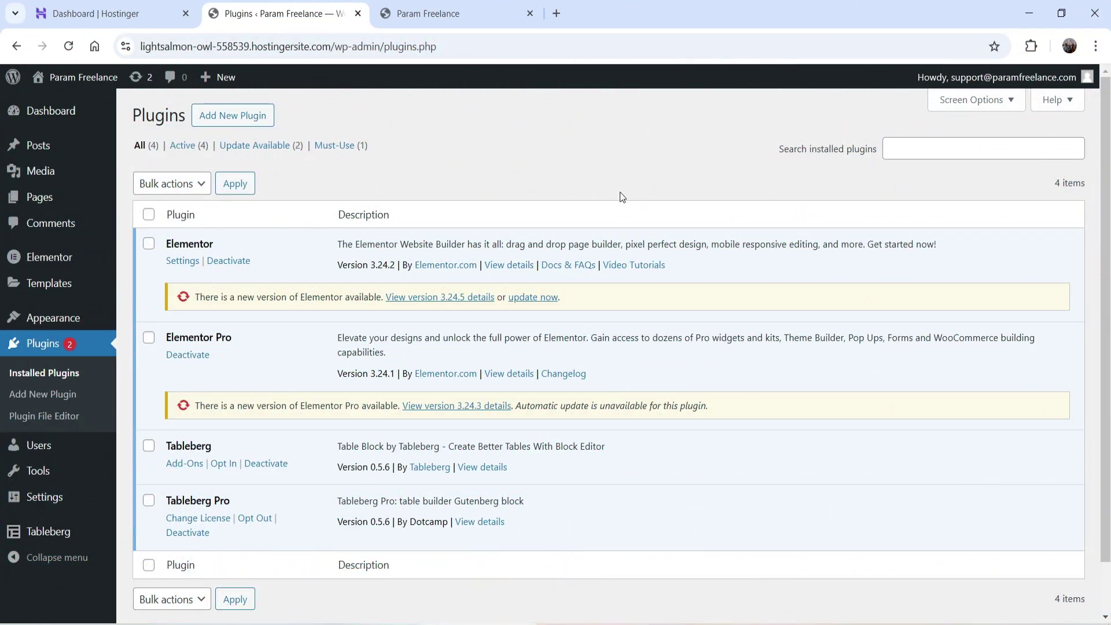
# Scroll through the live site's homepage, then return to the installed plugins list.
pyautogui.click(428, 14)
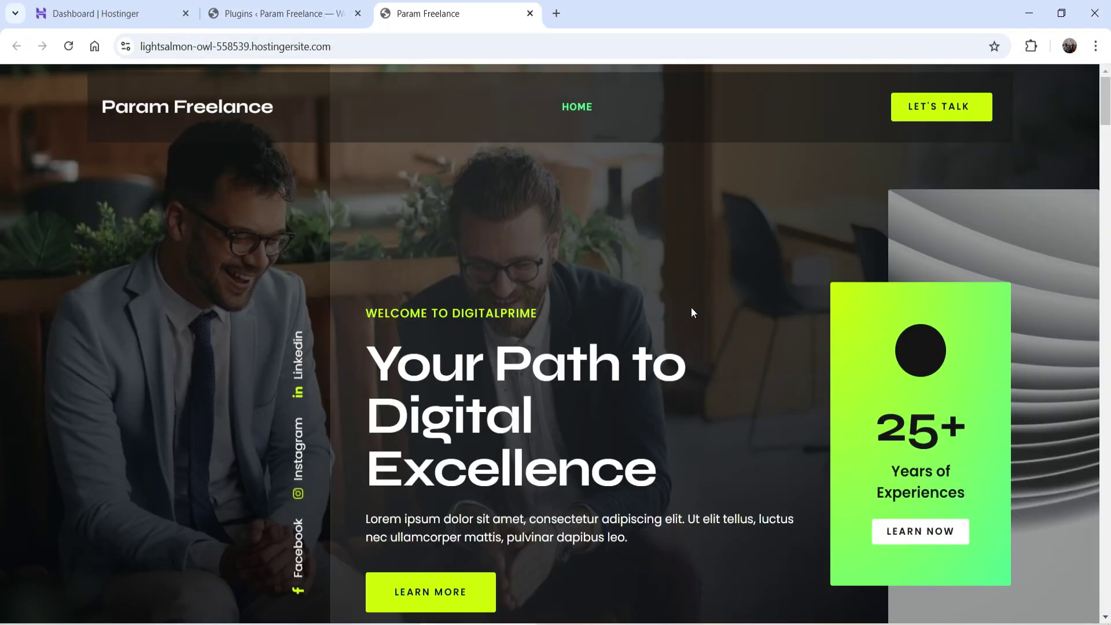
pyautogui.scroll(-20, 643, 309)
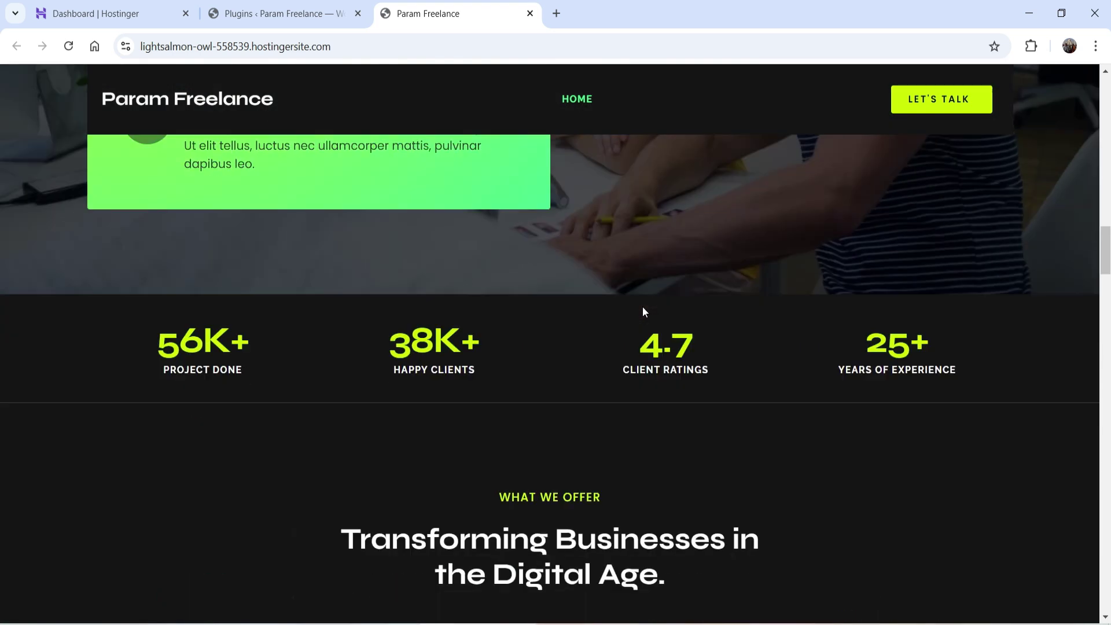
pyautogui.scroll(-15, 642, 311)
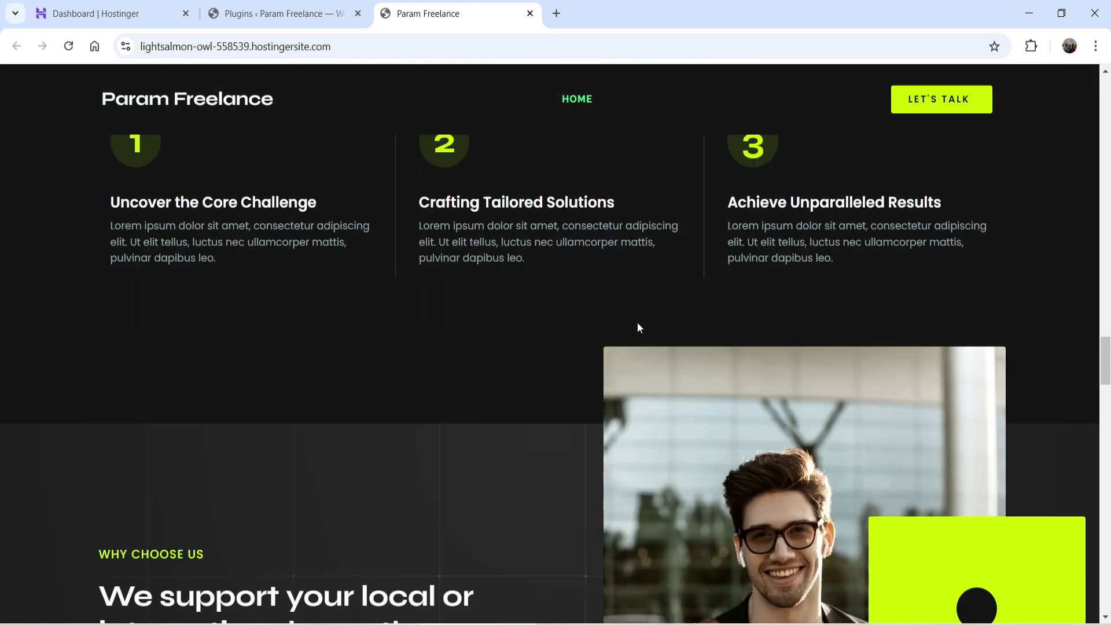
pyautogui.click(246, 13)
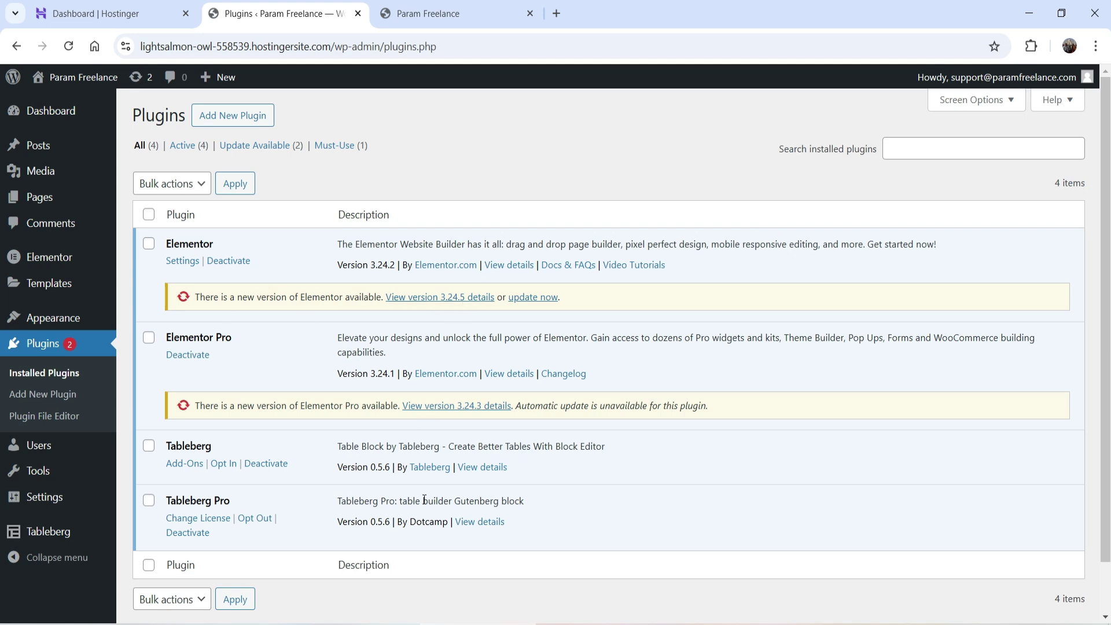
# Look over the Pages list and the Media Library, then go to Add New Plugin.
pyautogui.hotkey('alt', 'Left')
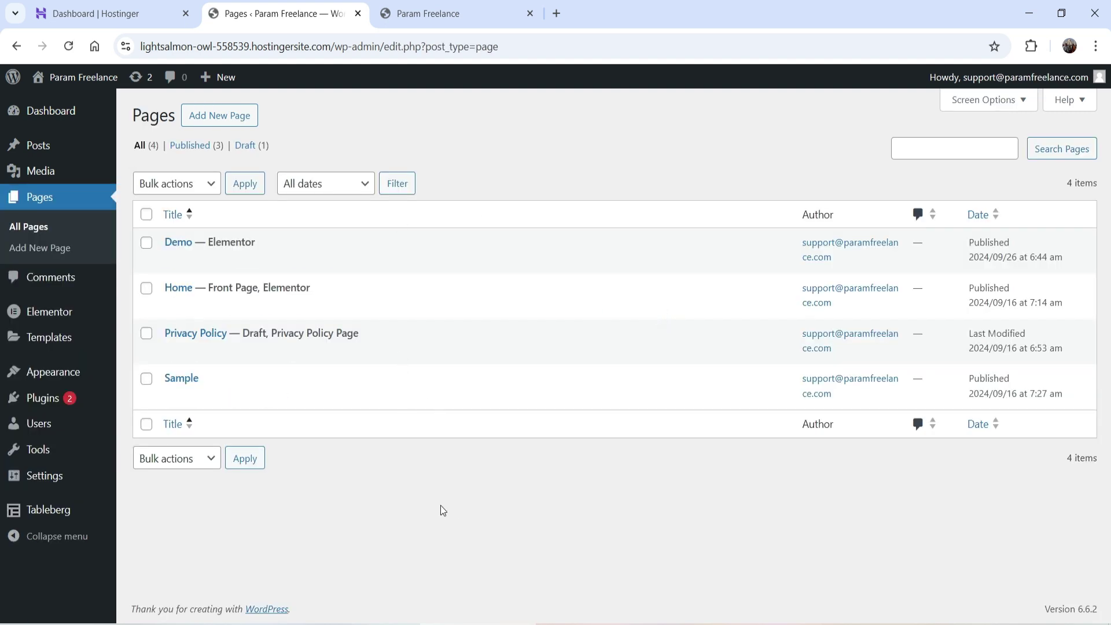
pyautogui.click(40, 171)
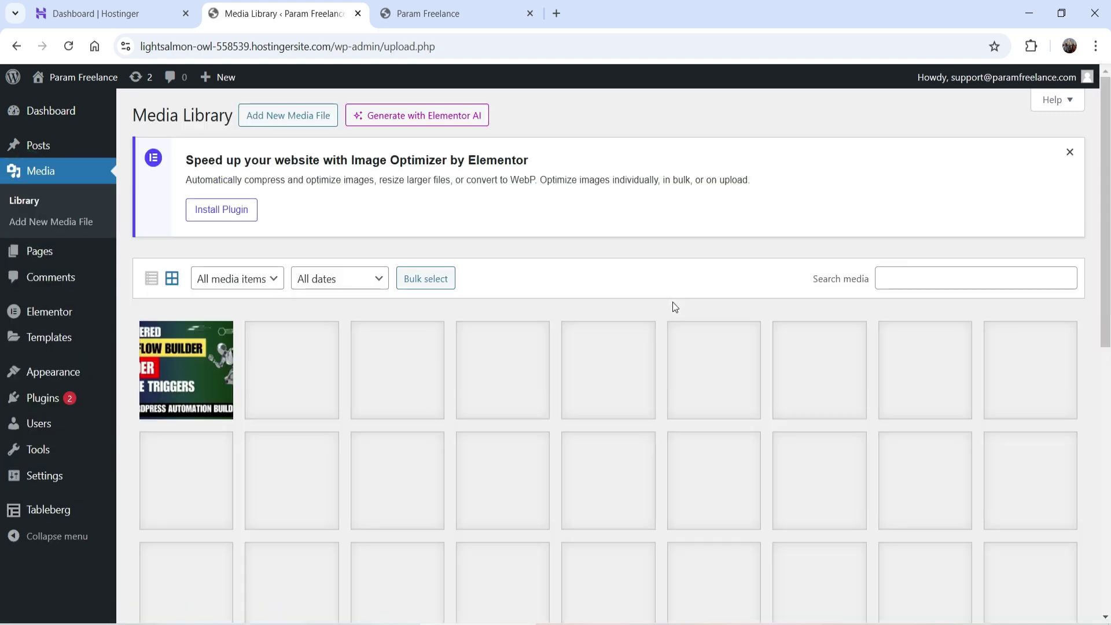
pyautogui.scroll(-5, 923, 376)
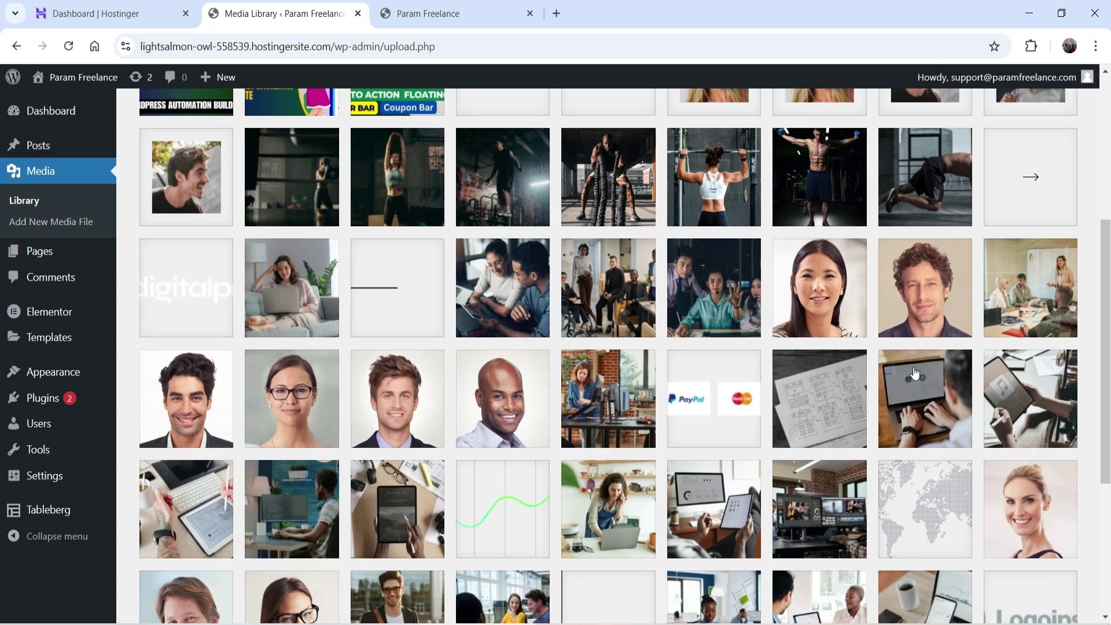
pyautogui.click(456, 17)
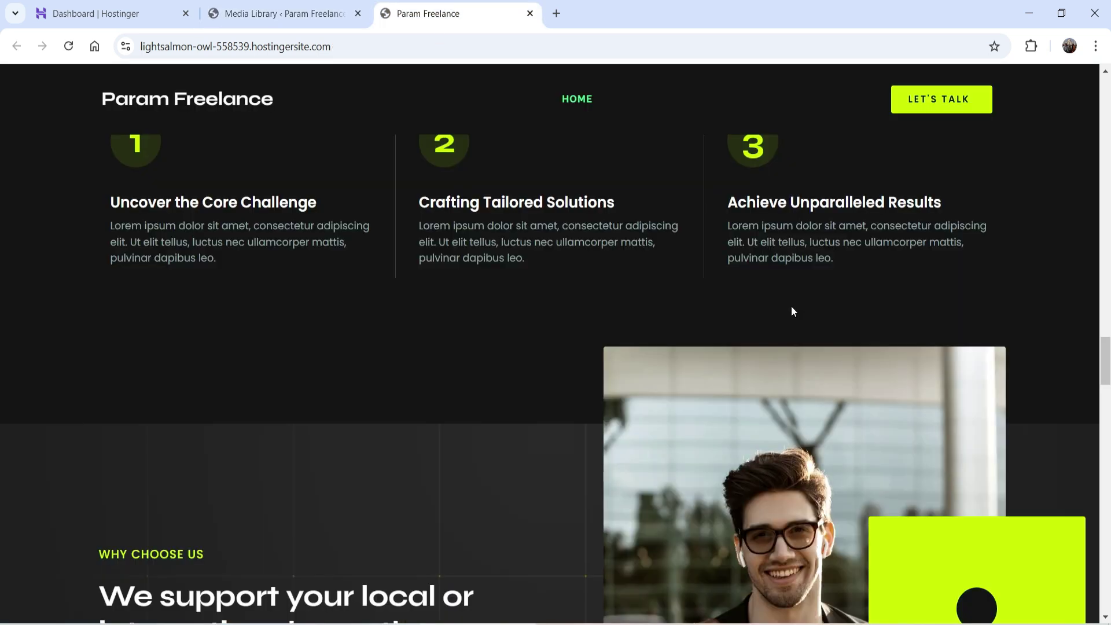
pyautogui.click(233, 17)
pyautogui.scroll(5, 868, 393)
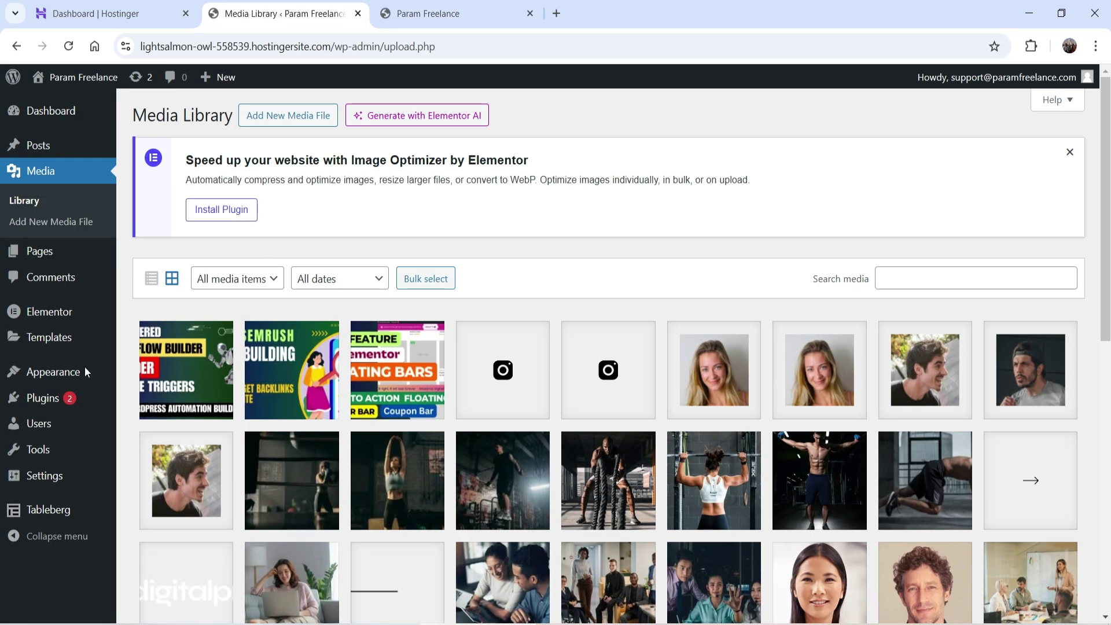
pyautogui.moveTo(44, 404)
pyautogui.click(160, 427)
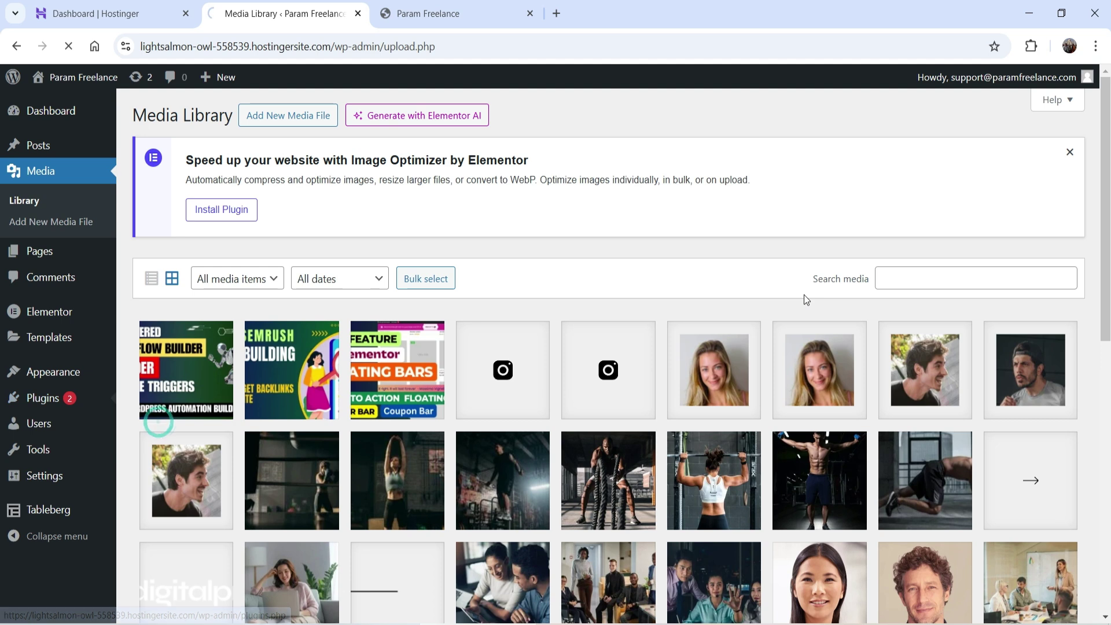
# Search the plugin directory for 'wp reset', then install and activate WP Reset.
pyautogui.click(831, 155)
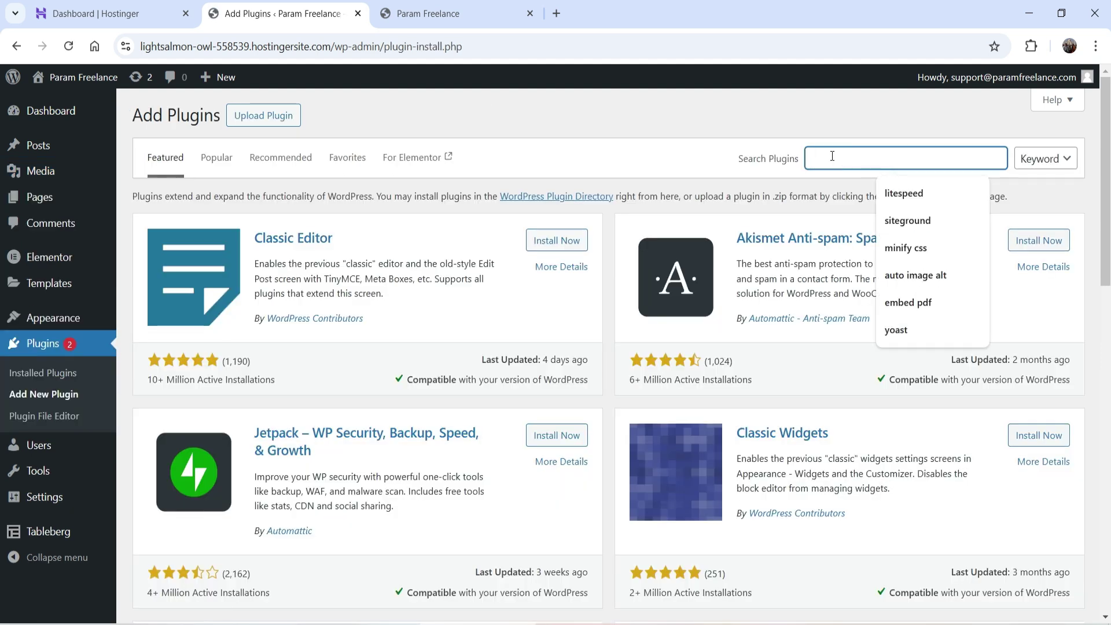
pyautogui.write('wp reset')
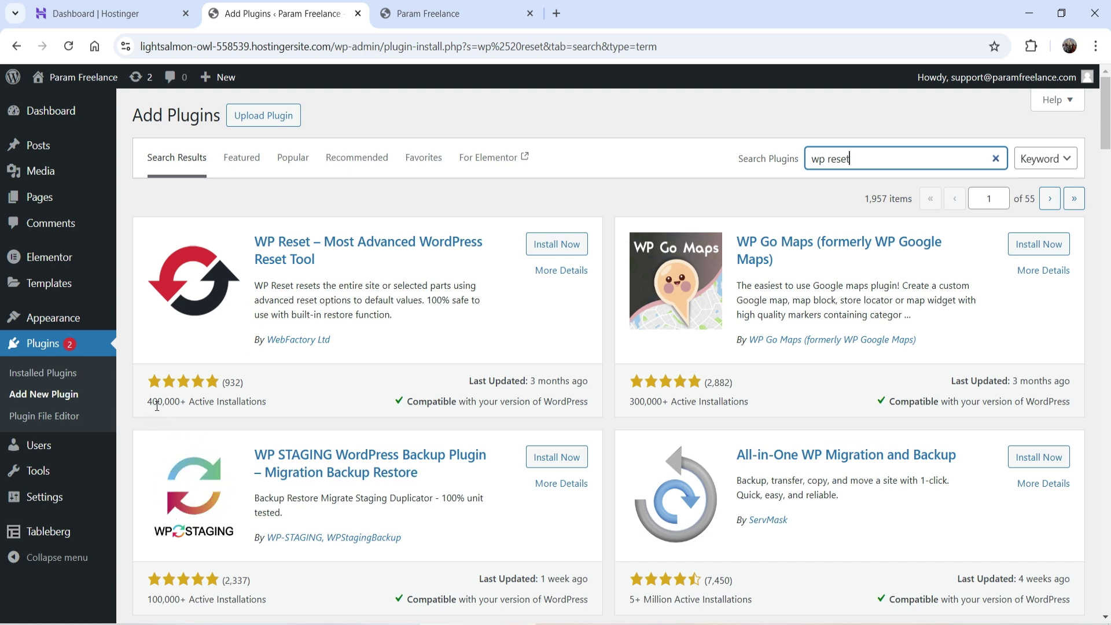
pyautogui.click(553, 256)
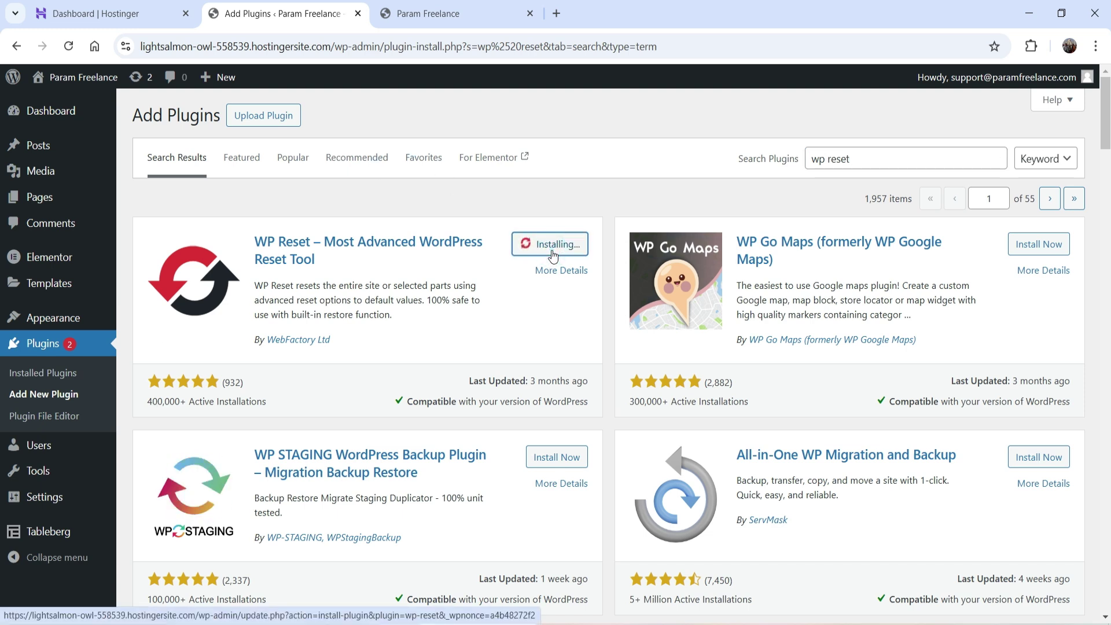
pyautogui.click(554, 255)
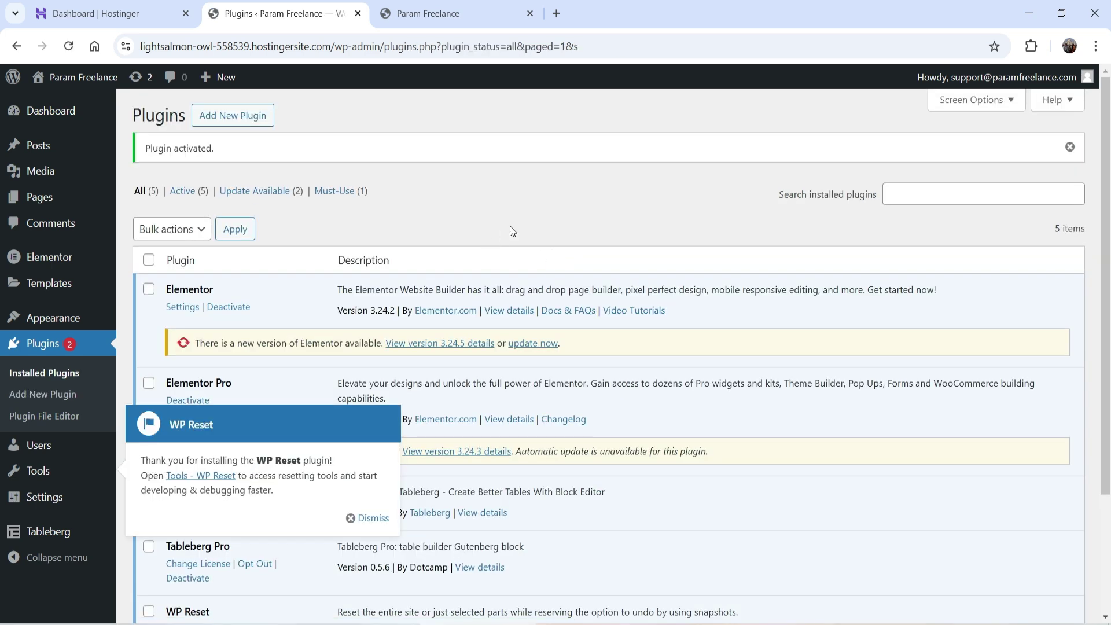
pyautogui.moveTo(64, 472)
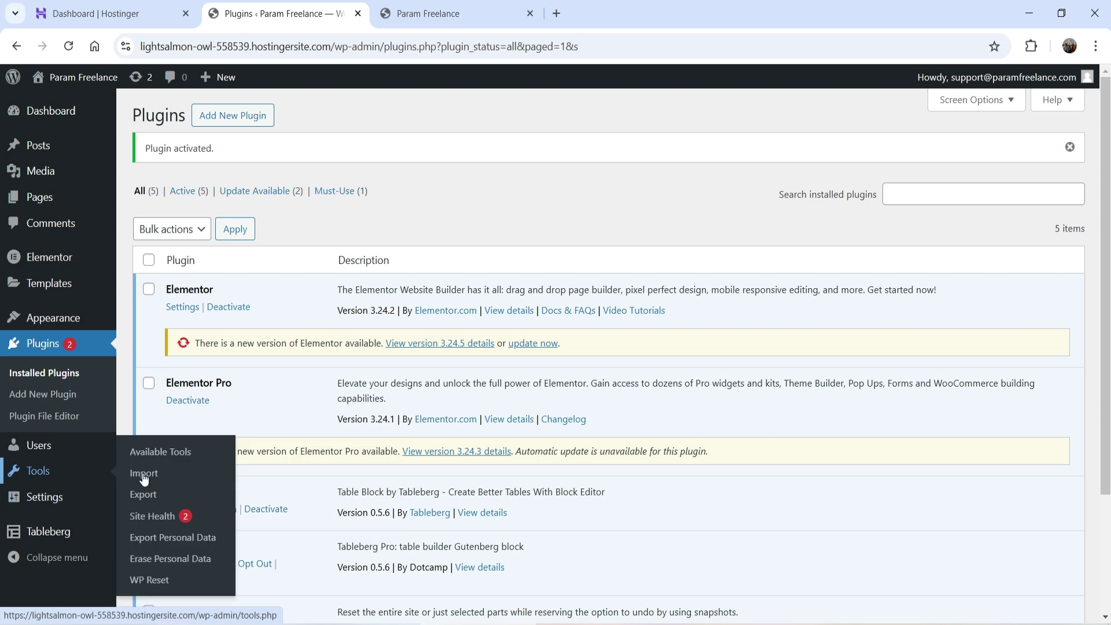
# Open WP Reset and scroll its Reset table showing what each tool deletes or keeps.
pyautogui.click(165, 578)
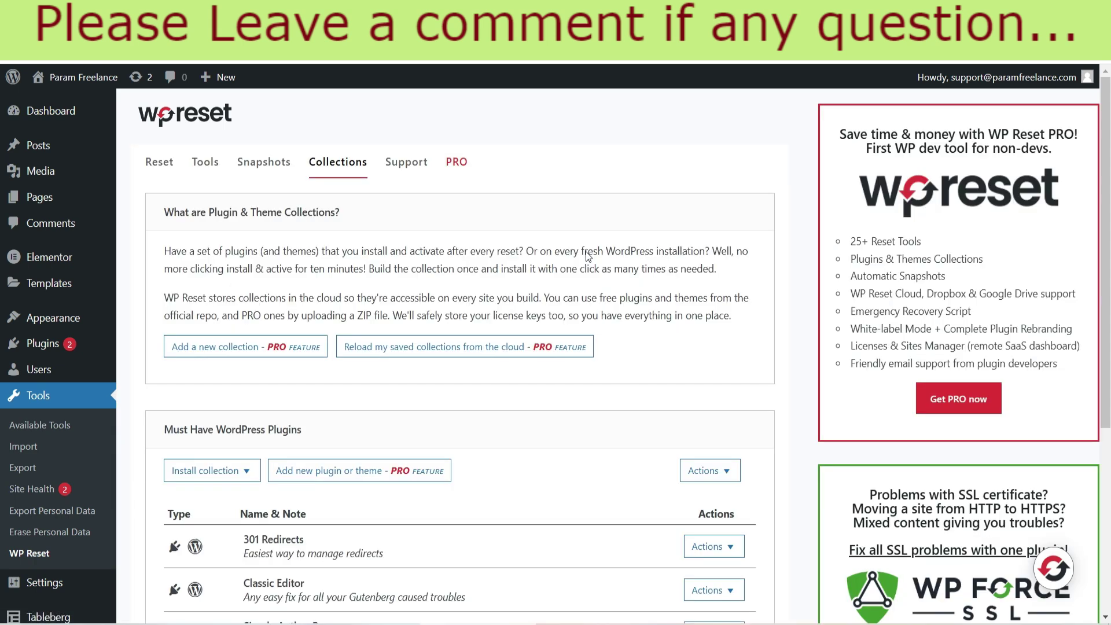
pyautogui.click(157, 160)
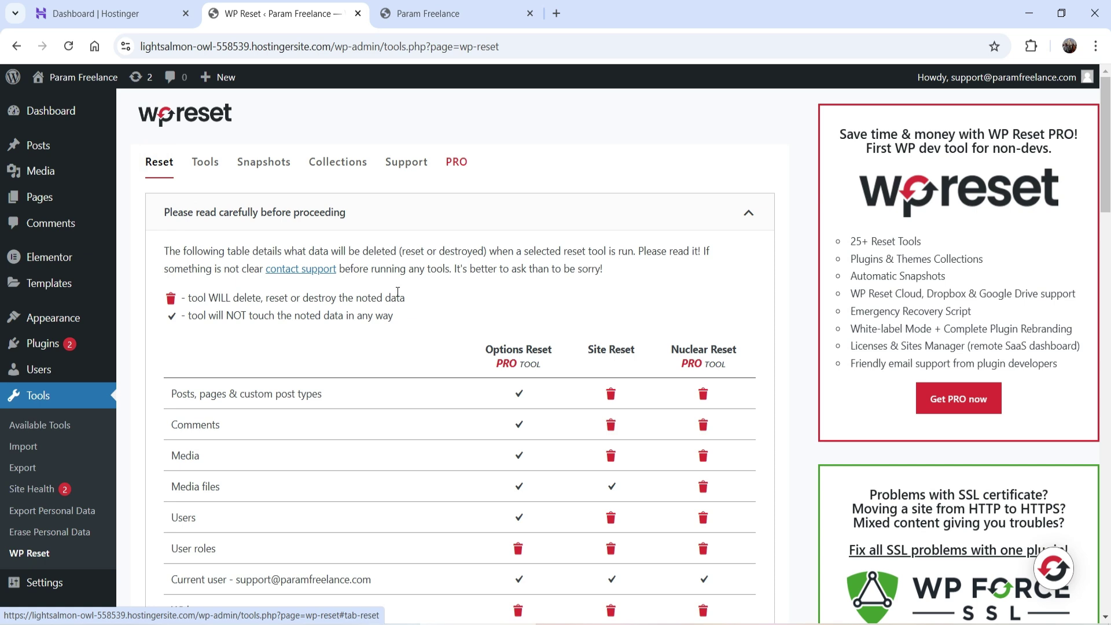
pyautogui.scroll(-3, 573, 385)
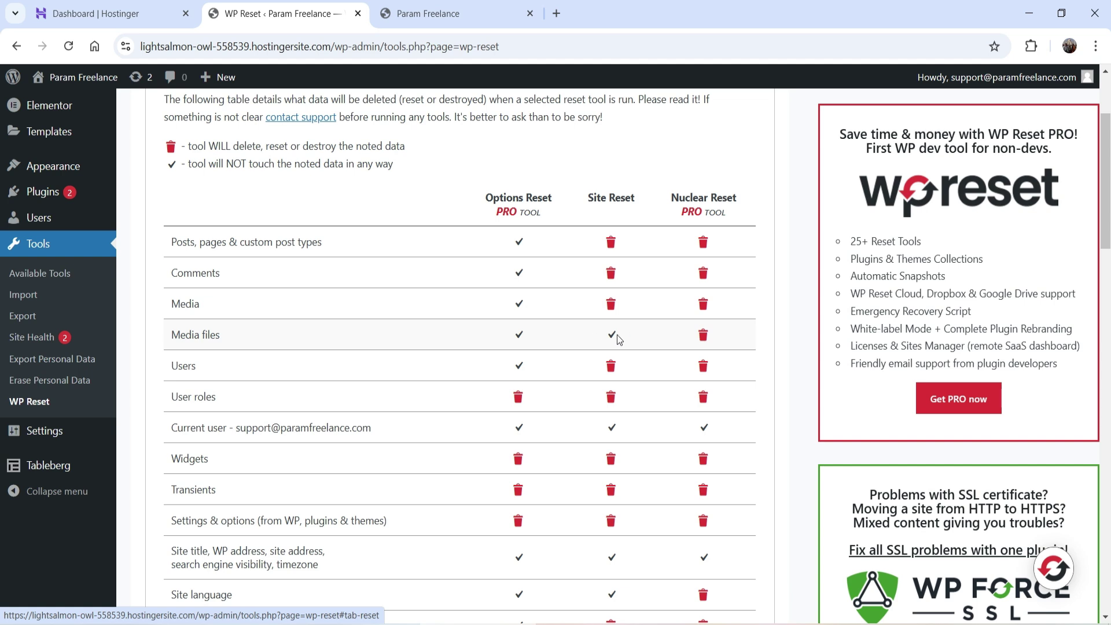
pyautogui.scroll(-2, 598, 283)
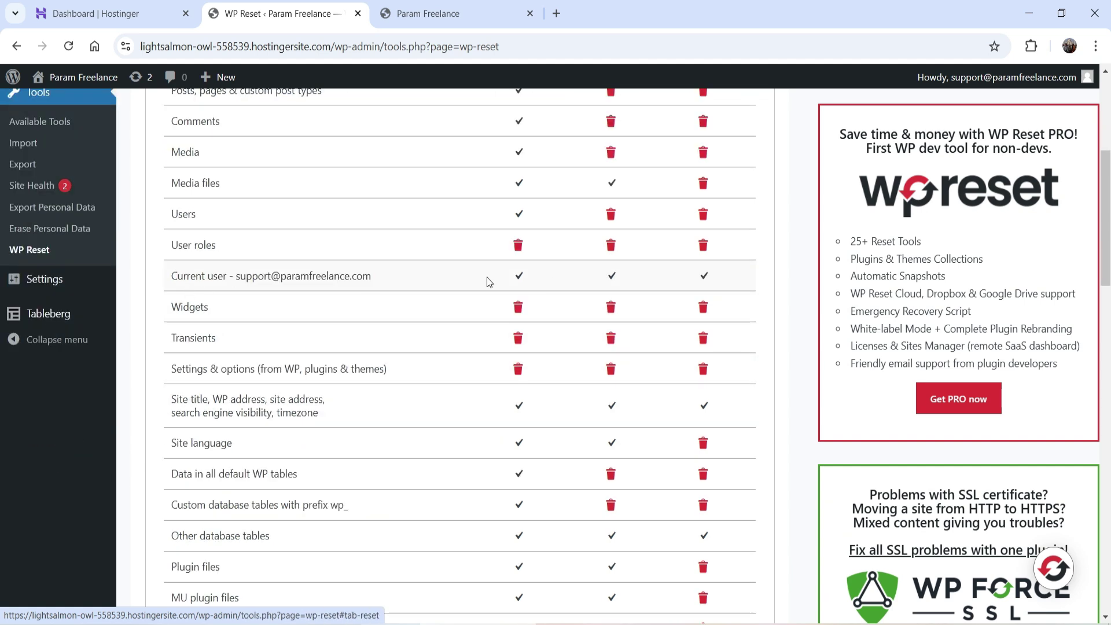
pyautogui.scroll(-2, 417, 385)
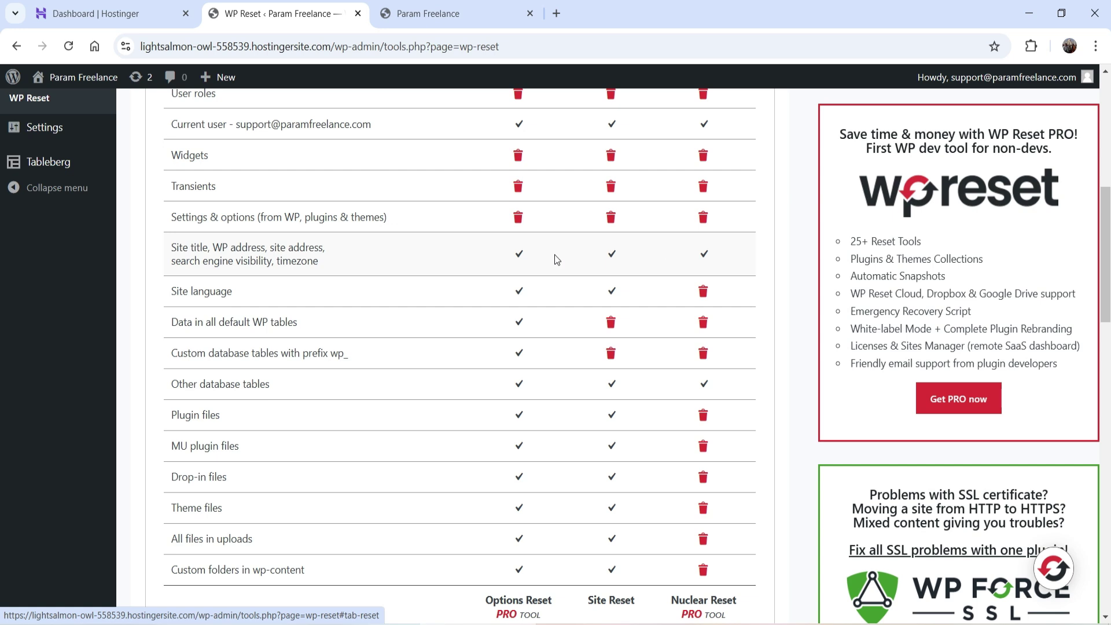
pyautogui.scroll(-2, 614, 261)
pyautogui.scroll(10, 620, 260)
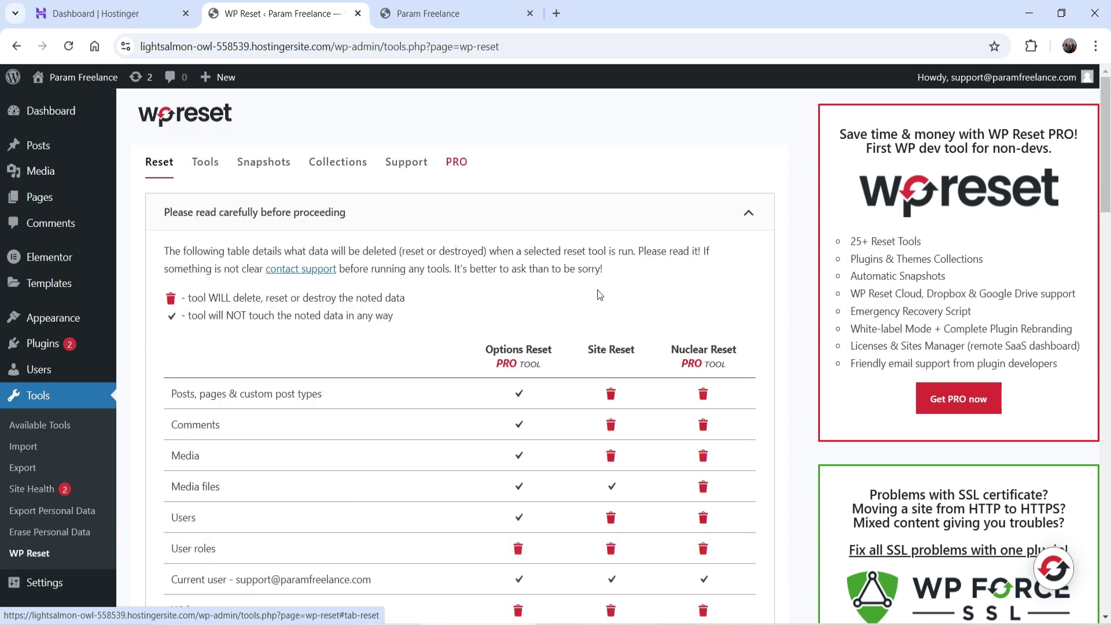
pyautogui.click(208, 168)
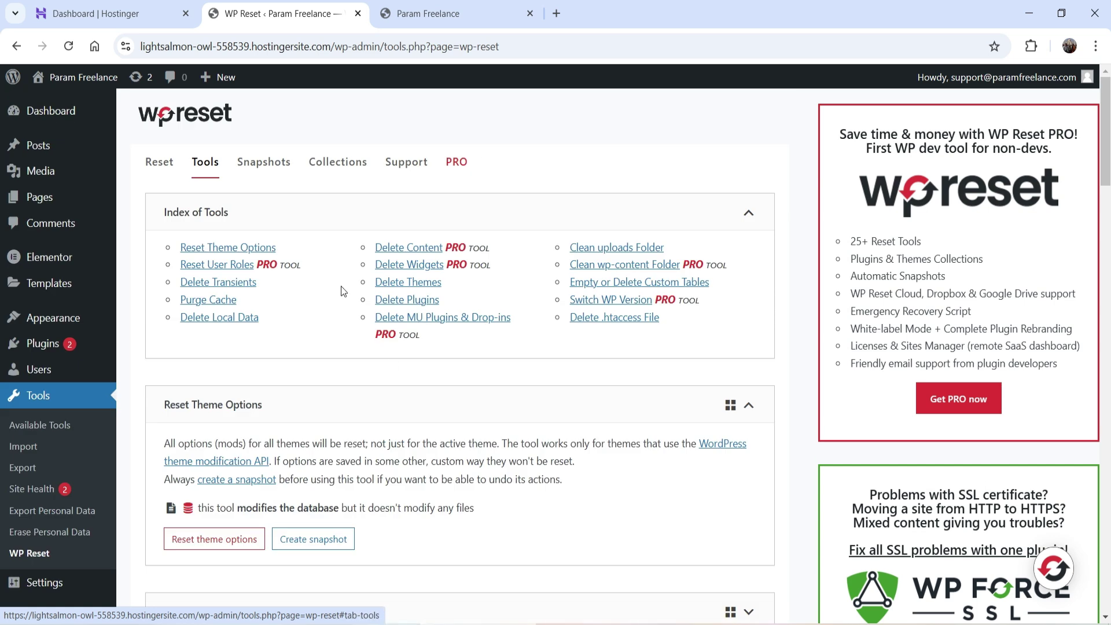
# Browse WP Reset's Snapshots, Collections, Support and PRO sections.
pyautogui.click(271, 169)
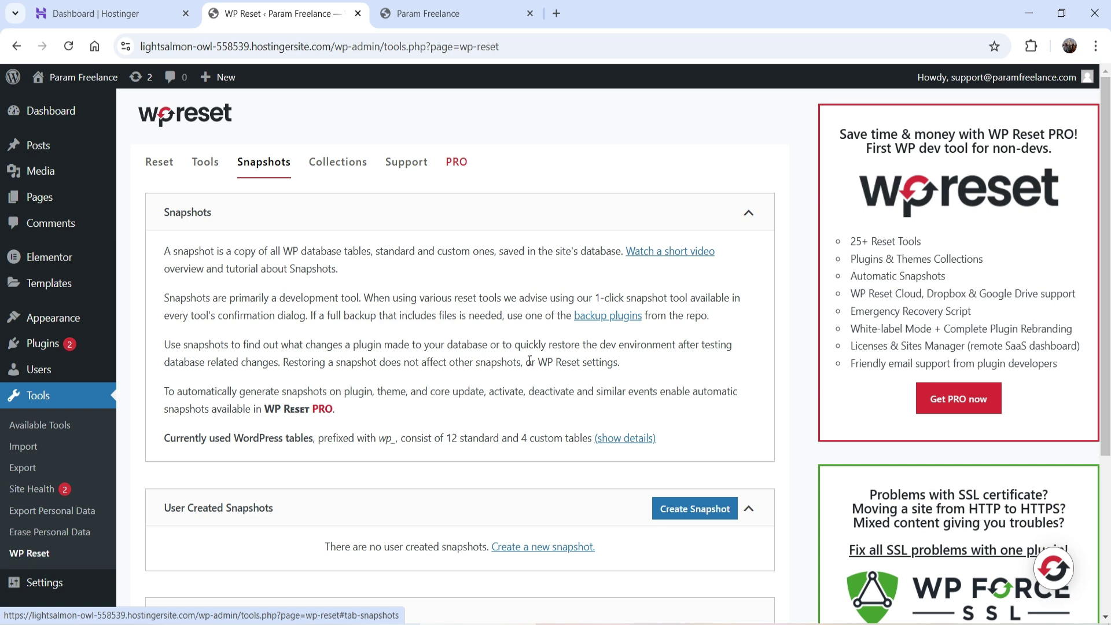
pyautogui.scroll(-2, 529, 361)
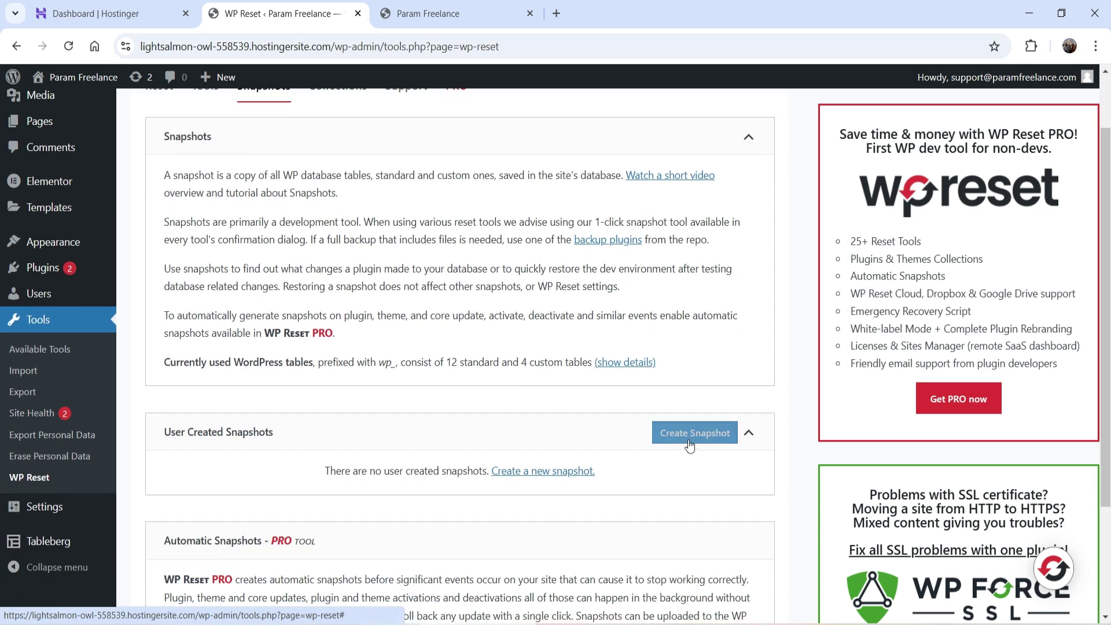
pyautogui.scroll(-4, 427, 368)
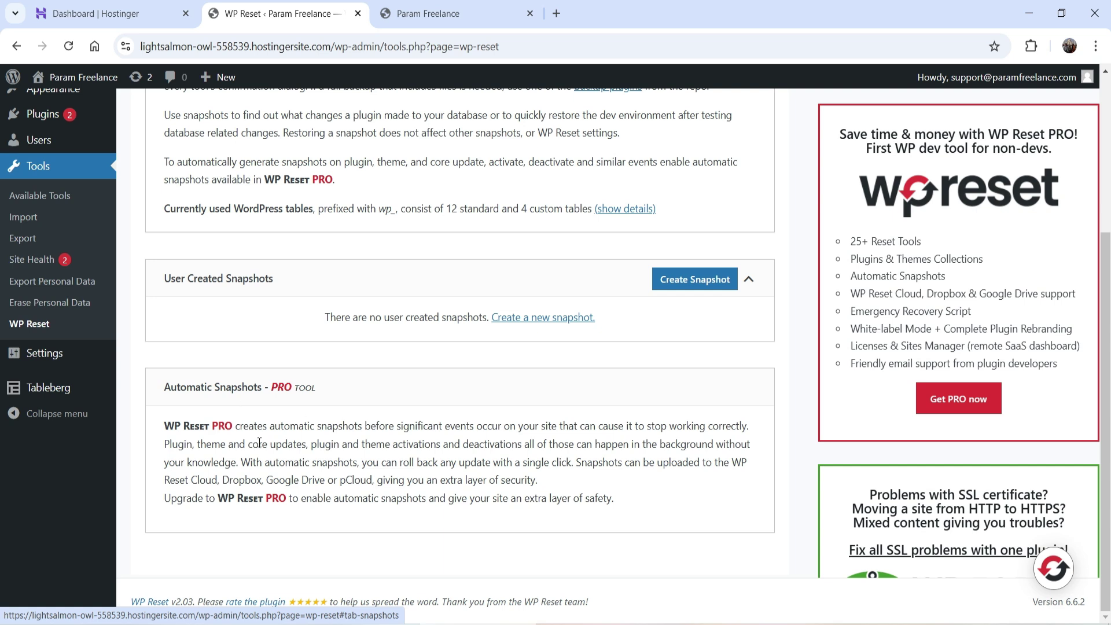
pyautogui.scroll(6, 501, 445)
pyautogui.click(337, 160)
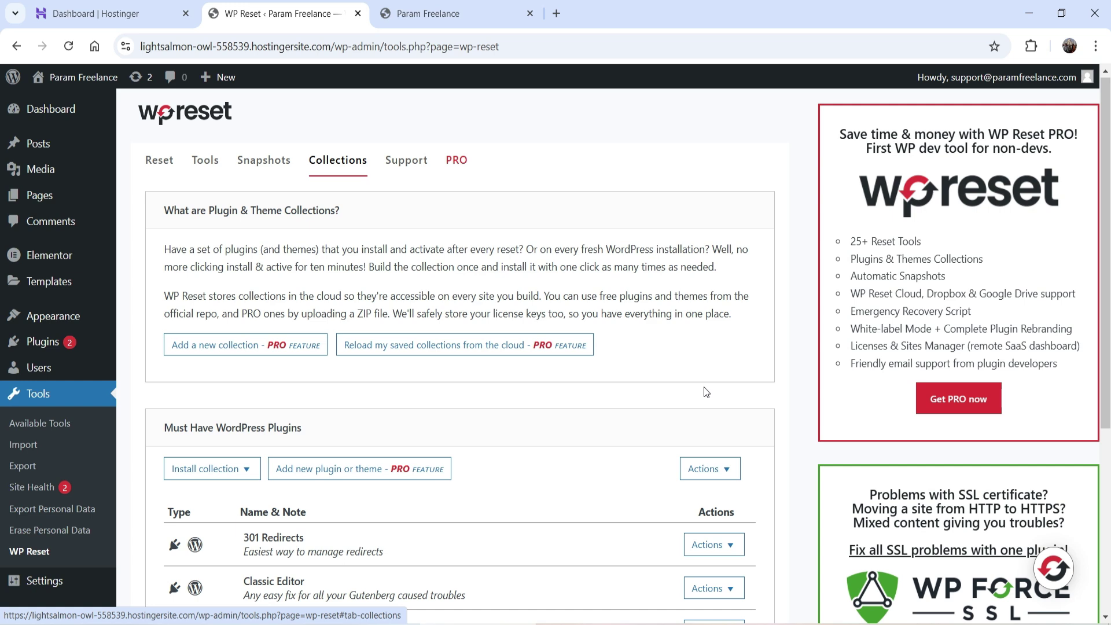
pyautogui.scroll(-4, 463, 363)
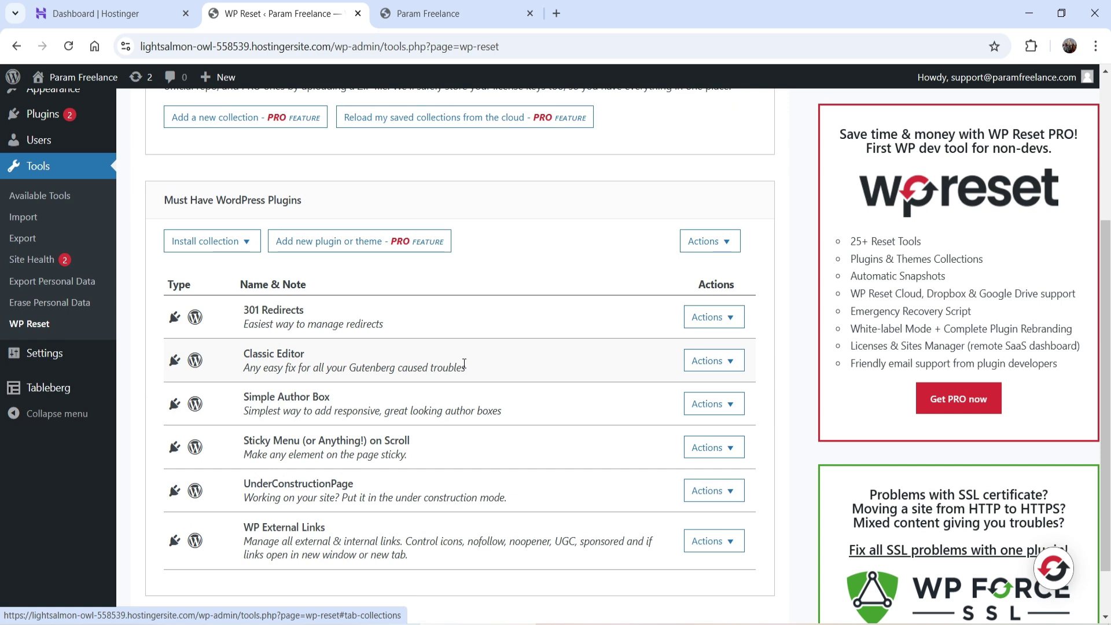
pyautogui.scroll(4, 467, 367)
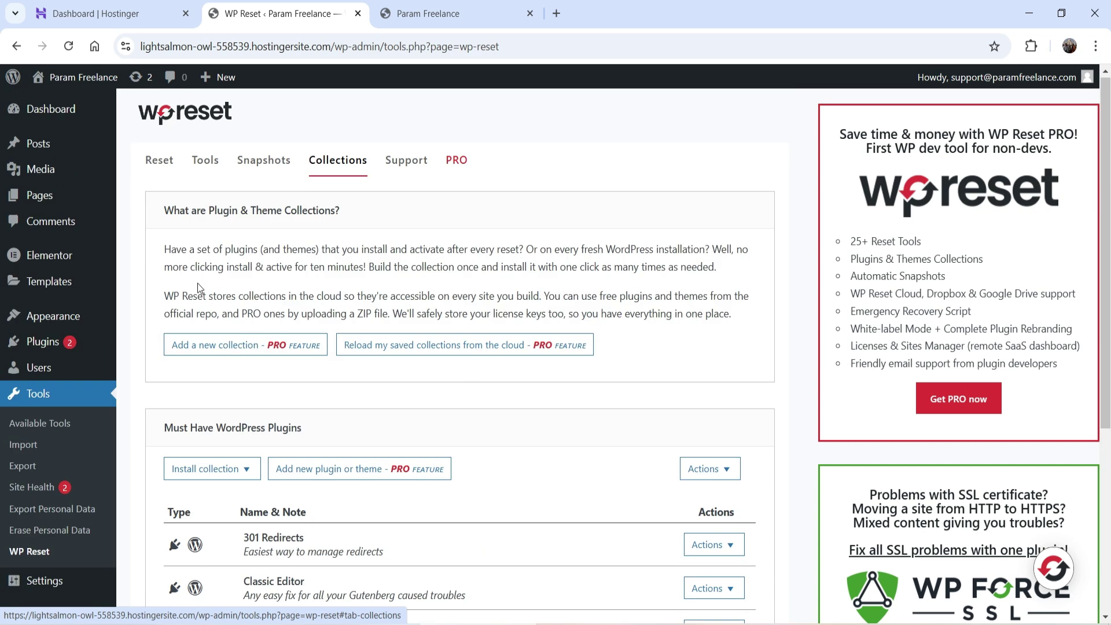
pyautogui.click(406, 165)
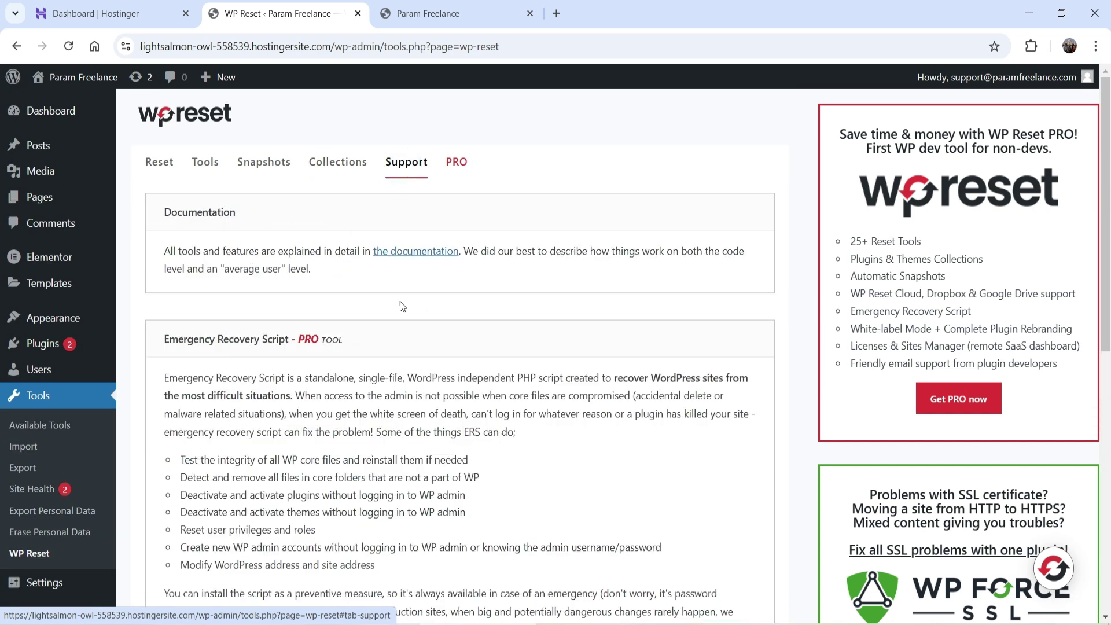
pyautogui.click(457, 161)
# In Site Reset, enable 'Reactivate current theme - Hello Elementor'.
pyautogui.click(159, 161)
pyautogui.scroll(-15, 454, 231)
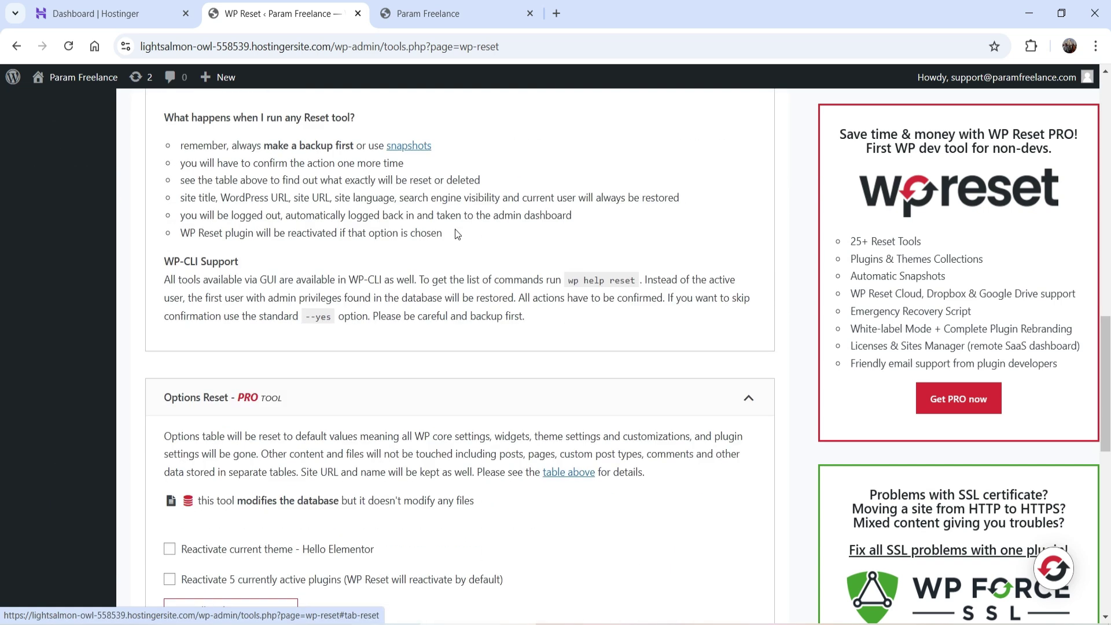
pyautogui.scroll(-4, 501, 223)
pyautogui.scroll(6, 501, 222)
pyautogui.scroll(-7, 391, 197)
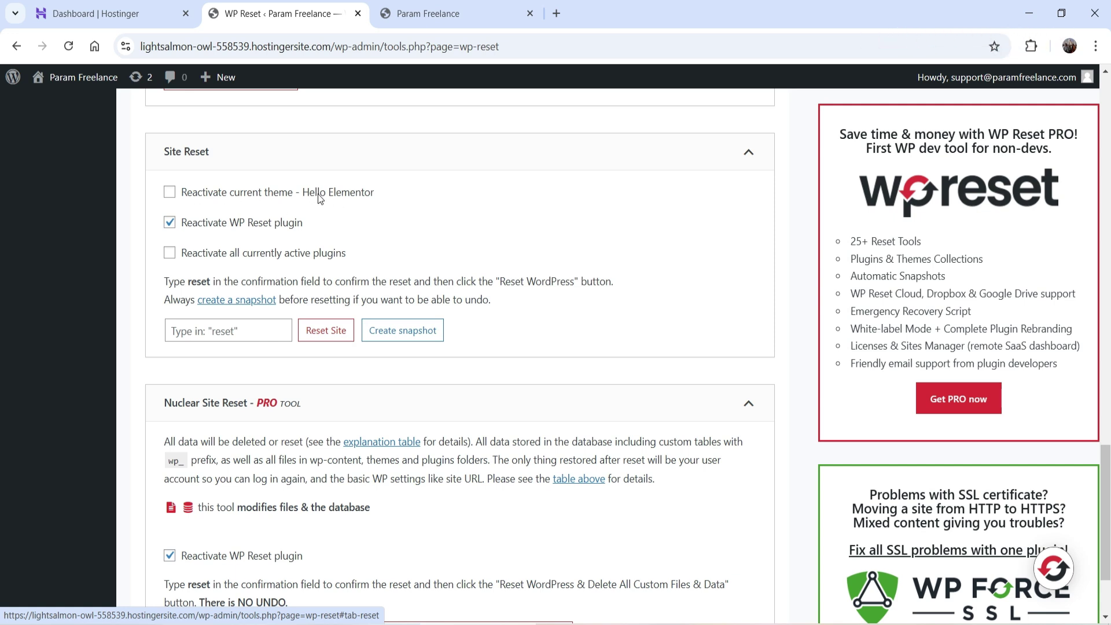
pyautogui.click(170, 193)
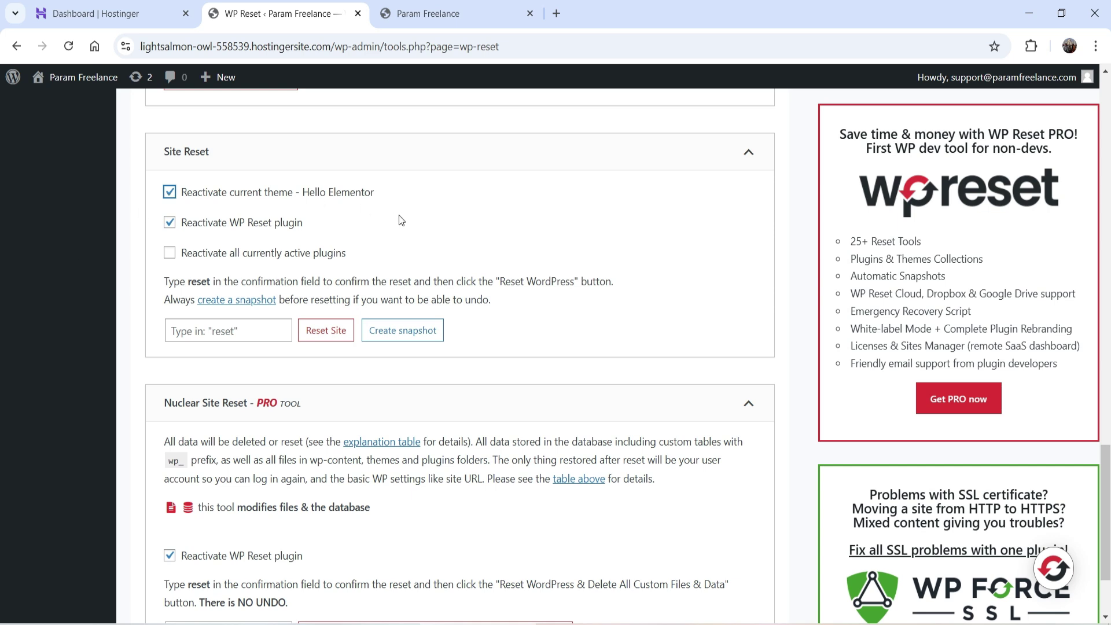
pyautogui.moveTo(379, 198); pyautogui.dragTo(376, 191)
# Leave plugin reactivation off, type 'reset', and save a 'Before resetting the site' snapshot.
pyautogui.click(171, 258)
pyautogui.click(171, 257)
pyautogui.click(213, 332)
pyautogui.write('reset')
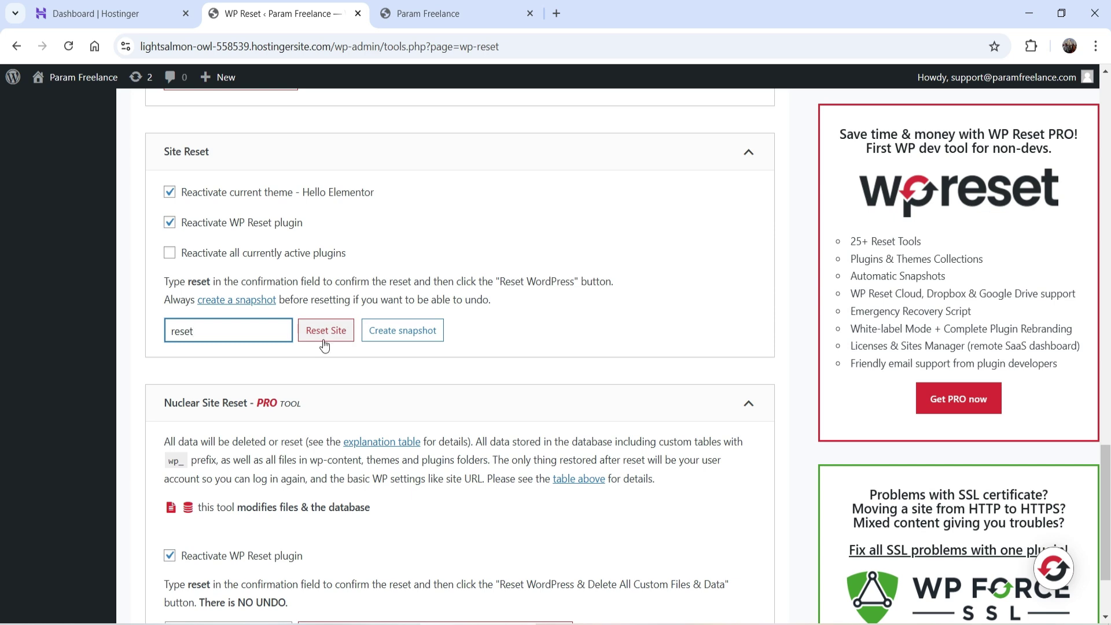
pyautogui.click(411, 334)
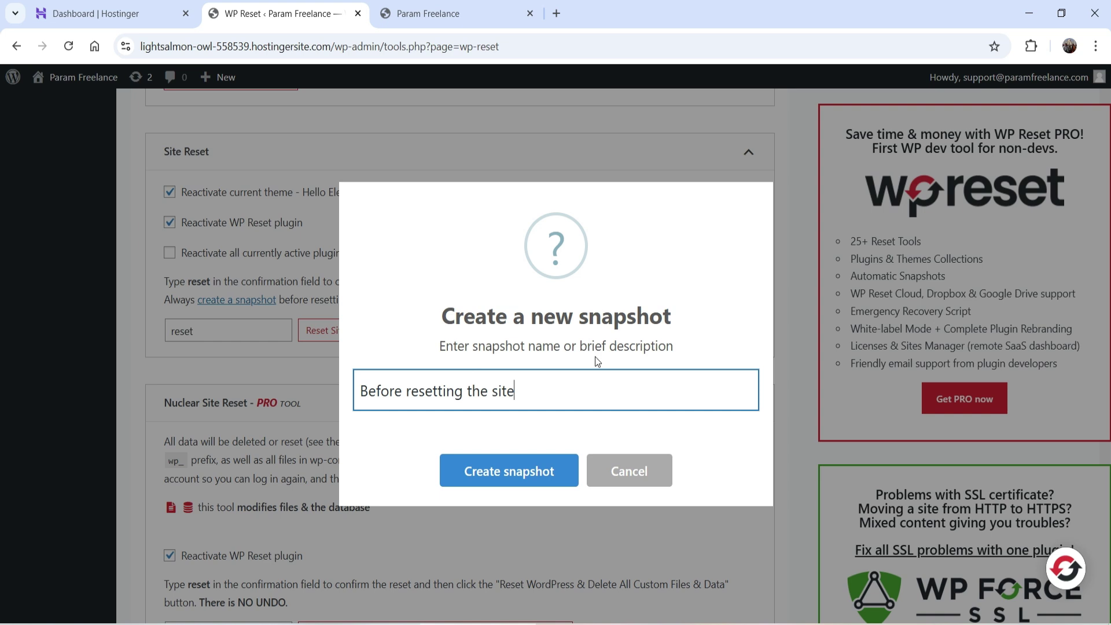
pyautogui.click(507, 487)
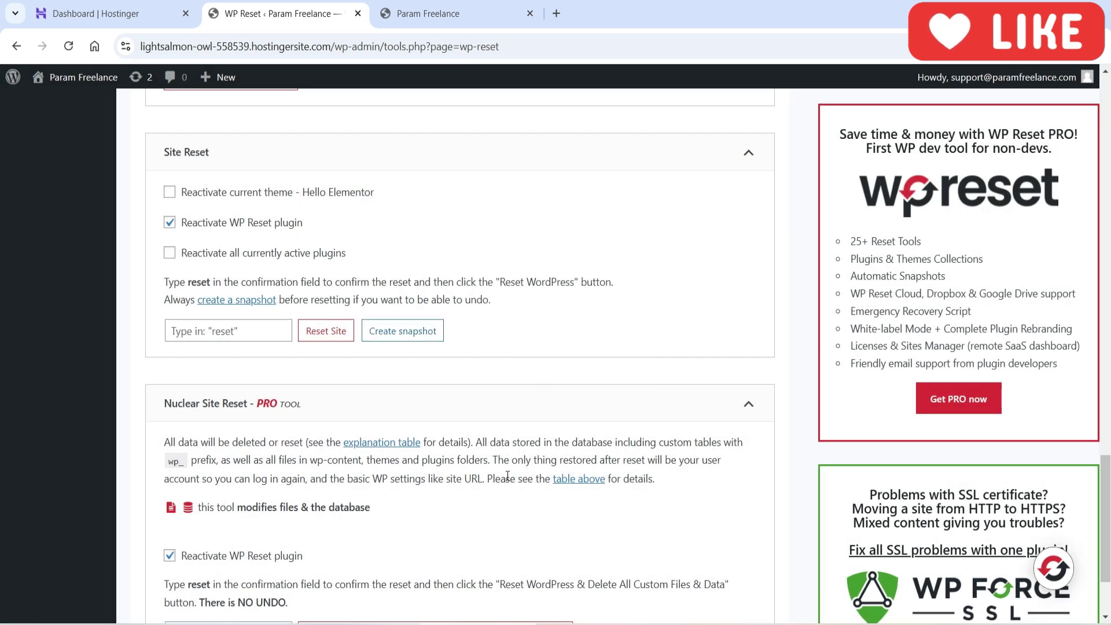
# Verify the new snapshot in the Snapshots list, then go back to the Reset tab.
pyautogui.scroll(15, 477, 311)
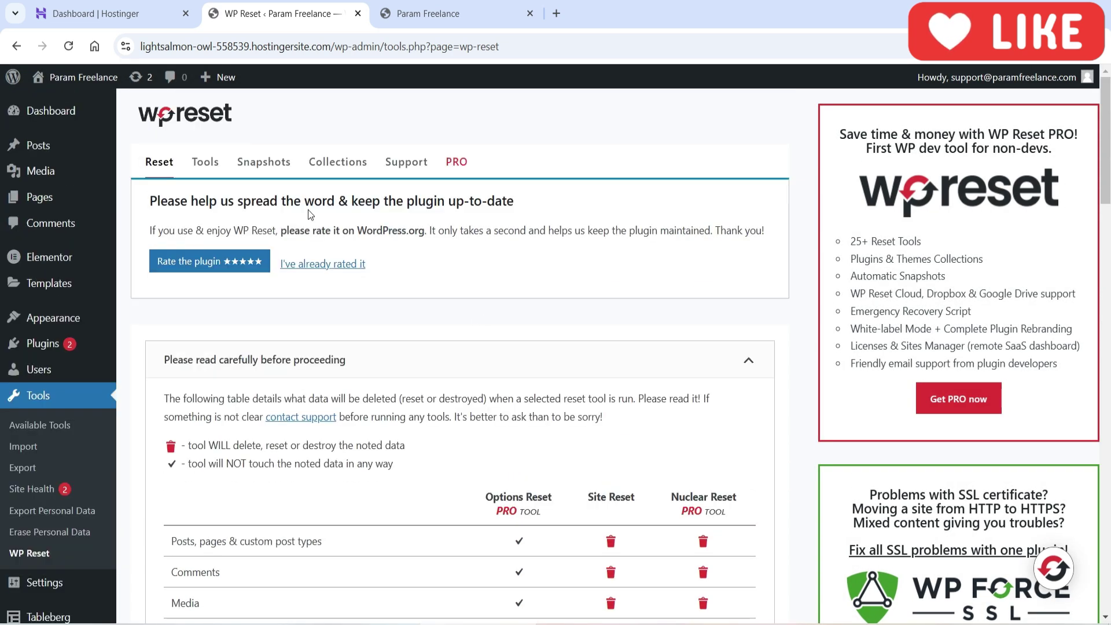
pyautogui.click(264, 161)
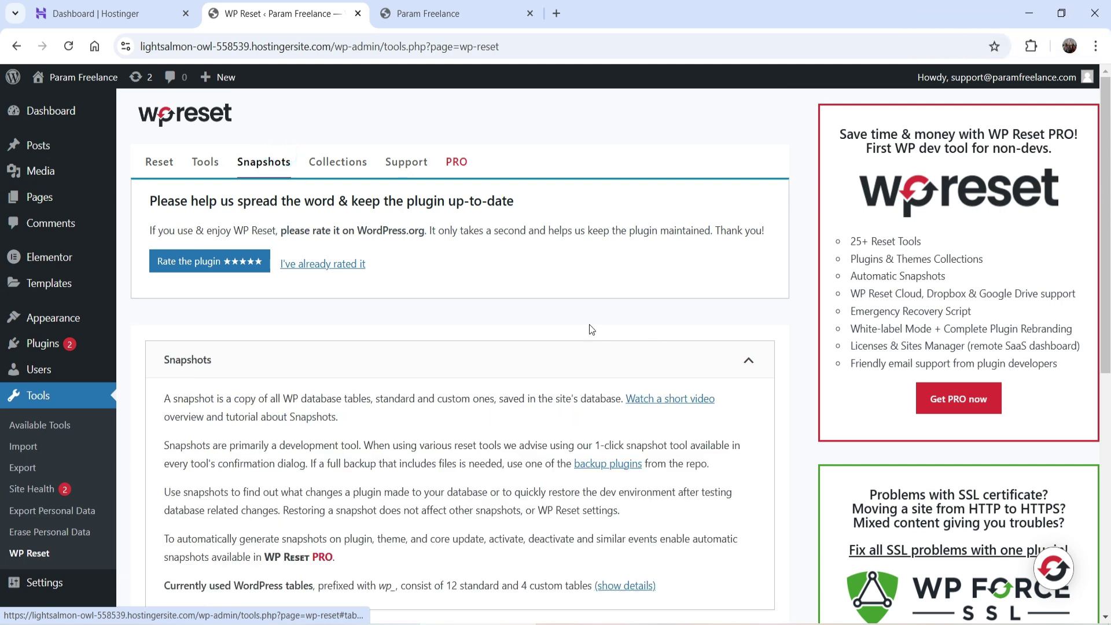
pyautogui.scroll(-6, 547, 334)
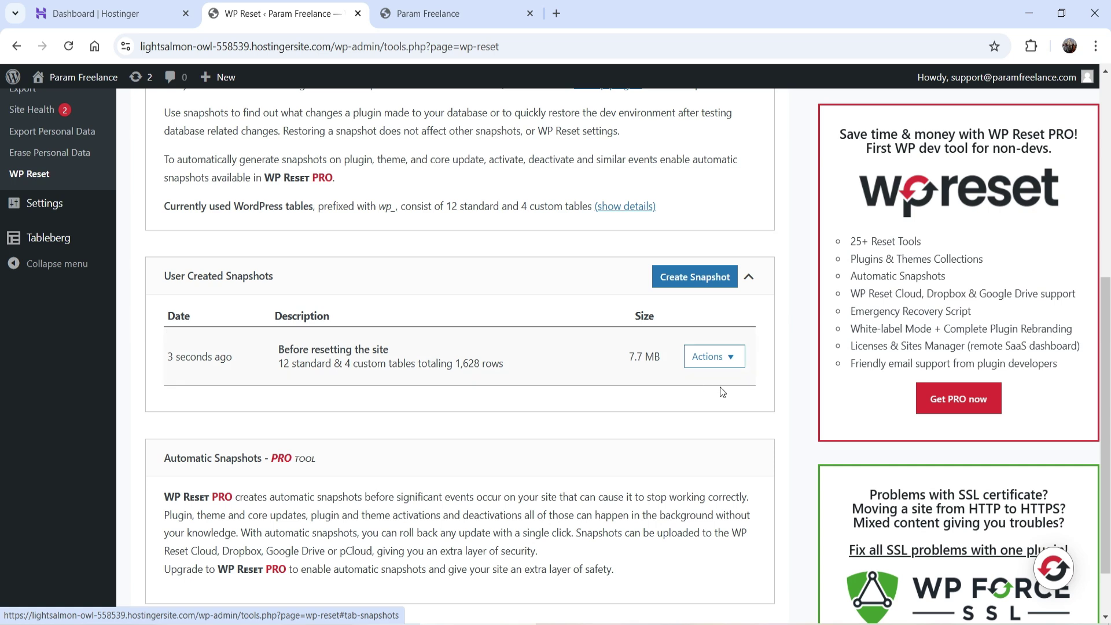
pyautogui.scroll(6, 305, 293)
pyautogui.click(159, 162)
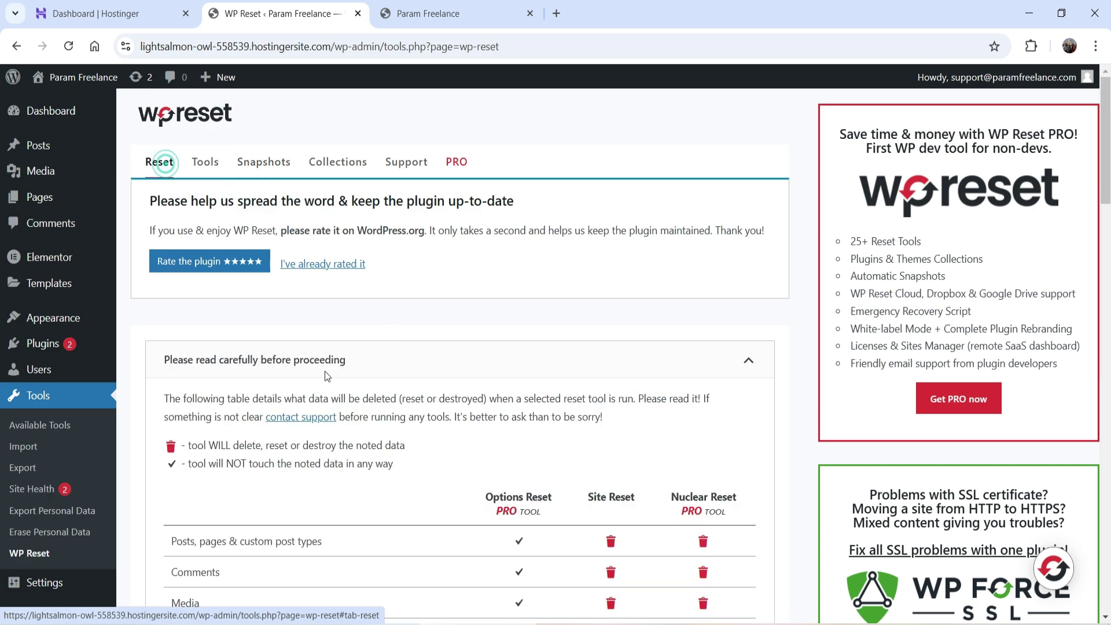
# Enter the reset confirmation and reset WordPress to its default settings.
pyautogui.scroll(-20, 325, 370)
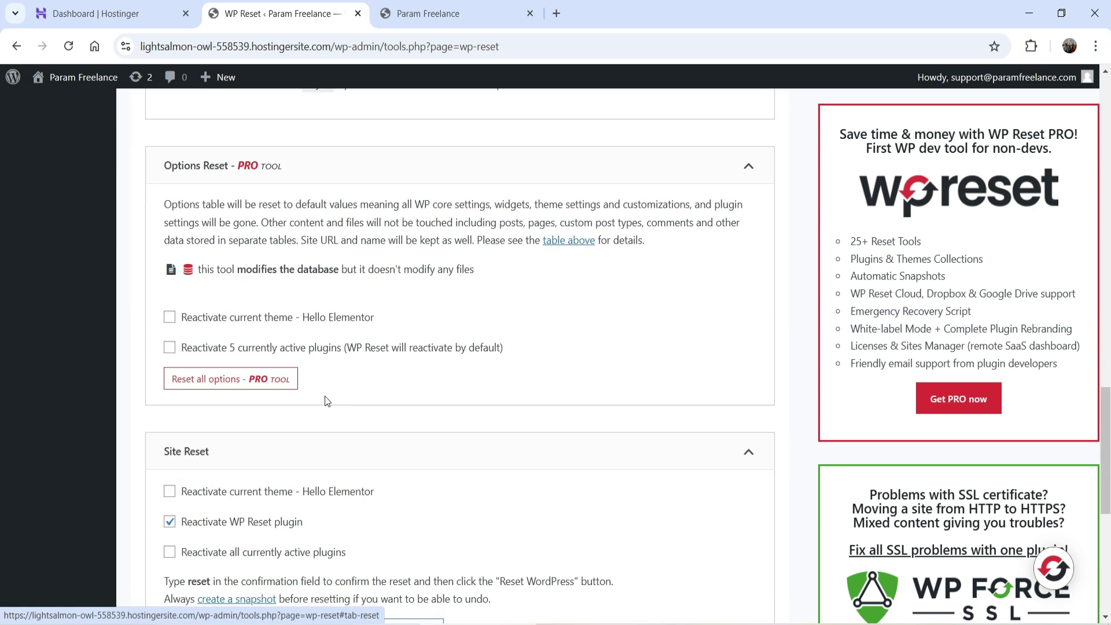
pyautogui.scroll(-4, 325, 400)
pyautogui.click(232, 401)
pyautogui.write('reset')
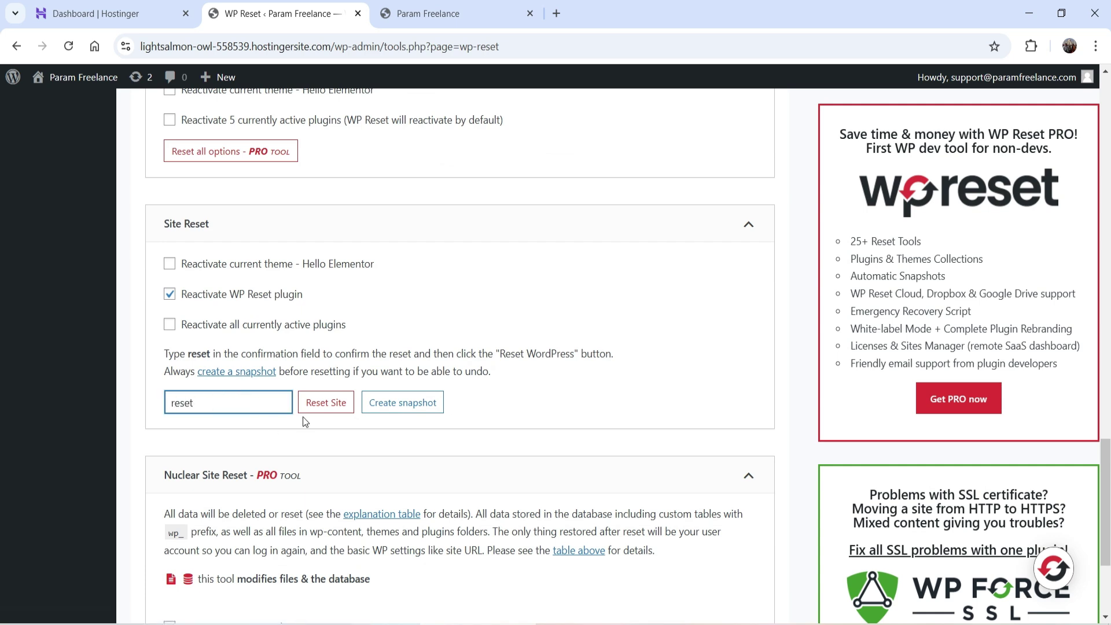
pyautogui.click(325, 403)
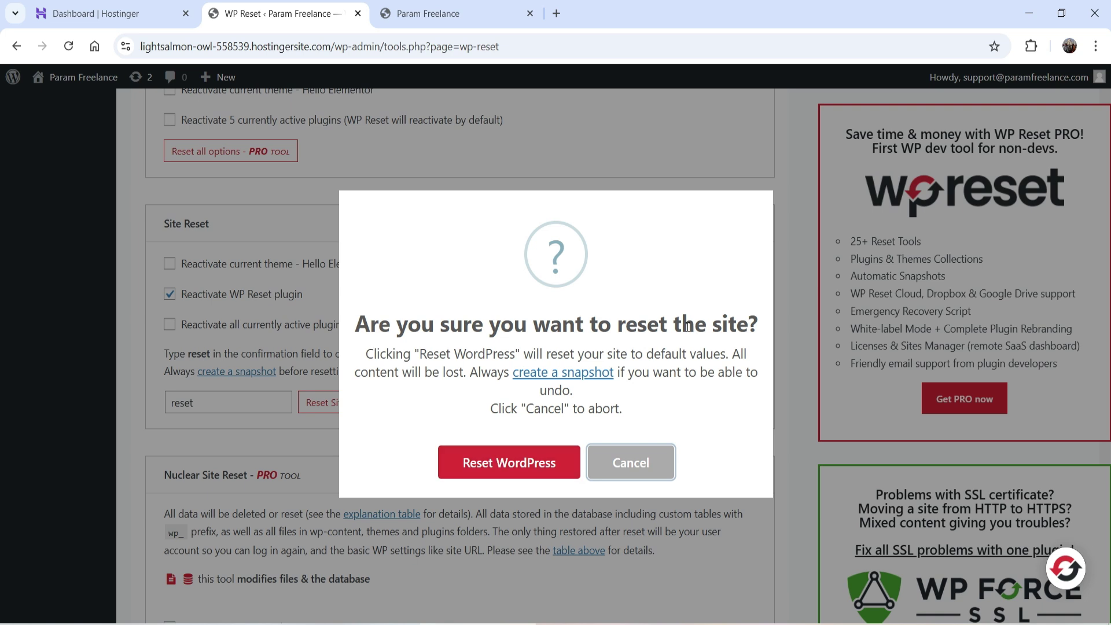
pyautogui.click(494, 471)
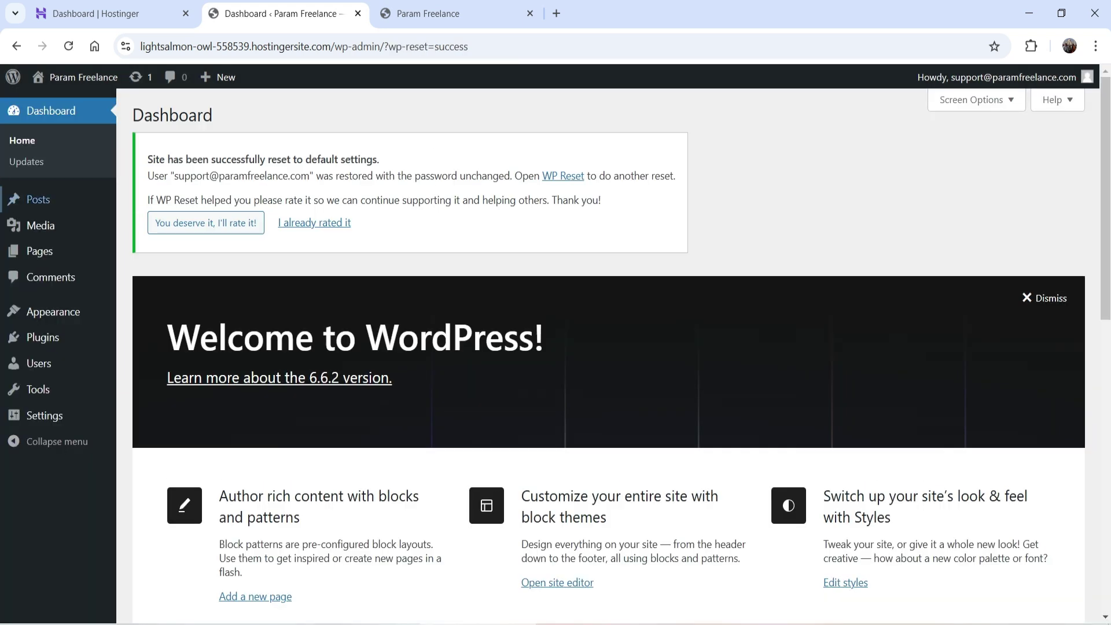
# Check the Posts, Media, Themes and Users admin pages after the reset.
pyautogui.moveTo(34, 253)
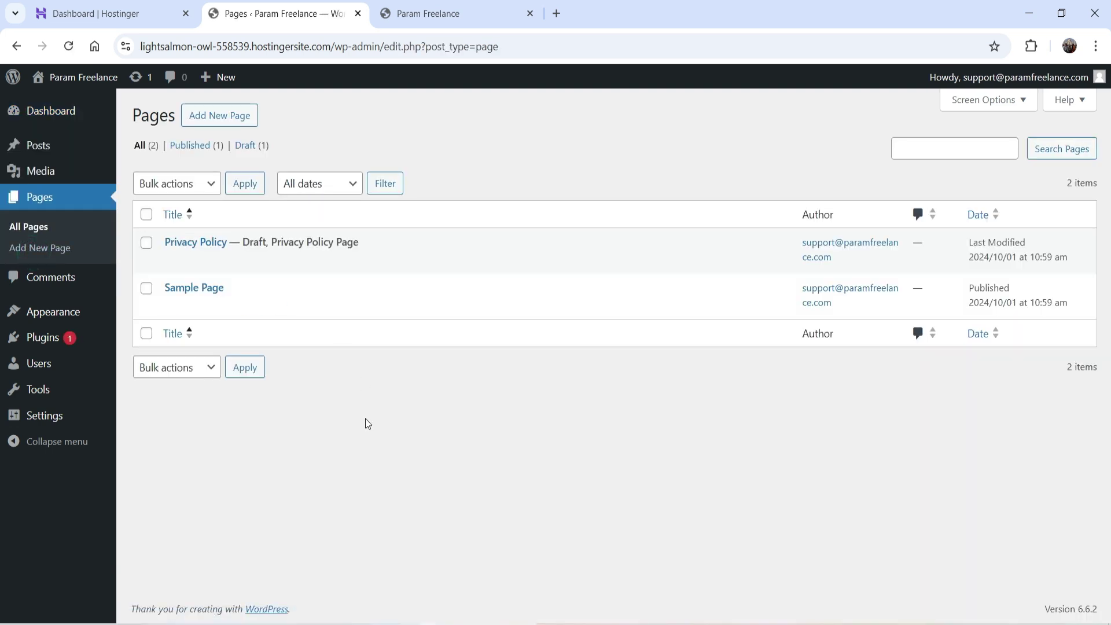
pyautogui.click(22, 149)
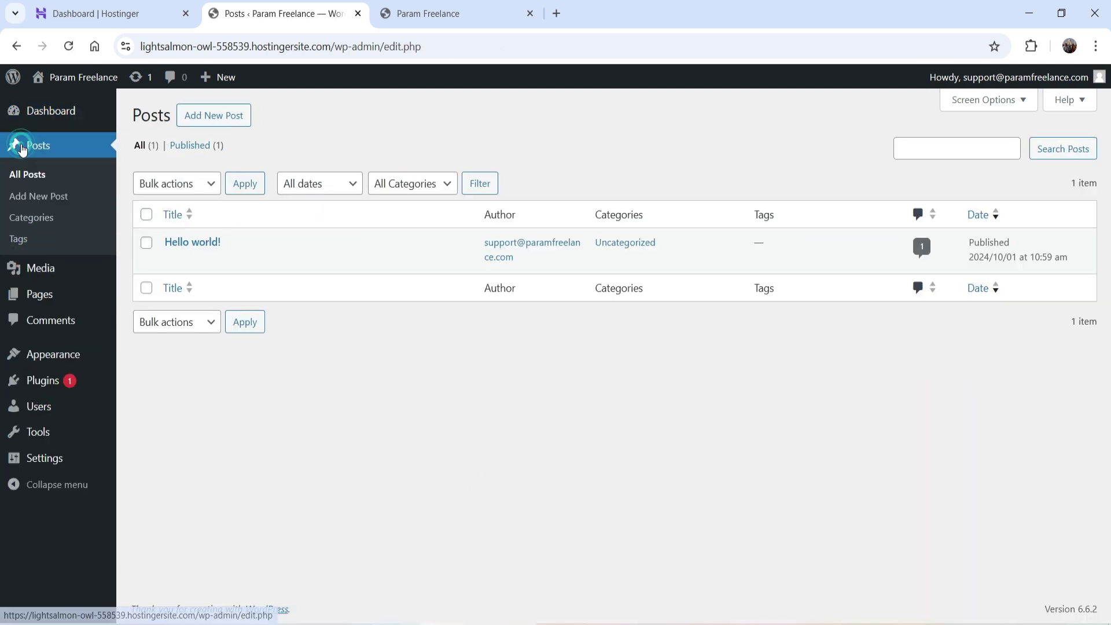
pyautogui.click(60, 270)
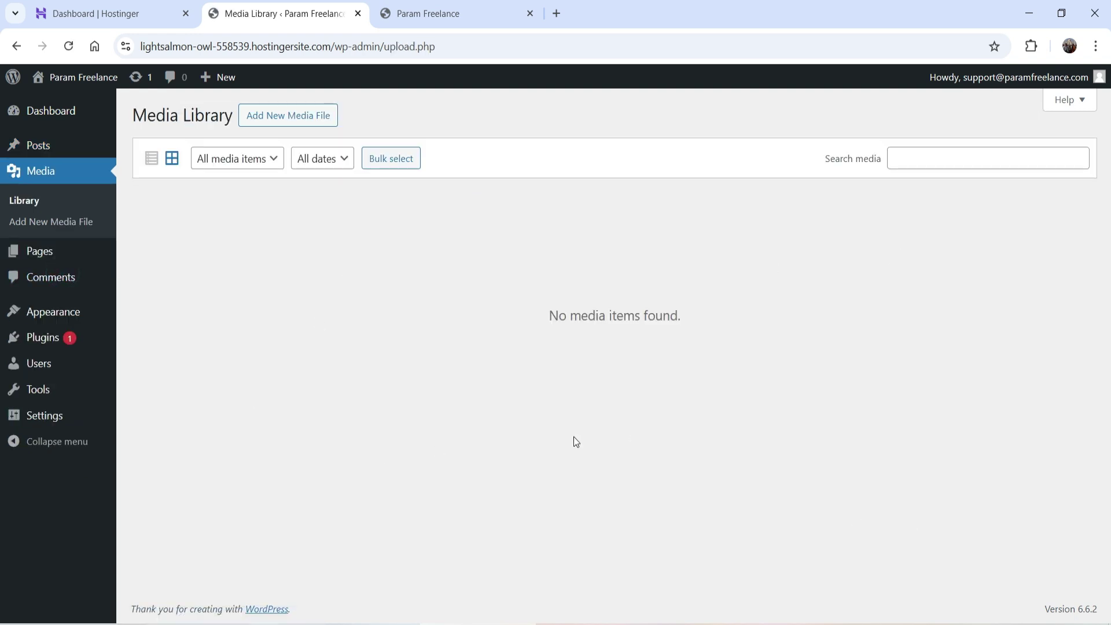
pyautogui.click(40, 312)
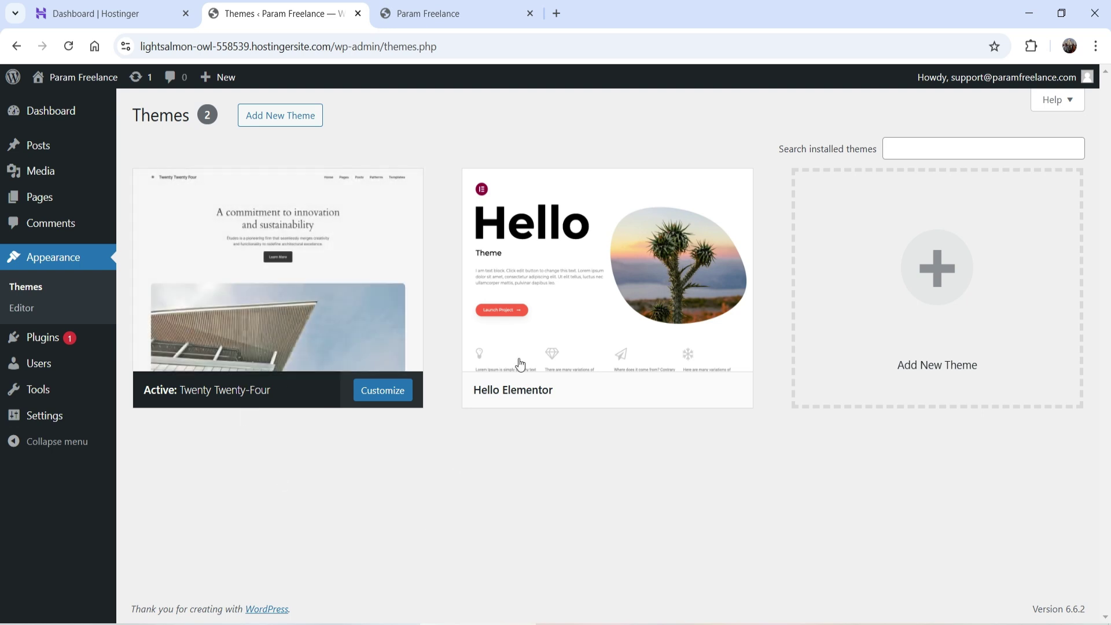
pyautogui.moveTo(570, 347)
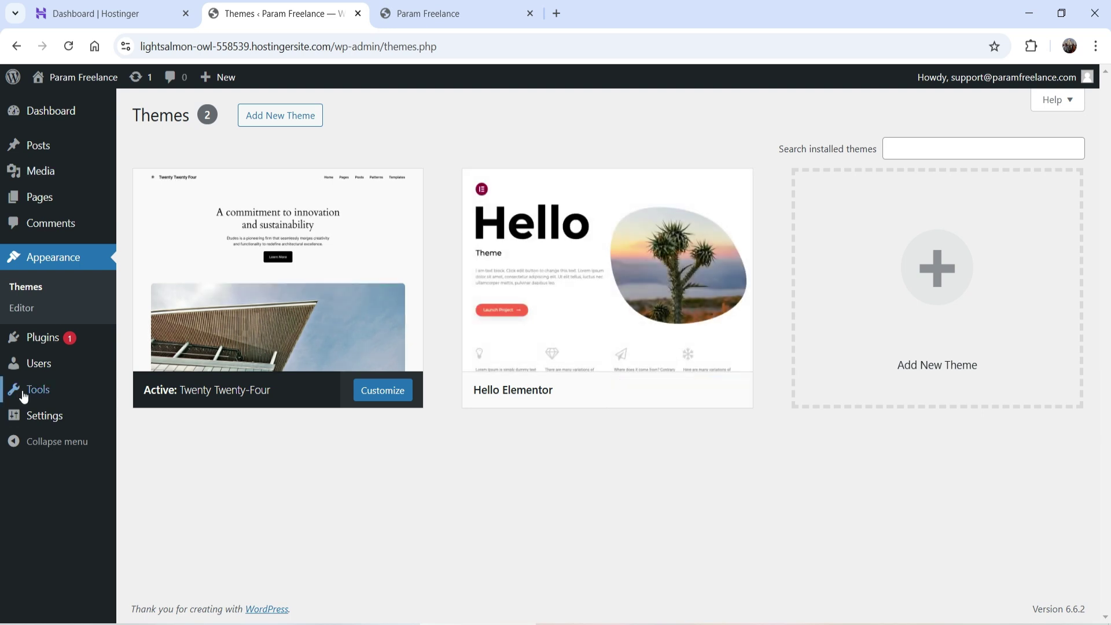
pyautogui.click(36, 361)
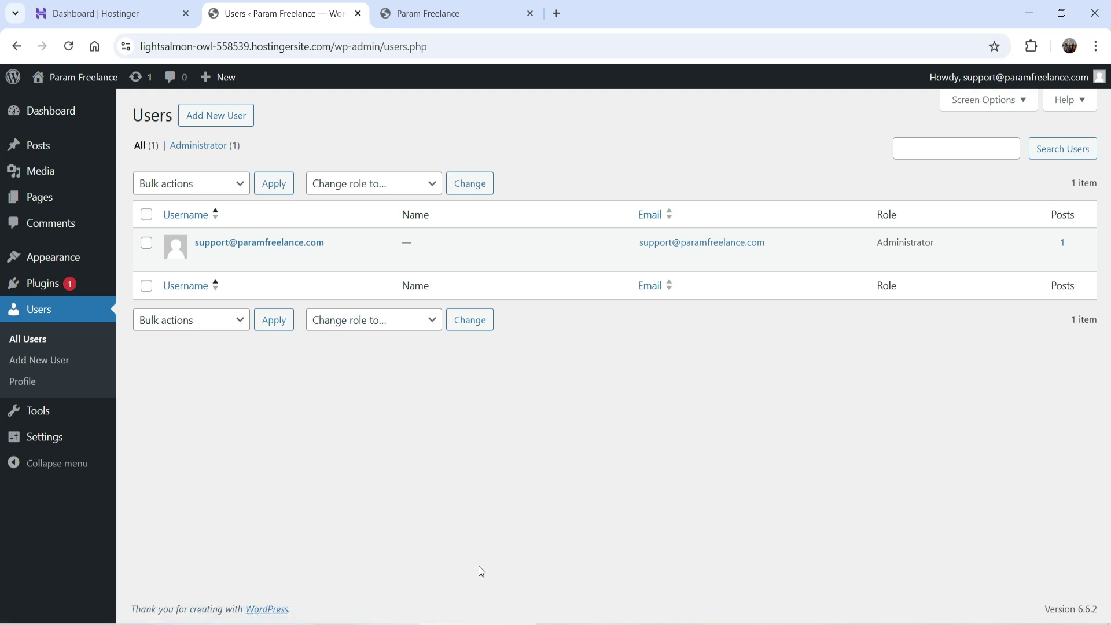
# Reload and scroll the live homepage to the footer, then return to the Users tab.
pyautogui.click(443, 14)
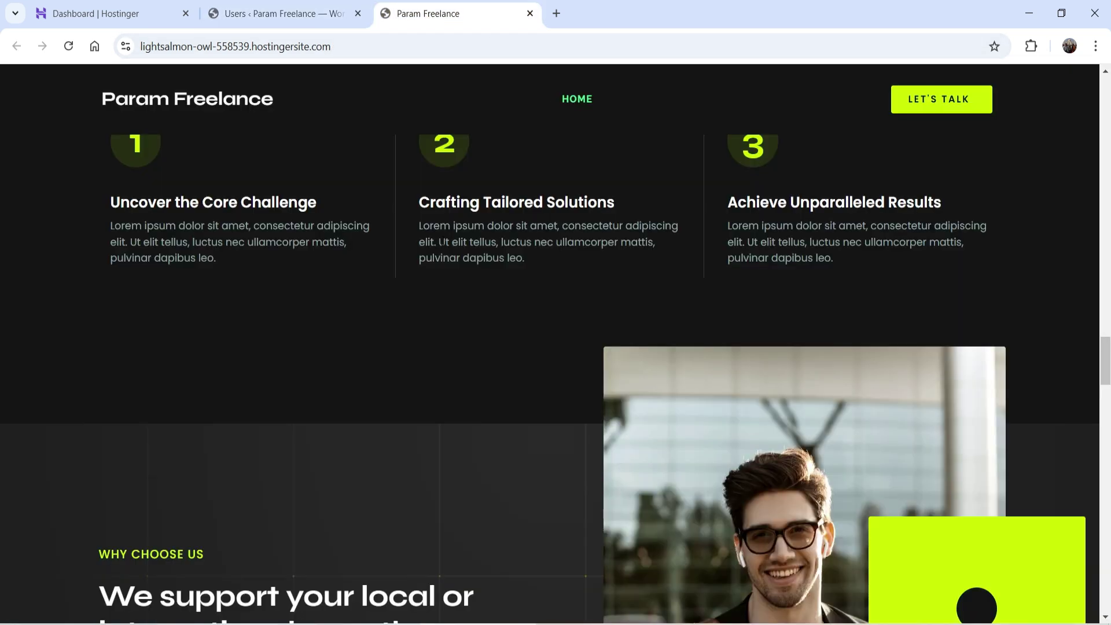
pyautogui.scroll(15, 467, 196)
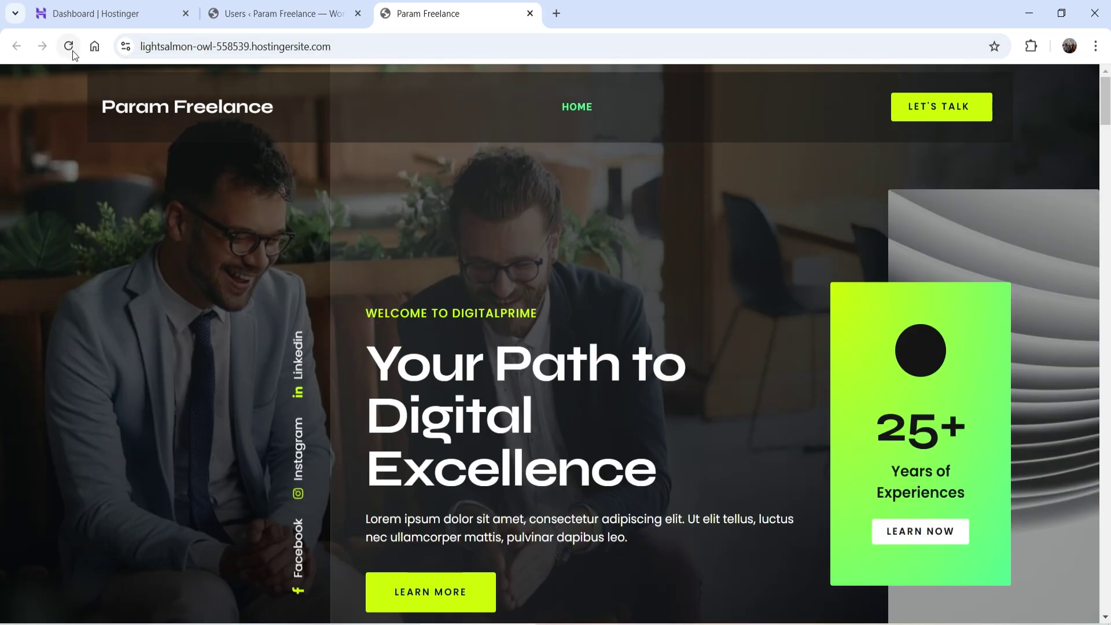
pyautogui.click(70, 49)
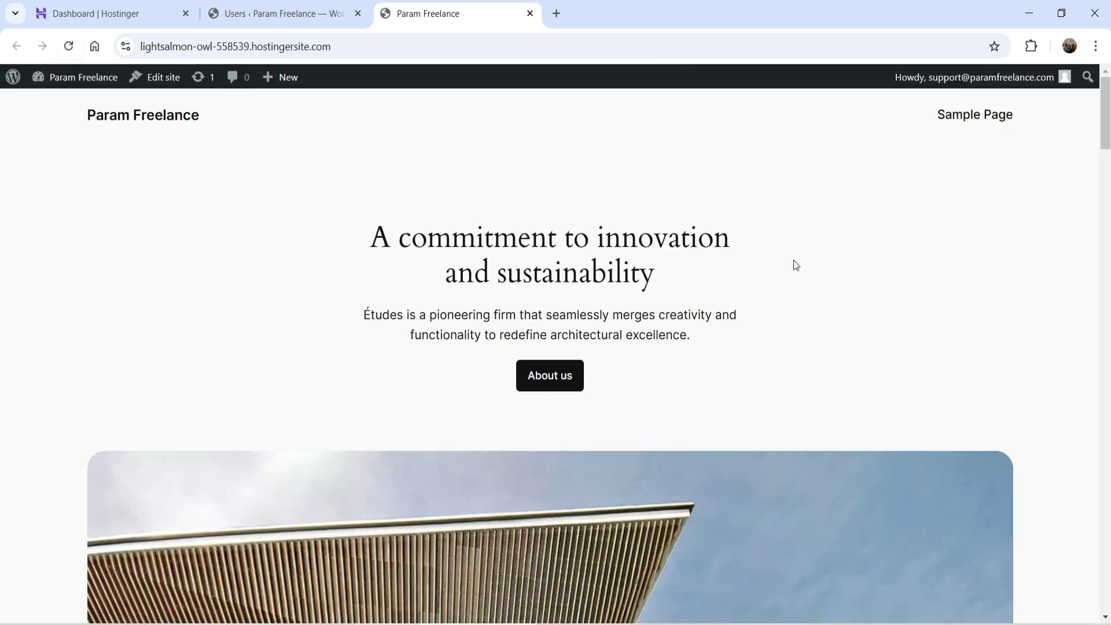
pyautogui.scroll(-20, 793, 260)
pyautogui.scroll(-5, 805, 282)
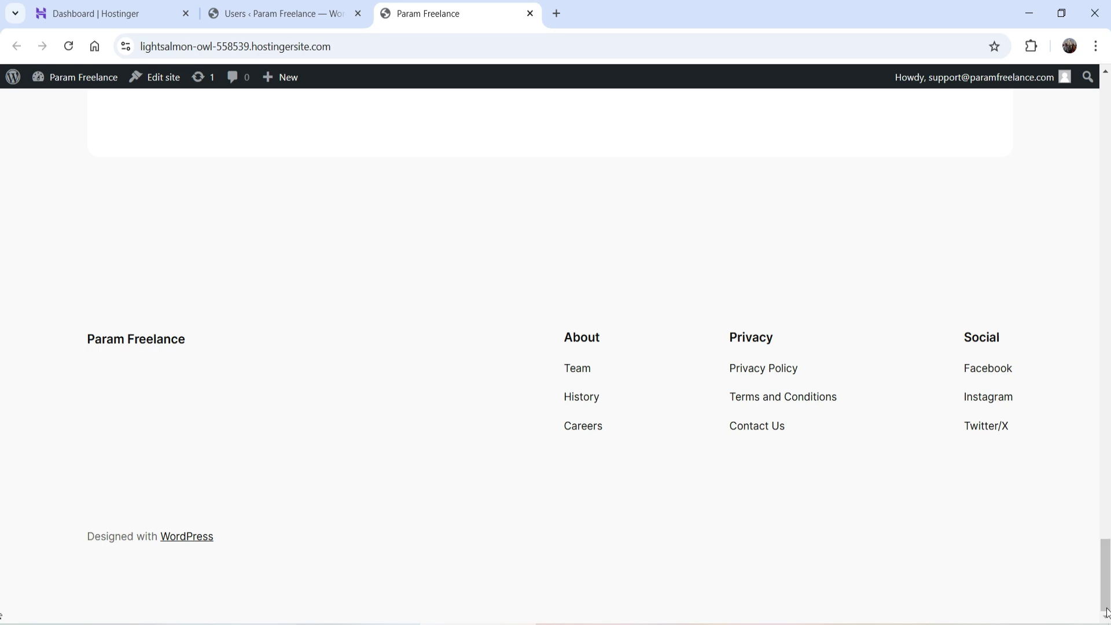
pyautogui.scroll(20, 1003, 275)
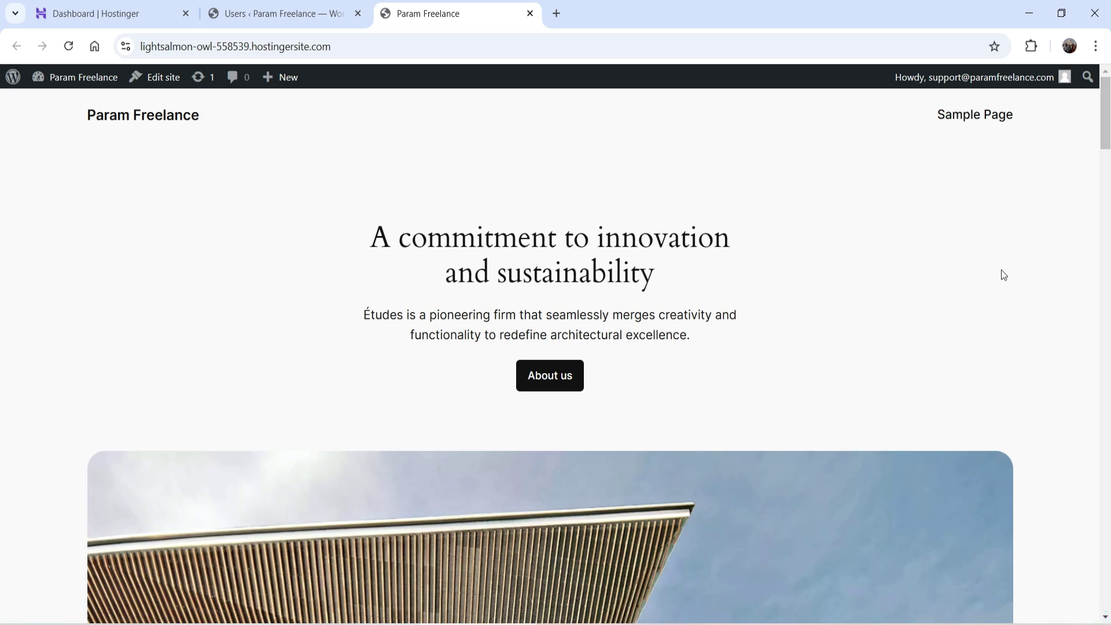
pyautogui.hotkey('ctrl', 'shift', 'Tab')
# Scroll through WP Reset's Must Have WordPress Plugins collection.
pyautogui.moveTo(48, 425)
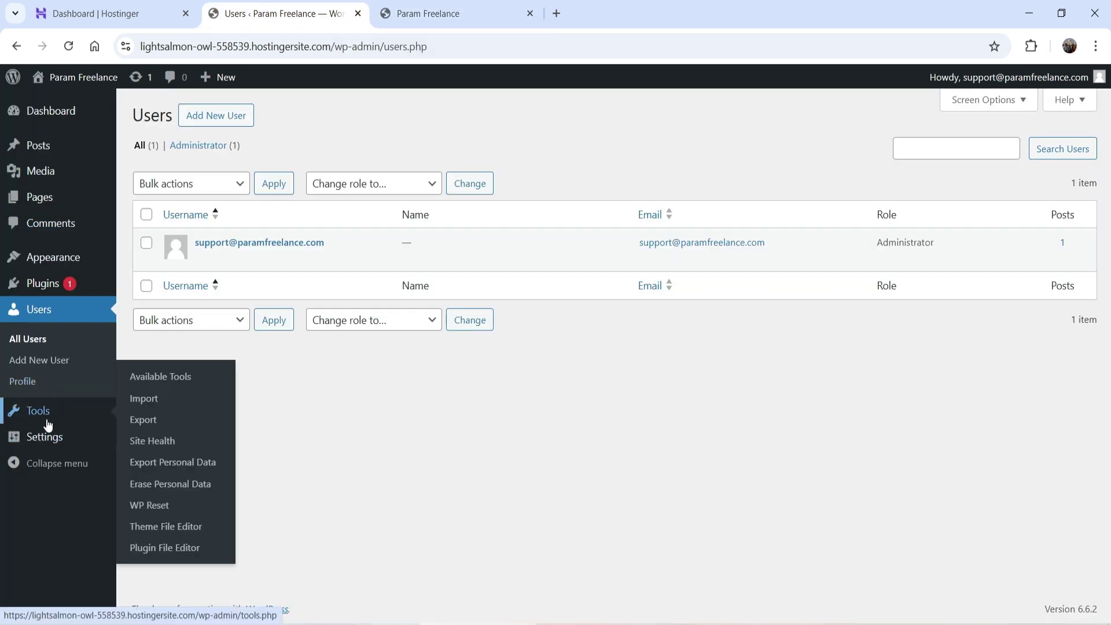
pyautogui.click(161, 504)
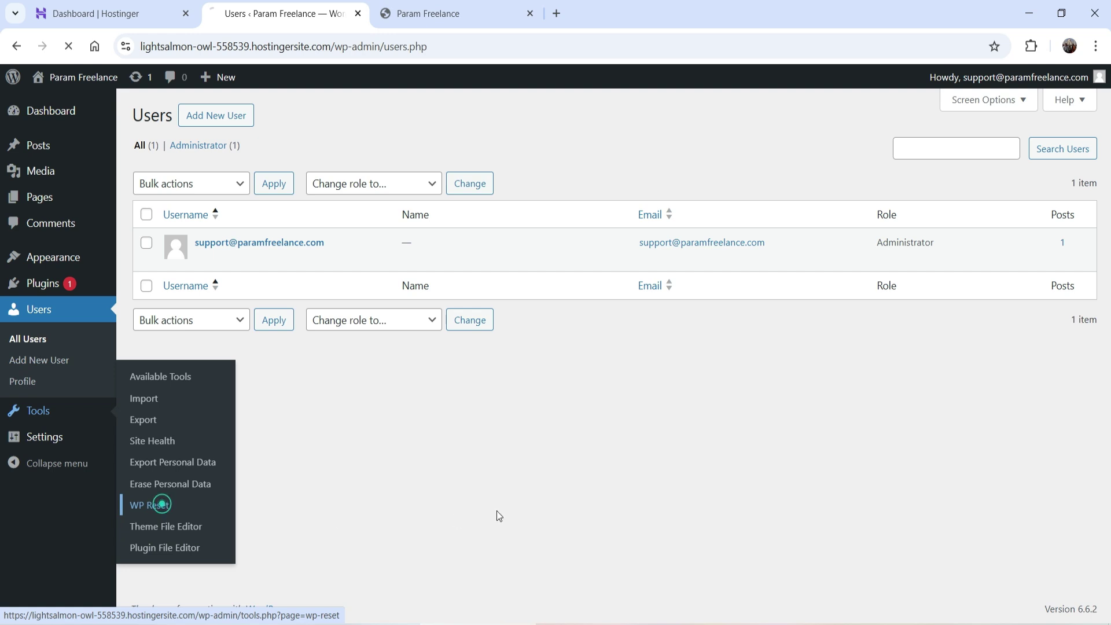
pyautogui.click(347, 161)
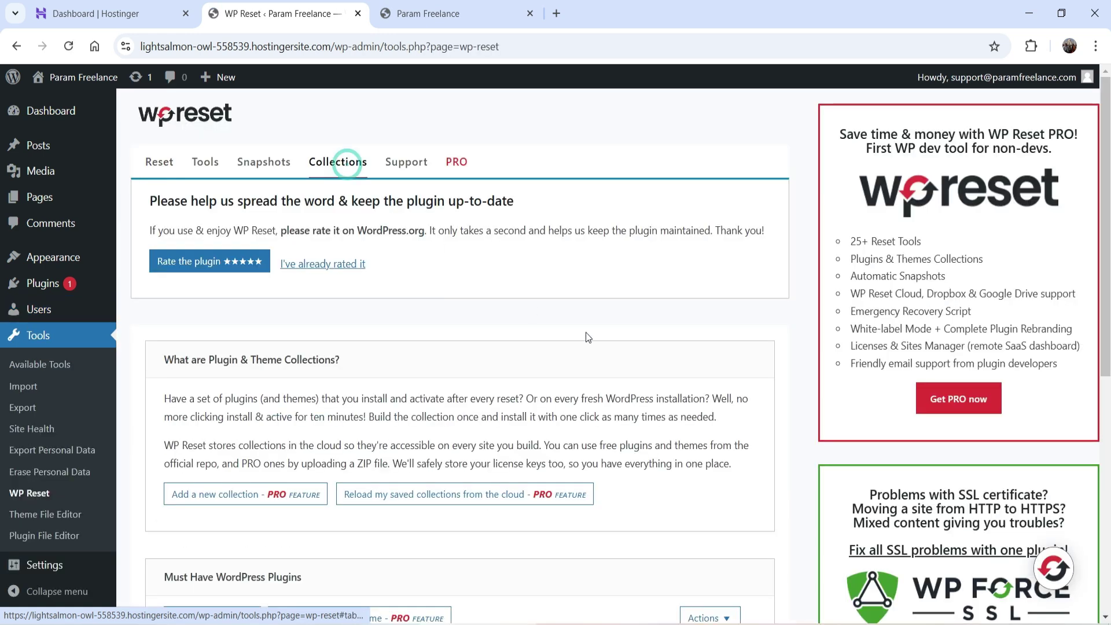
pyautogui.scroll(-8, 585, 332)
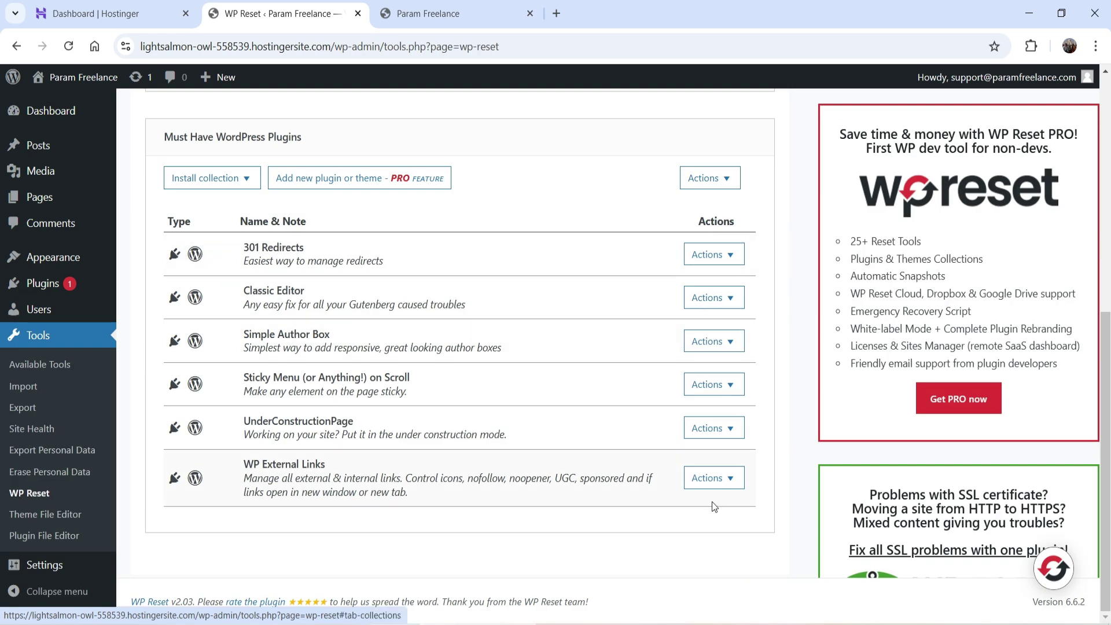
pyautogui.scroll(3, 633, 481)
pyautogui.scroll(-3, 495, 321)
pyautogui.scroll(1, 350, 330)
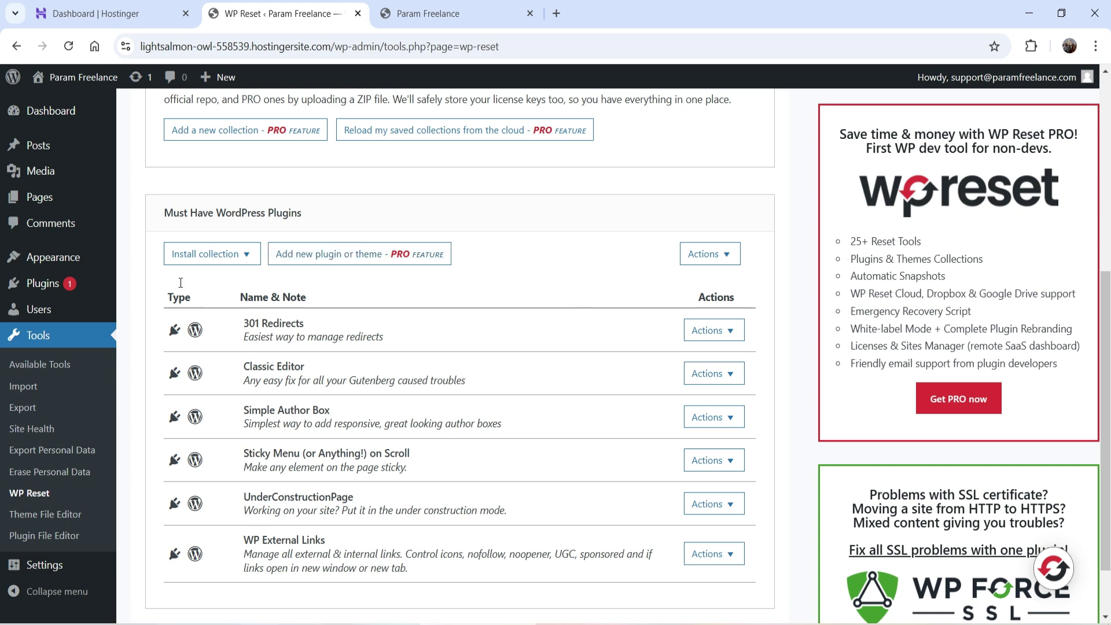
pyautogui.scroll(5, 303, 285)
# Show the Actions menu for the 'Before resetting the site' snapshot.
pyautogui.click(264, 164)
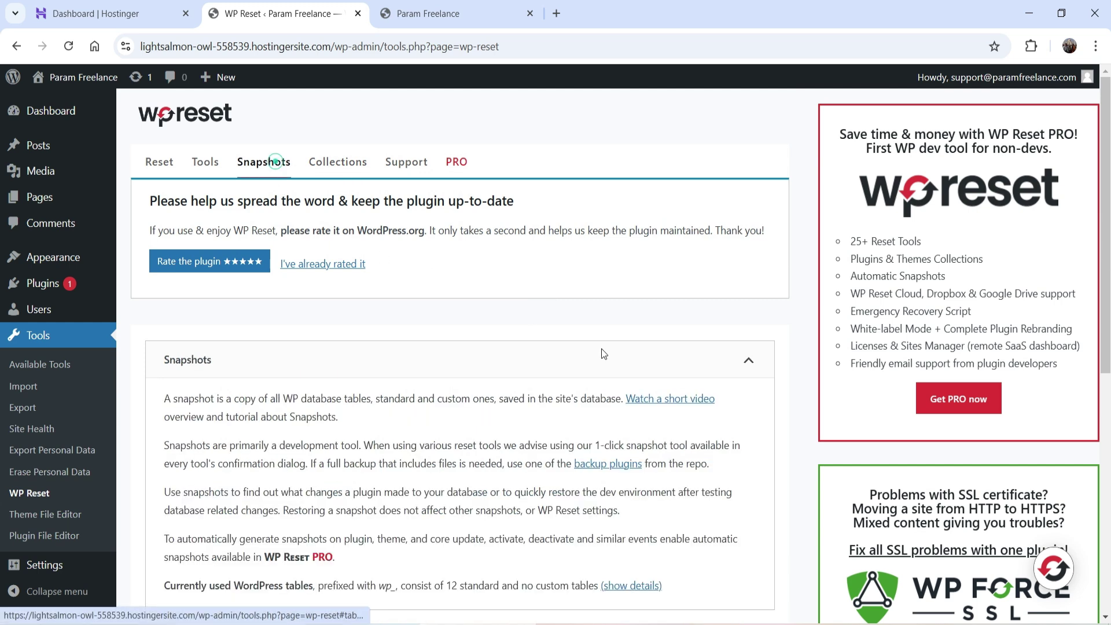
pyautogui.scroll(-5, 523, 321)
pyautogui.click(731, 357)
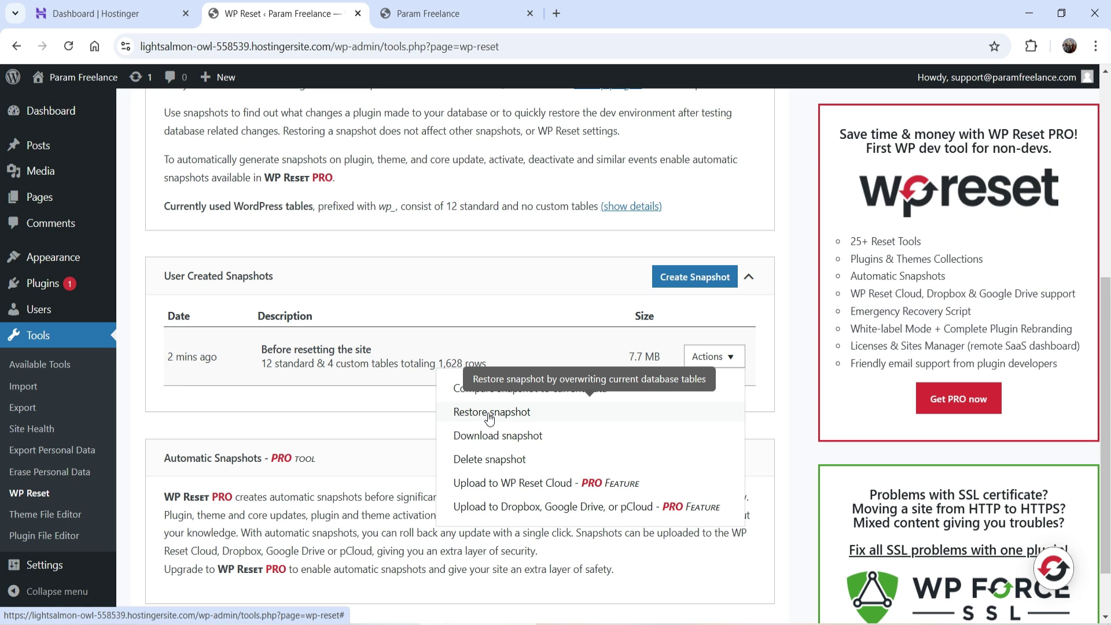
# Restore the site from the 'Before resetting the site' snapshot.
pyautogui.scroll(1, 489, 418)
pyautogui.click(714, 432)
pyautogui.click(487, 490)
pyautogui.click(497, 456)
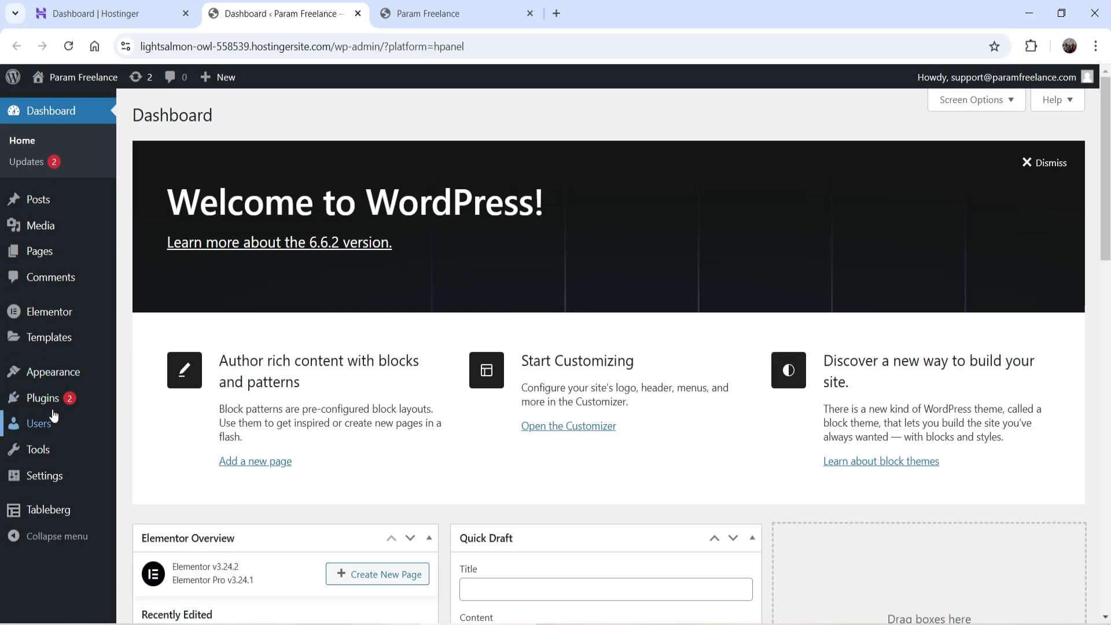
# Check that the five plugins and four pages are back in the Plugins and Pages lists.
pyautogui.click(51, 403)
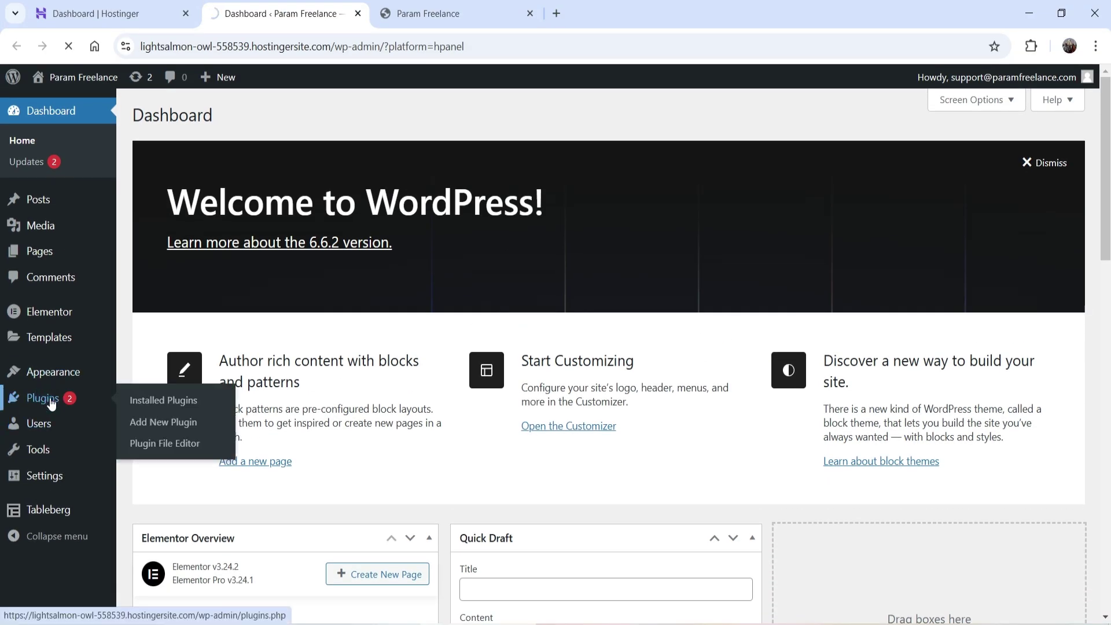
pyautogui.scroll(-2, 293, 357)
pyautogui.scroll(2, 387, 315)
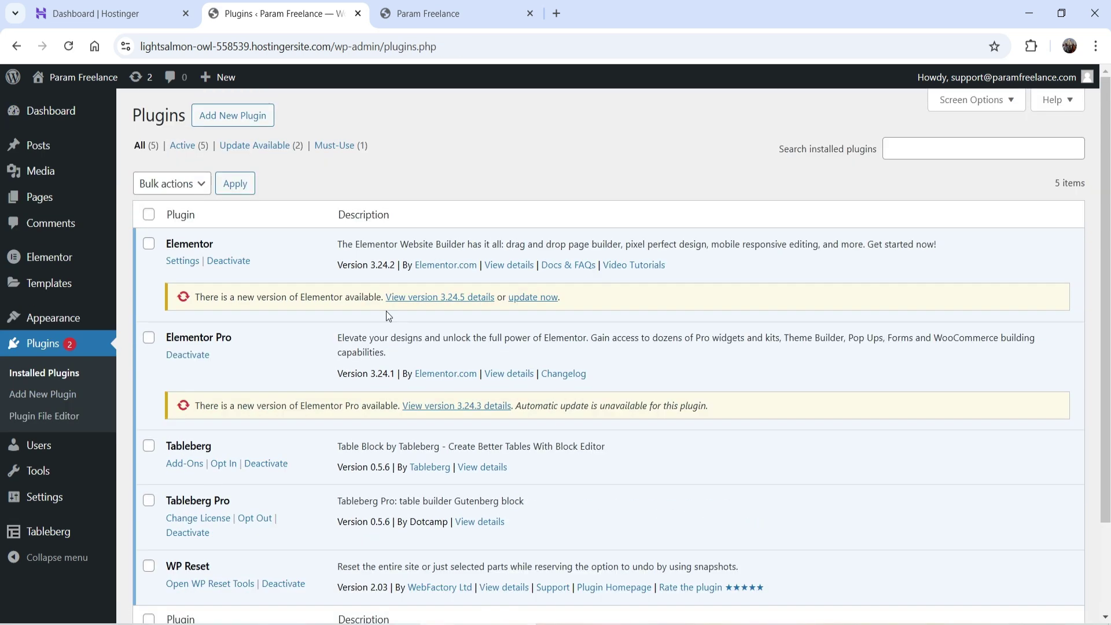
pyautogui.click(38, 196)
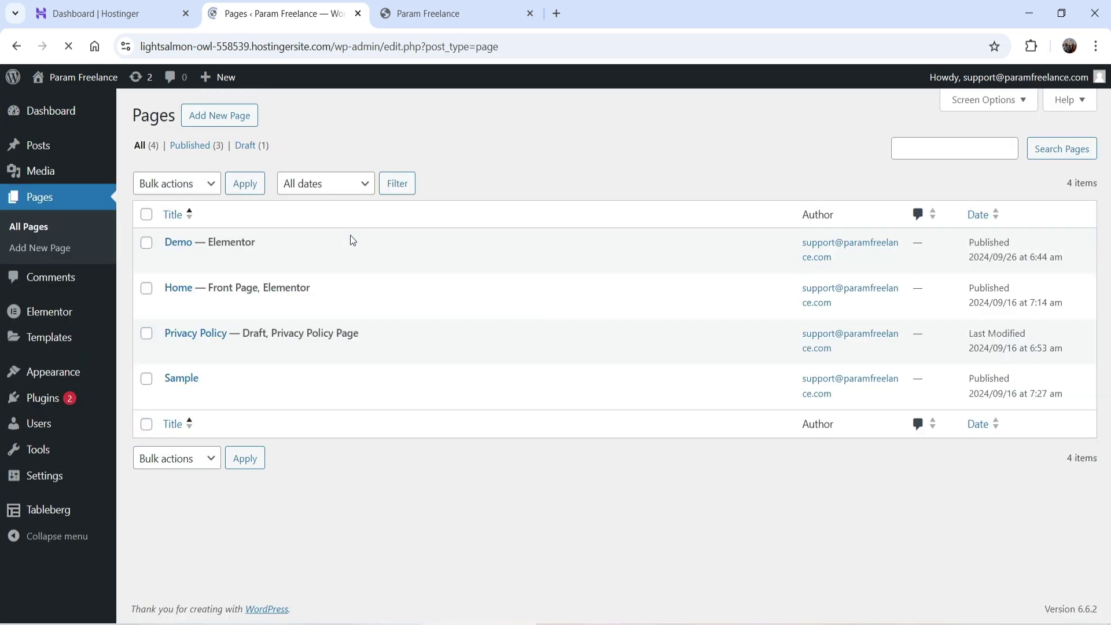
# Reload the live homepage and scroll through its restored original design, then return to Pages.
pyautogui.click(422, 15)
pyautogui.click(68, 46)
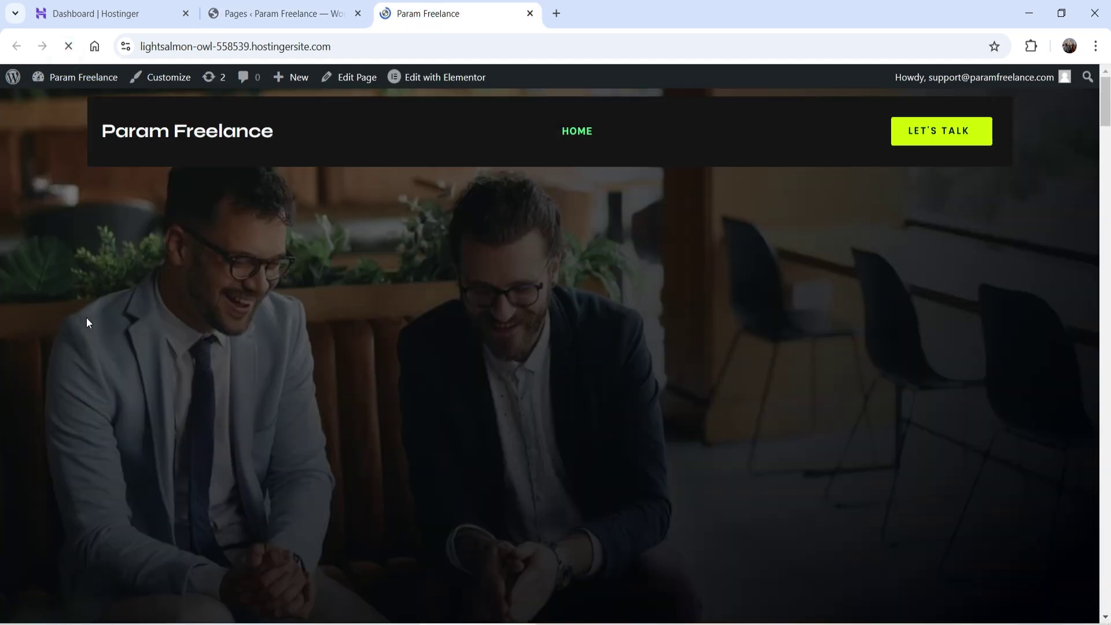
pyautogui.scroll(-15, 494, 262)
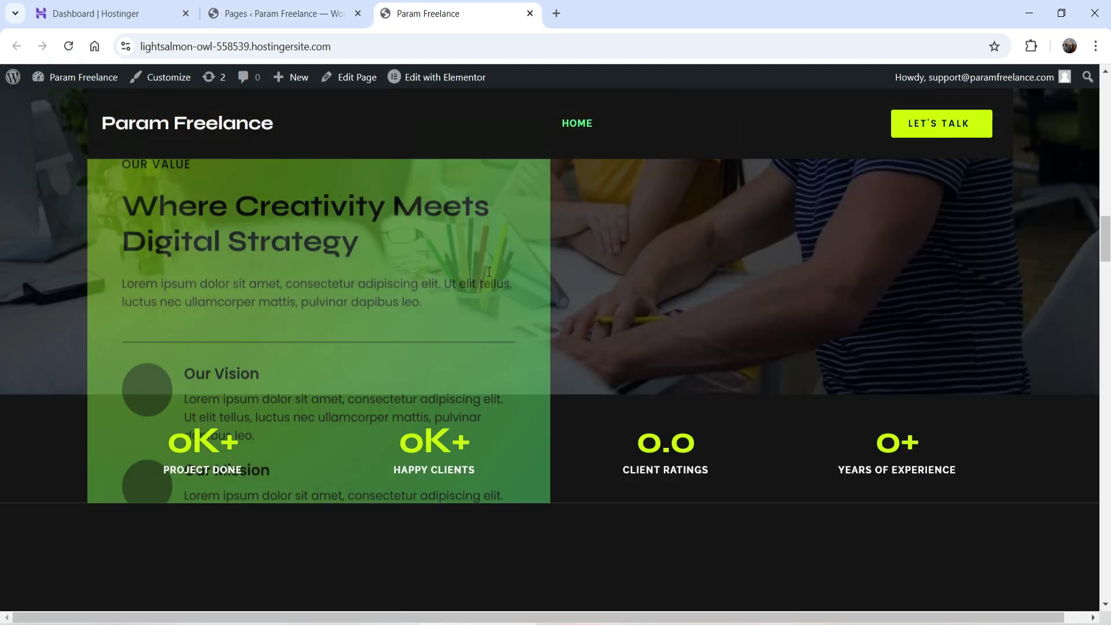
pyautogui.scroll(-15, 489, 271)
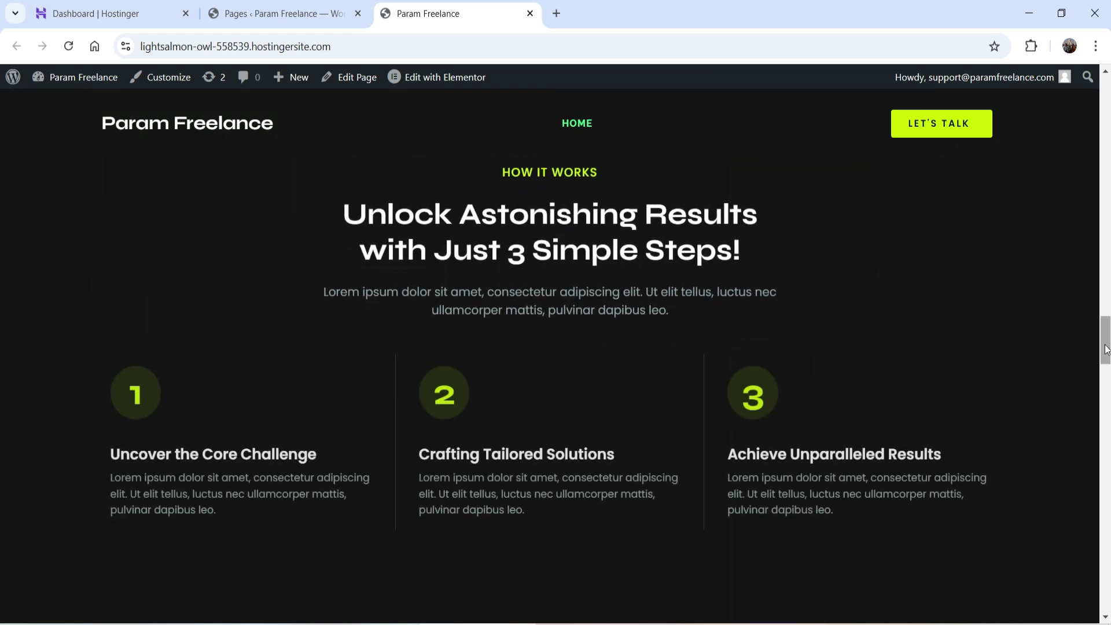
pyautogui.moveTo(1105, 349); pyautogui.dragTo(1105, 110)
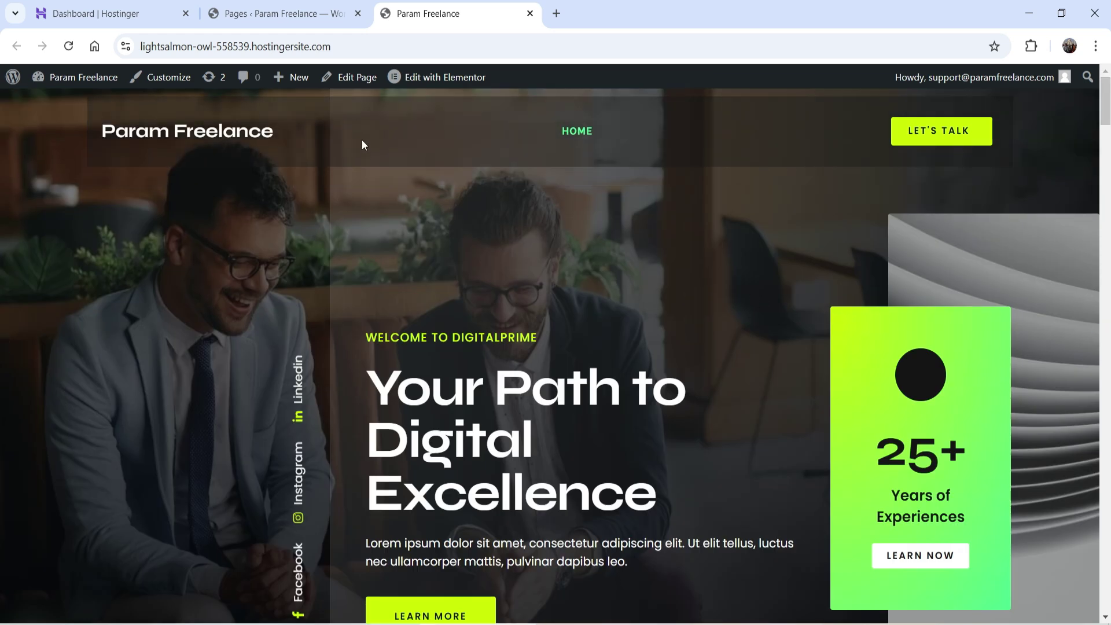
pyautogui.click(277, 13)
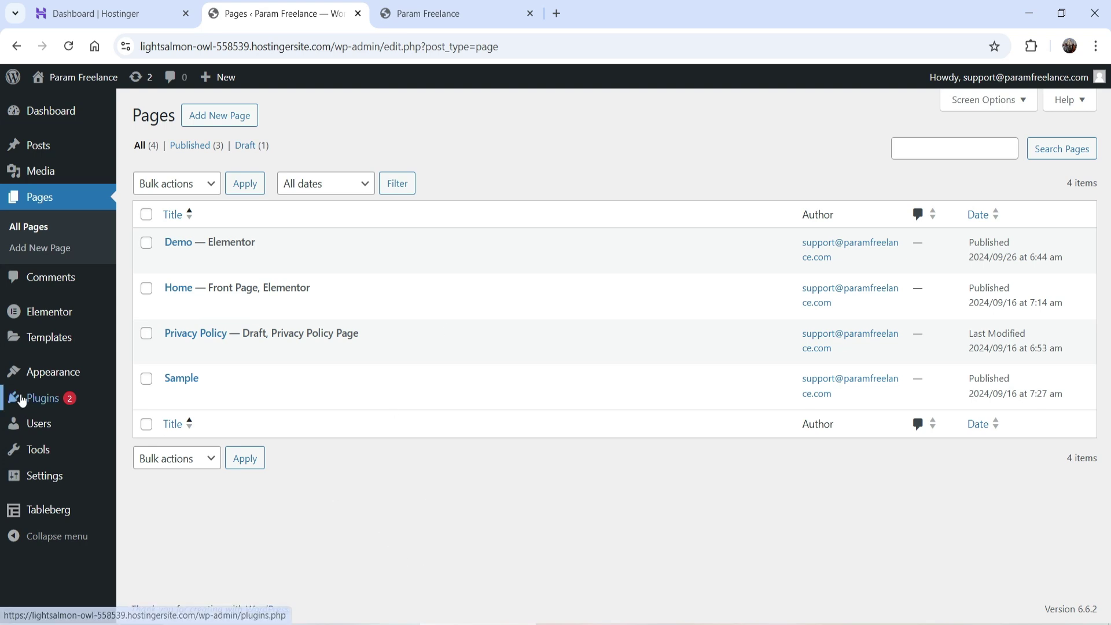
# Upload the wp-reset-pro zip from the Desktop and replace WP Reset with WP Reset PRO 6.16.
pyautogui.moveTo(20, 398)
pyautogui.click(162, 423)
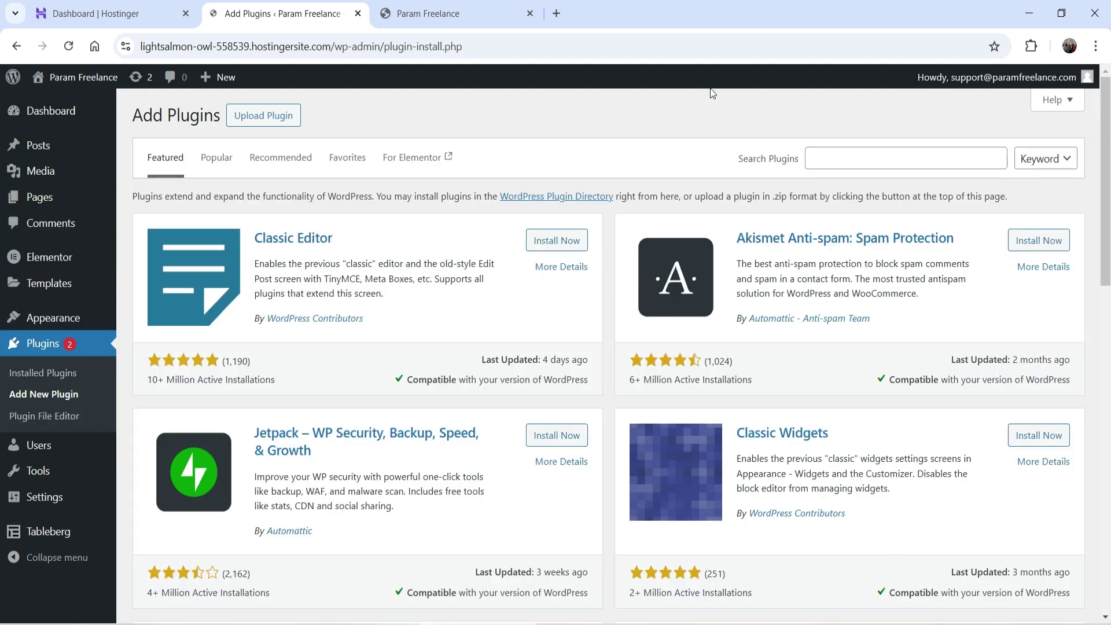
pyautogui.click(261, 115)
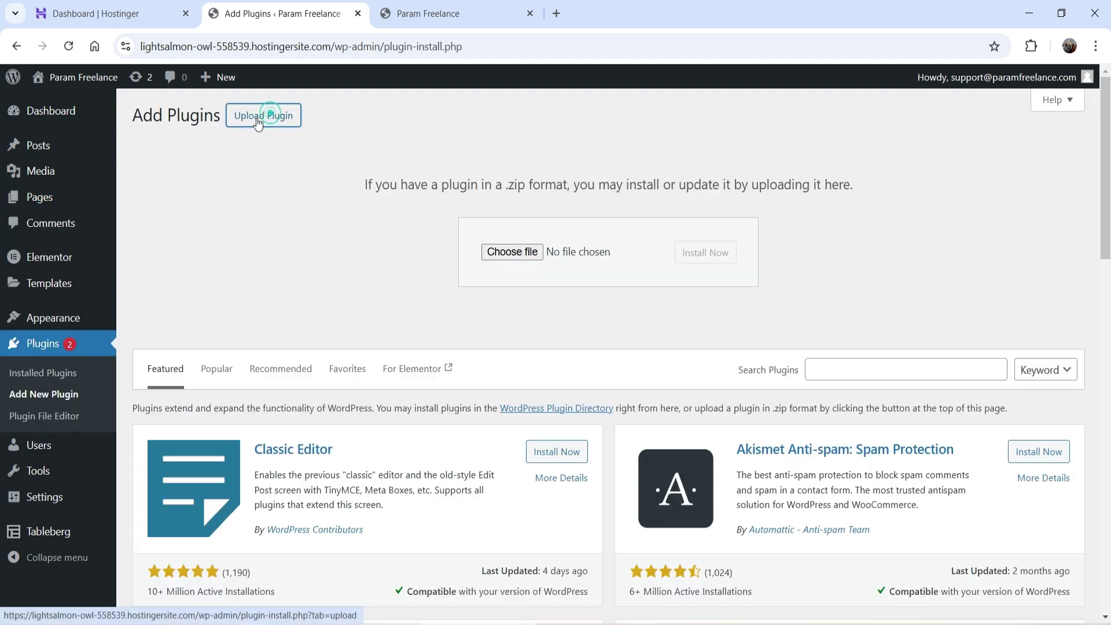
pyautogui.click(495, 258)
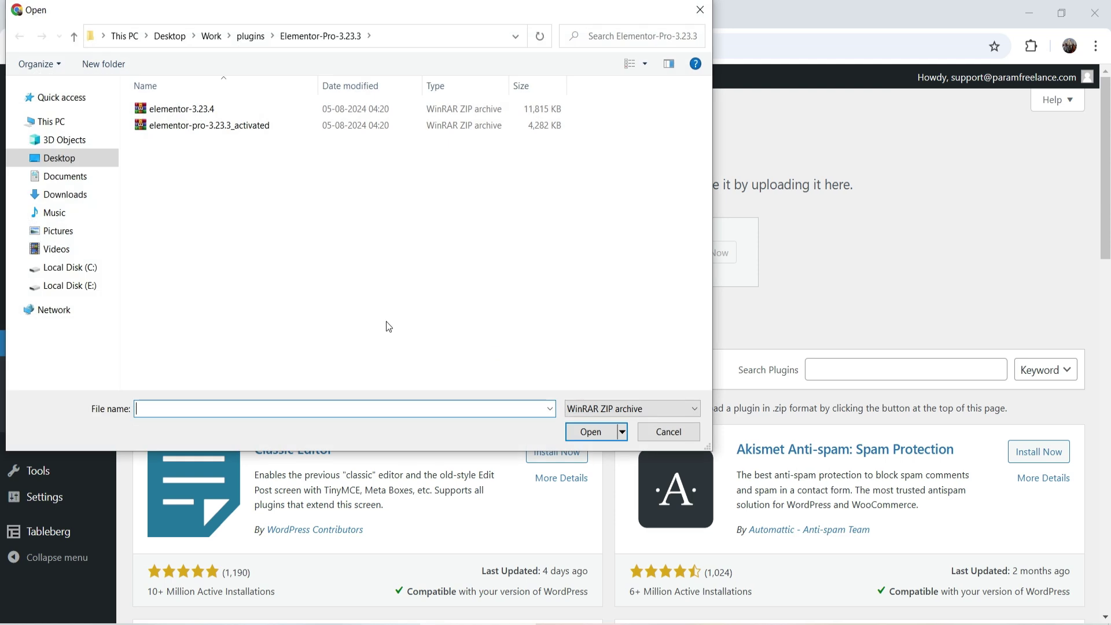
pyautogui.click(113, 165)
pyautogui.doubleClick(335, 124)
pyautogui.click(706, 252)
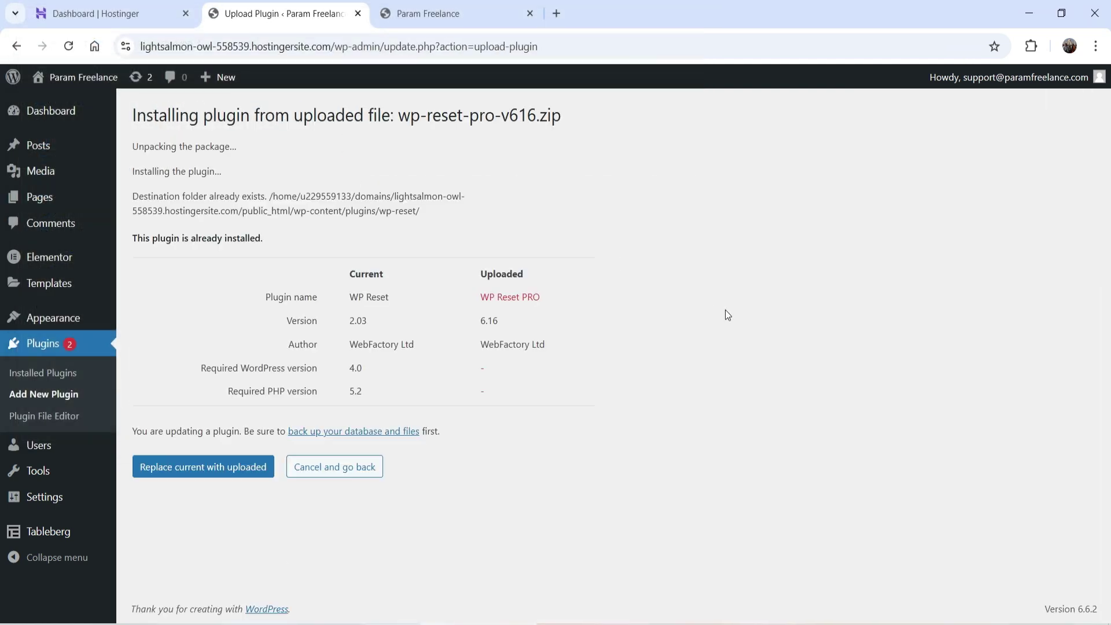
pyautogui.click(203, 464)
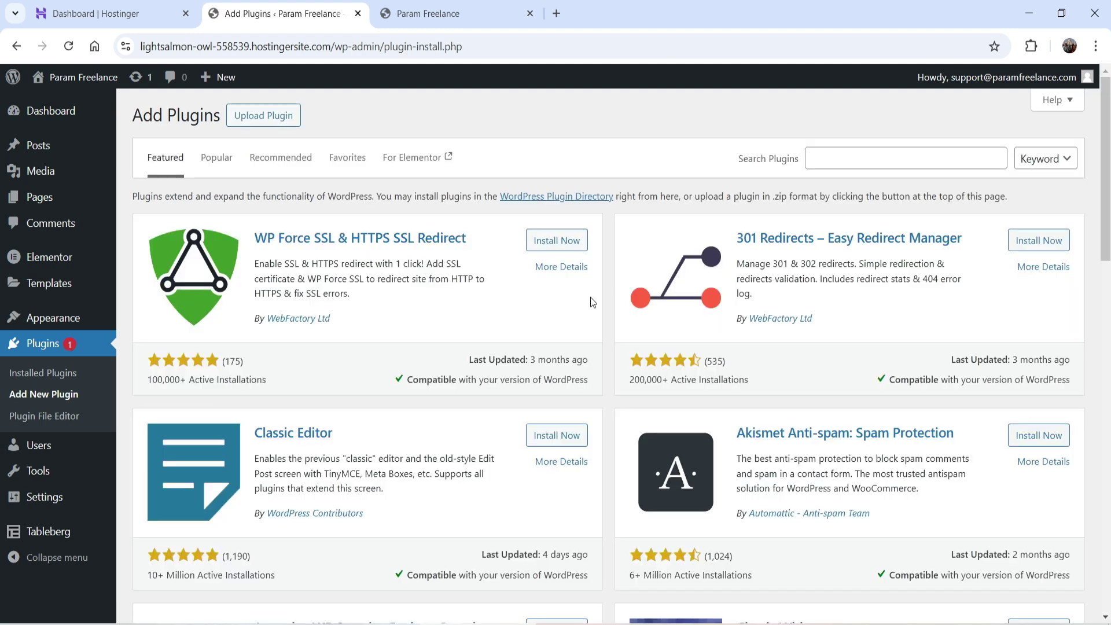
# View the inactive WP Reset PRO licence page, then go to the wpreset.com browser window.
pyautogui.moveTo(38, 471)
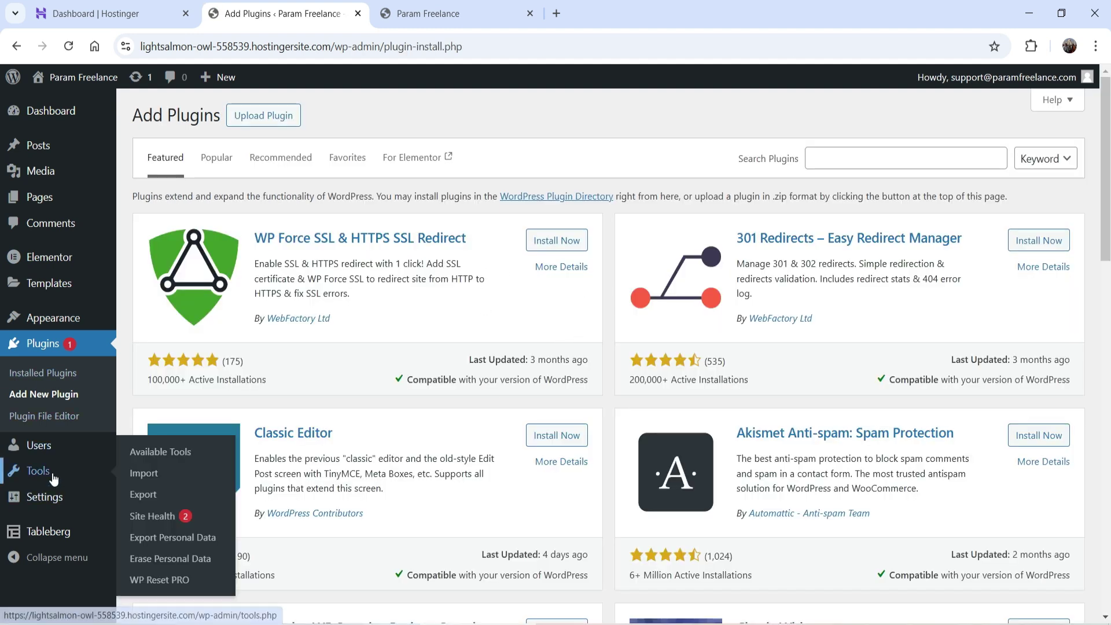
pyautogui.click(169, 579)
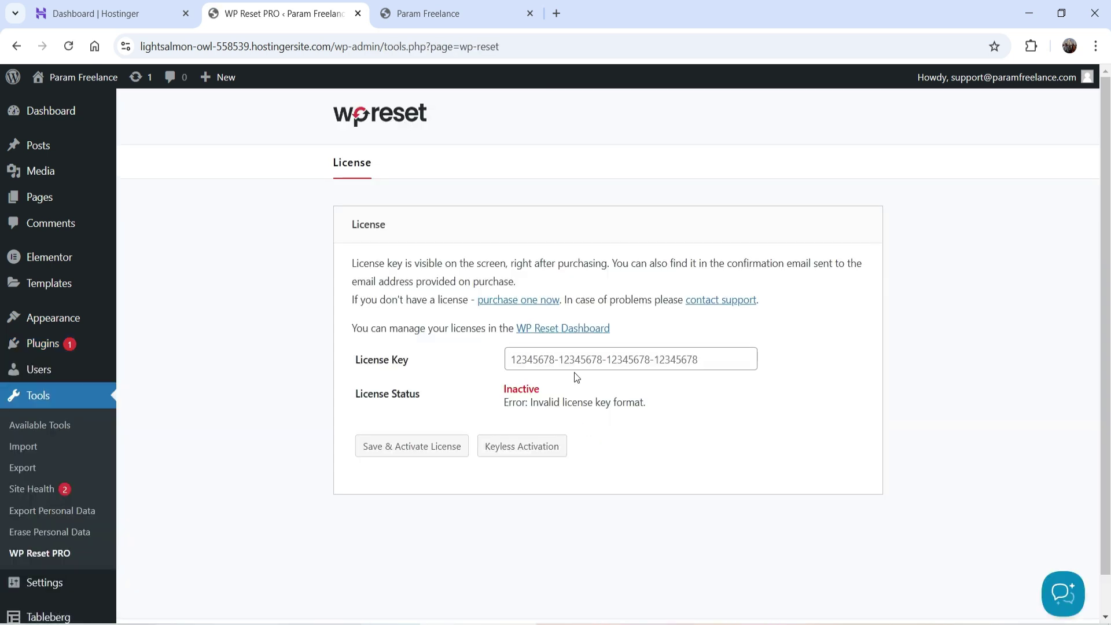
pyautogui.hotkey('alt', 'Tab')
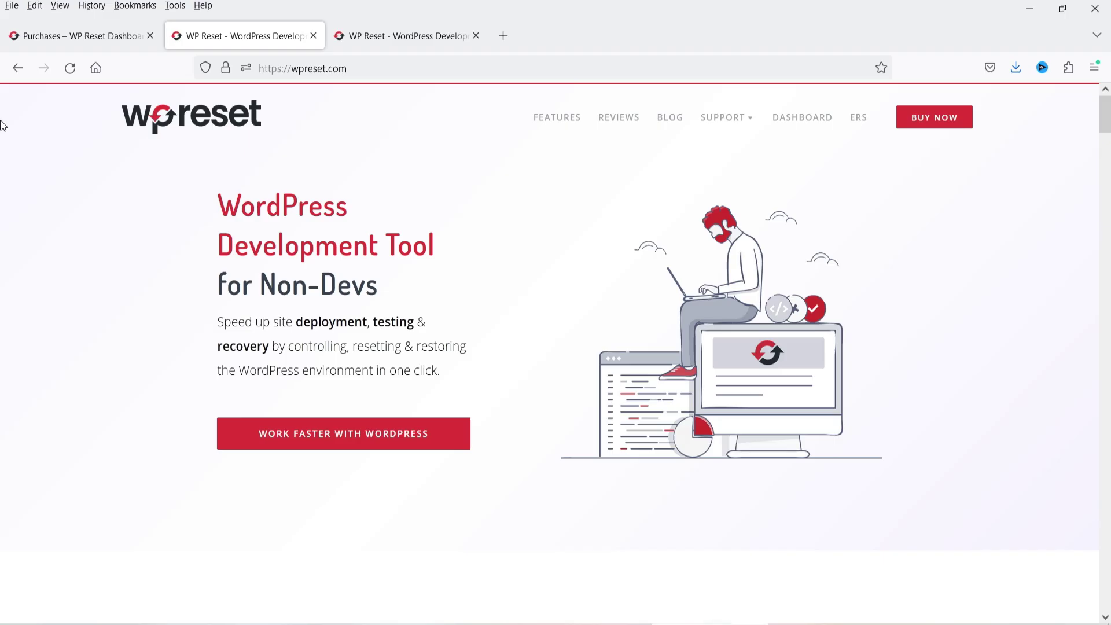
# Copy the WP Reset PRO Agency licence key from the account's Purchases > Licenses list.
pyautogui.click(53, 36)
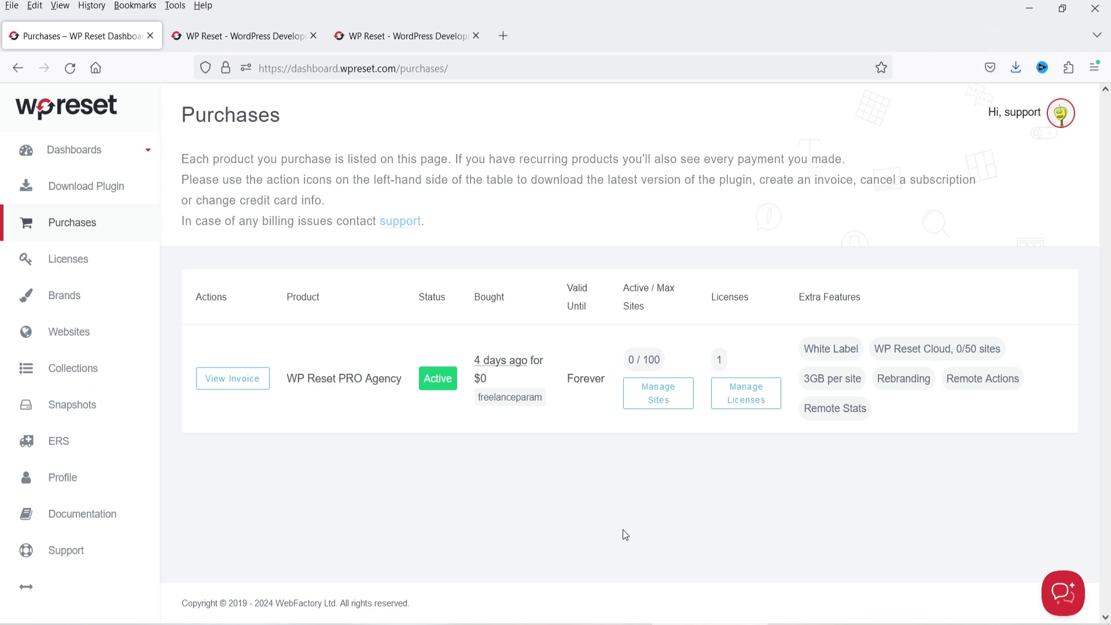
pyautogui.click(74, 261)
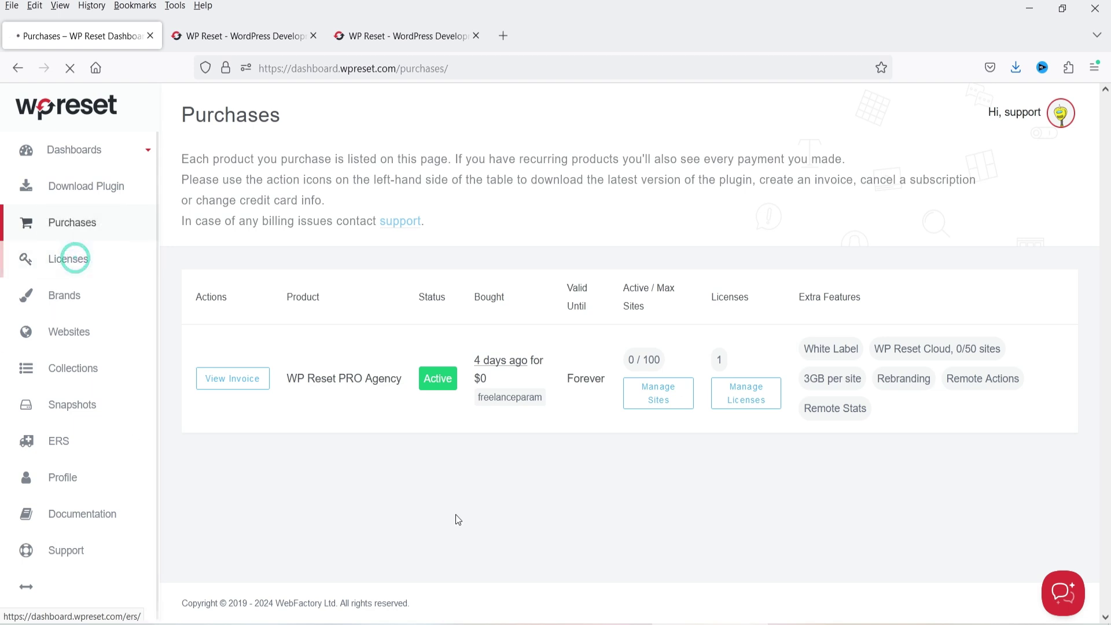
pyautogui.click(665, 421)
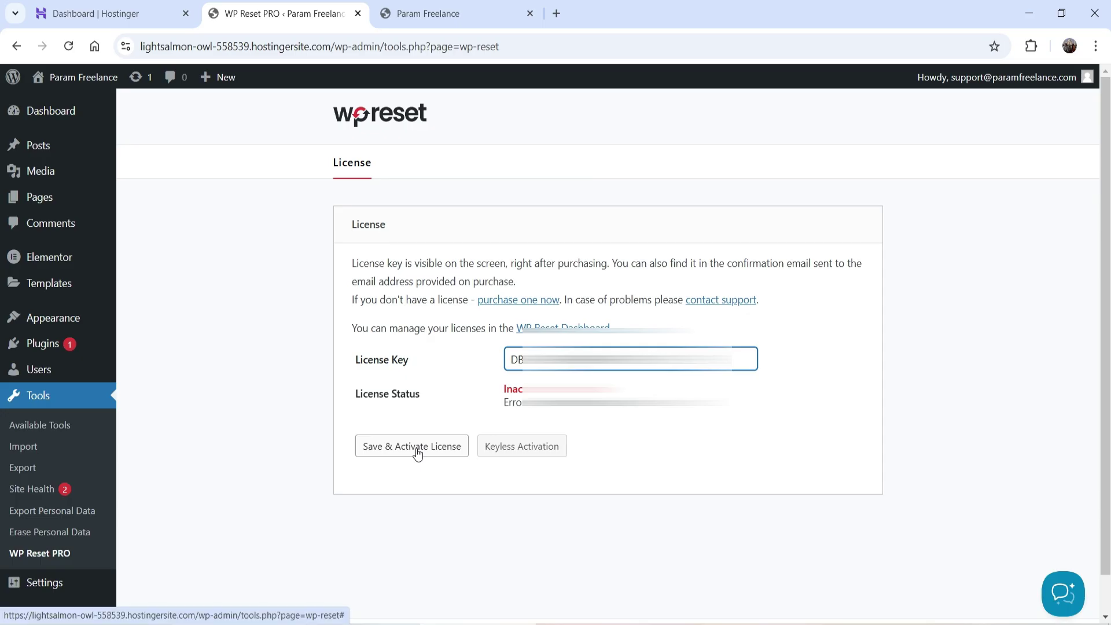
# Activate the pasted licence, run onboarding with auto snapshots, and decline the Emergency Recovery Script for now.
pyautogui.click(416, 447)
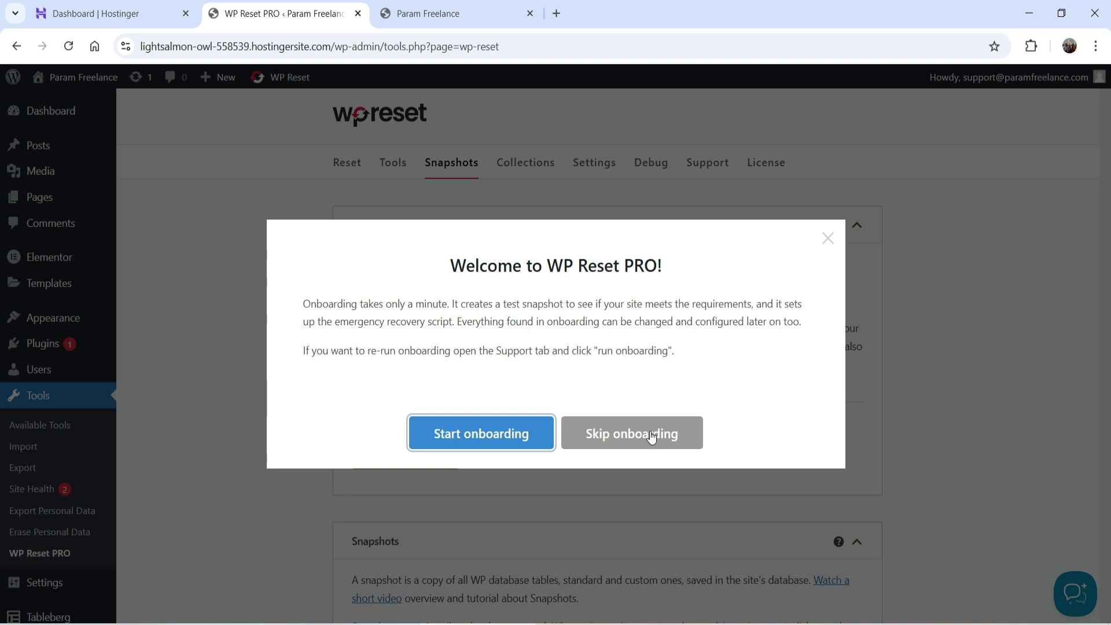
pyautogui.click(491, 438)
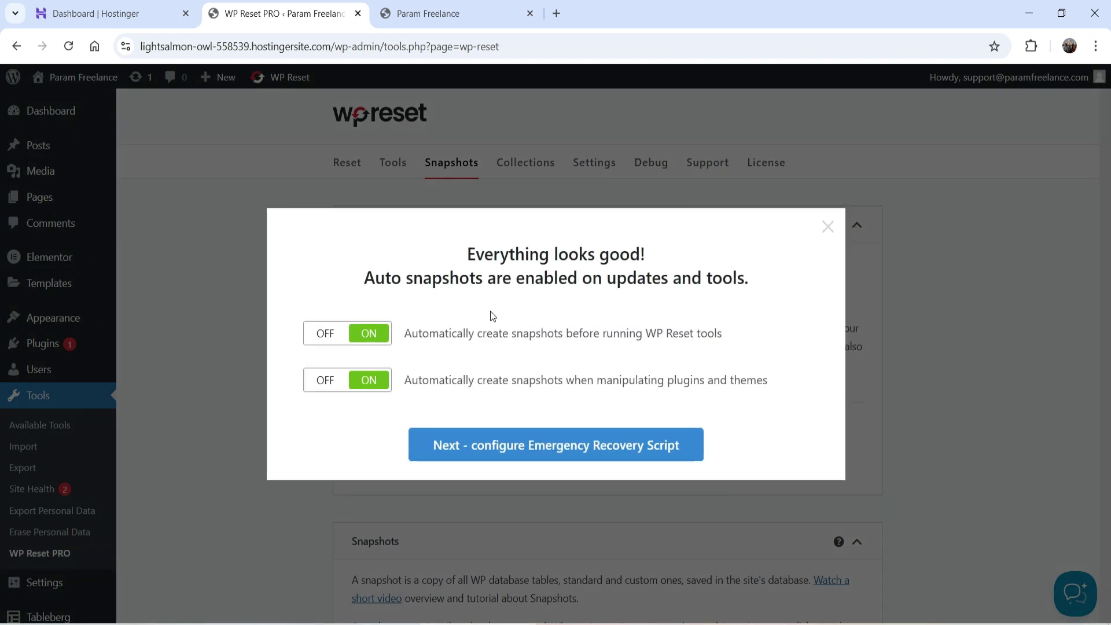
pyautogui.click(550, 452)
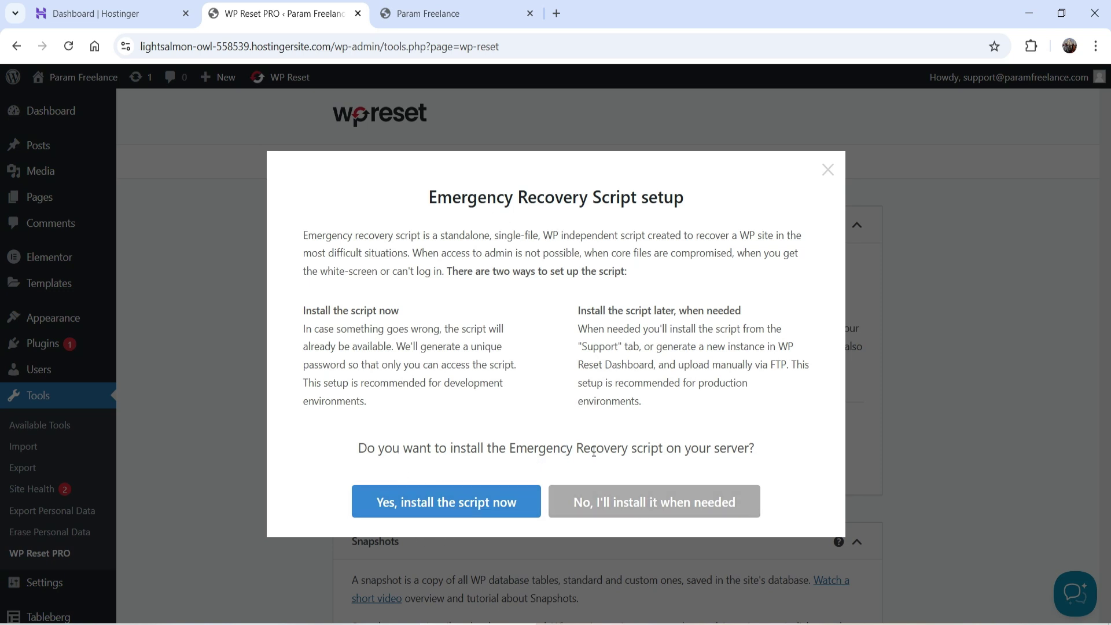
pyautogui.click(658, 507)
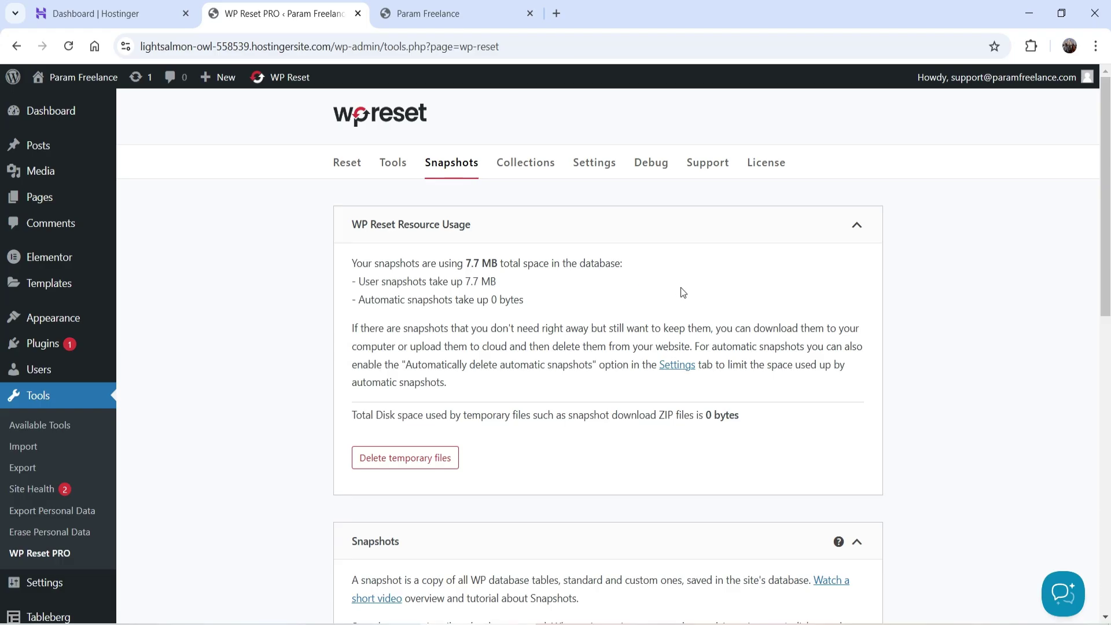
# On the Collections tab, add an empty collection named 'Regular Collection'.
pyautogui.scroll(-3, 595, 322)
pyautogui.scroll(3, 595, 323)
pyautogui.click(535, 170)
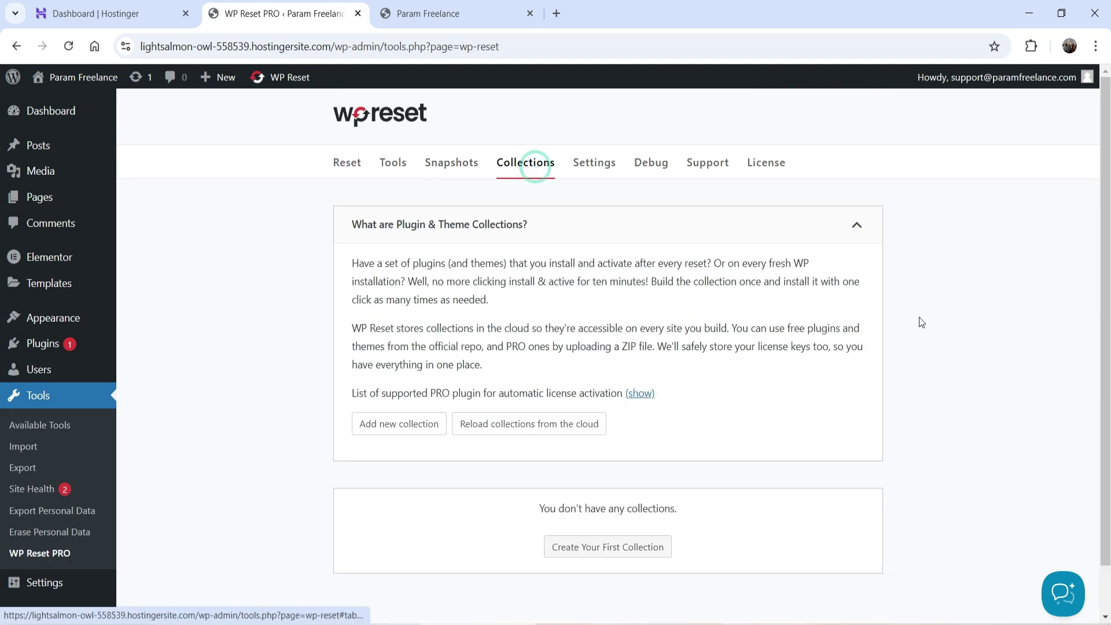
pyautogui.scroll(-2, 867, 260)
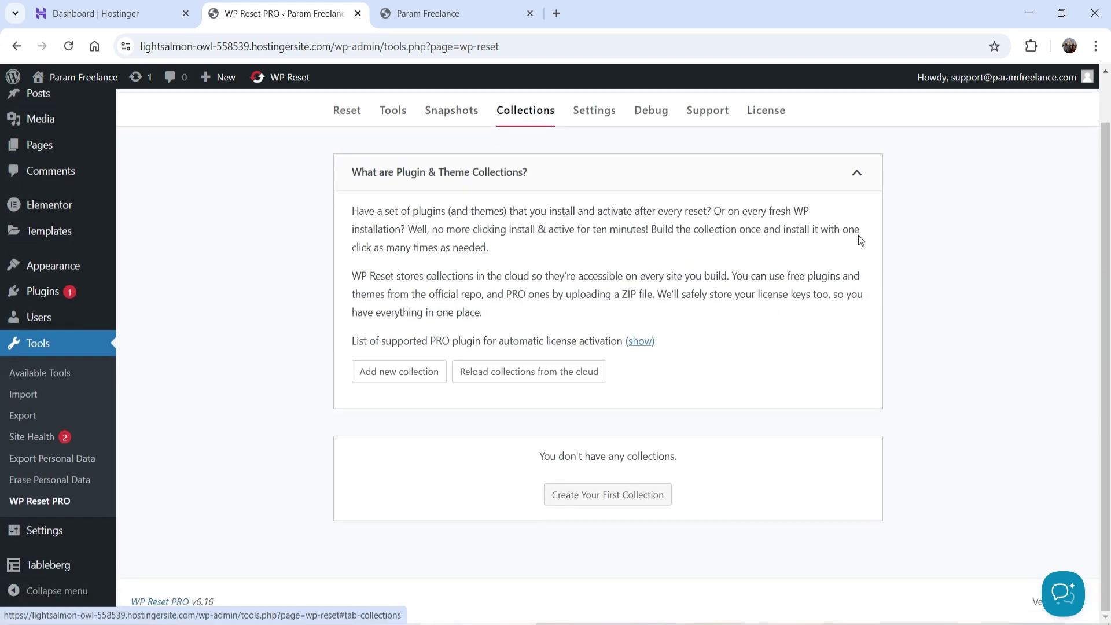
pyautogui.click(376, 371)
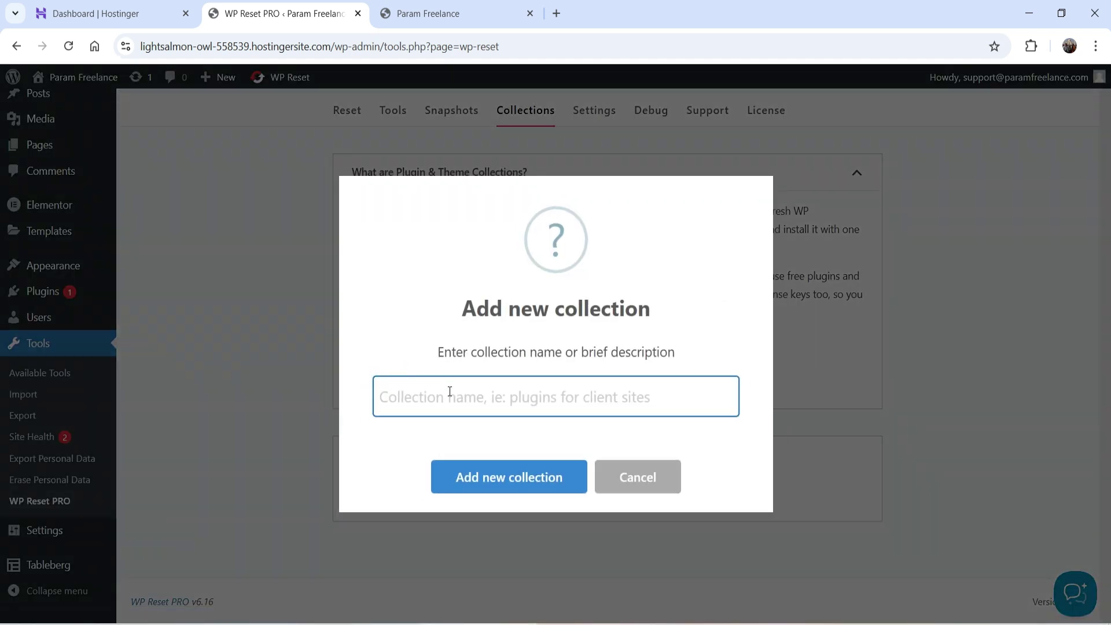
pyautogui.write('Regular')
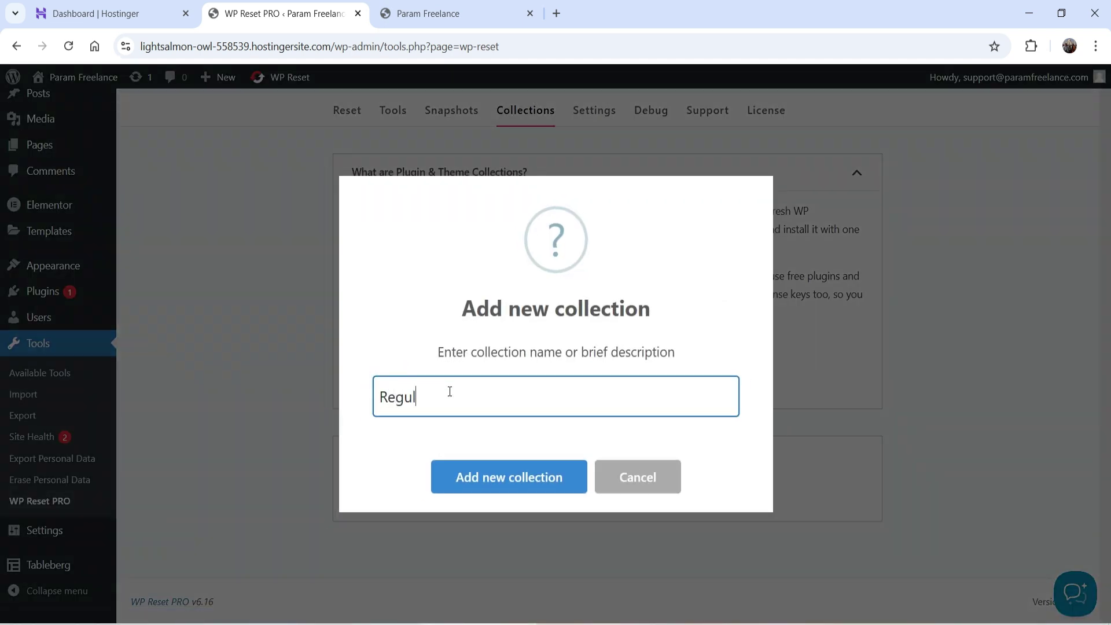
pyautogui.write(' Collection')
pyautogui.click(519, 480)
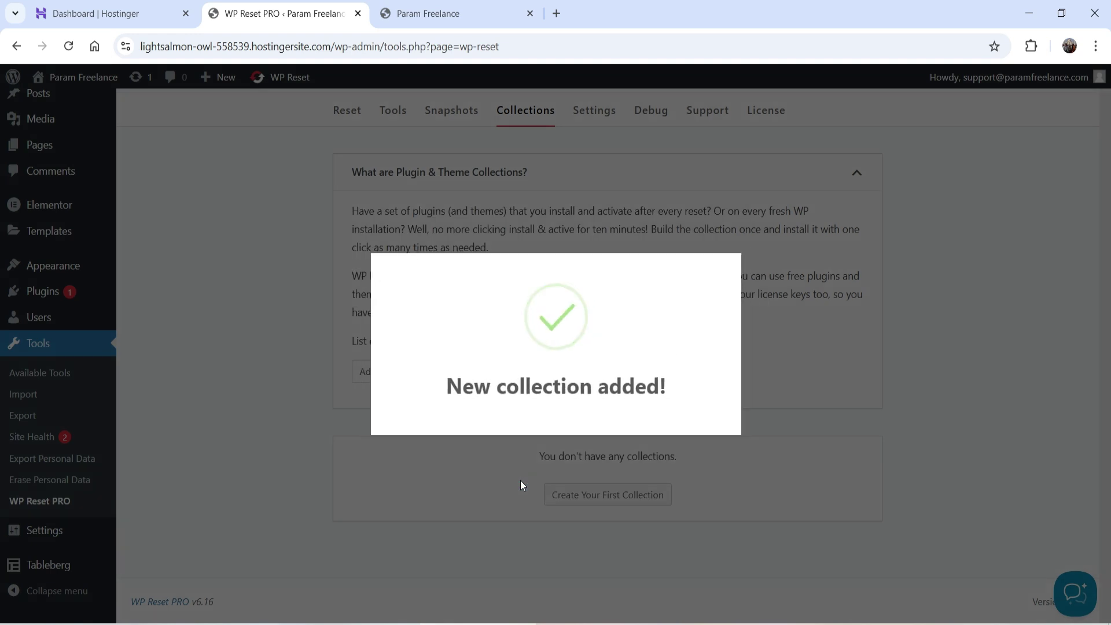
pyautogui.scroll(-2, 321, 335)
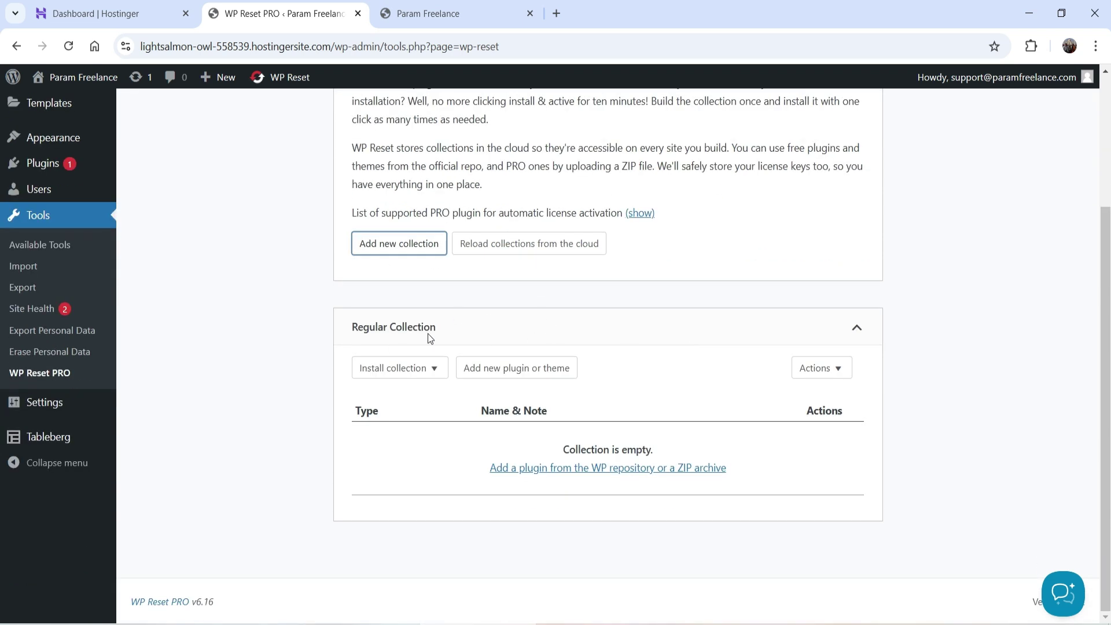
# Add the Hello Elementor theme to Regular Collection.
pyautogui.click(509, 368)
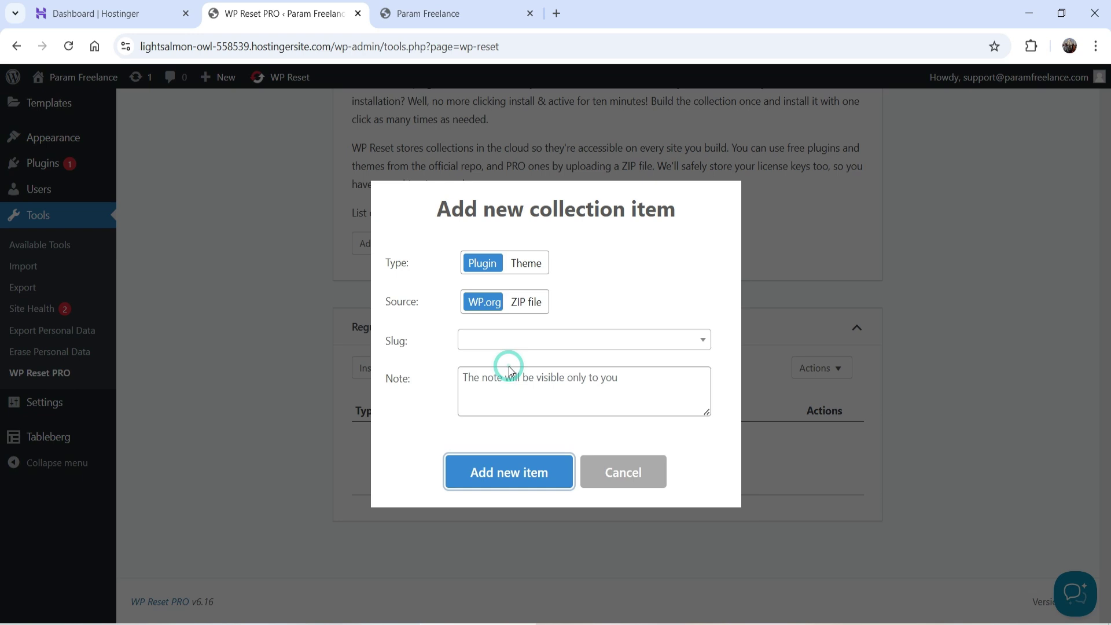
pyautogui.click(527, 267)
pyautogui.click(509, 343)
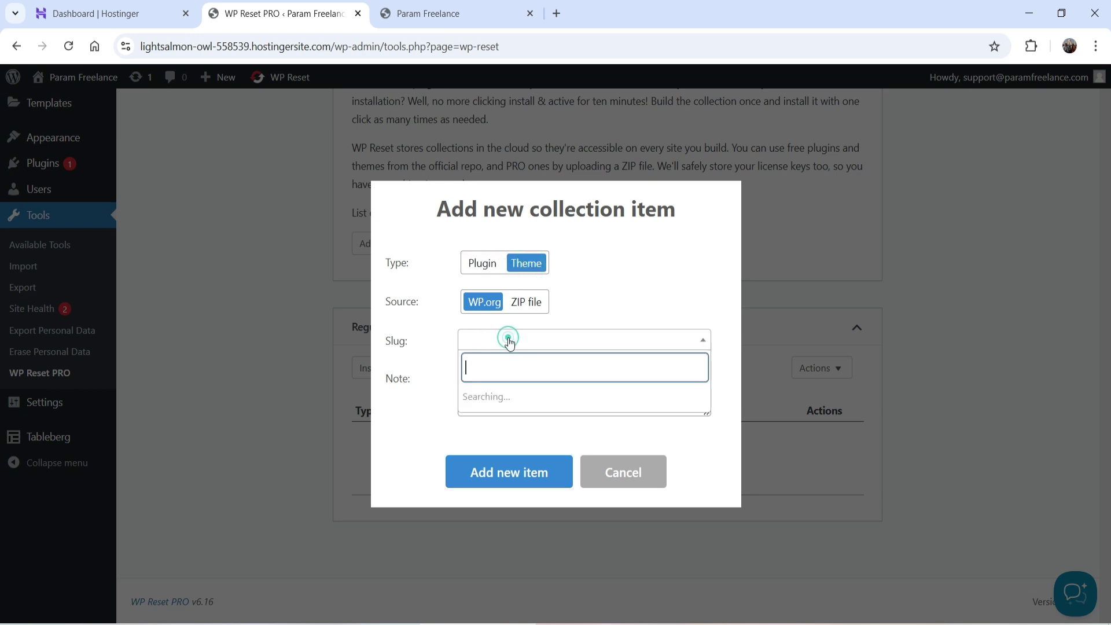
pyautogui.write('he')
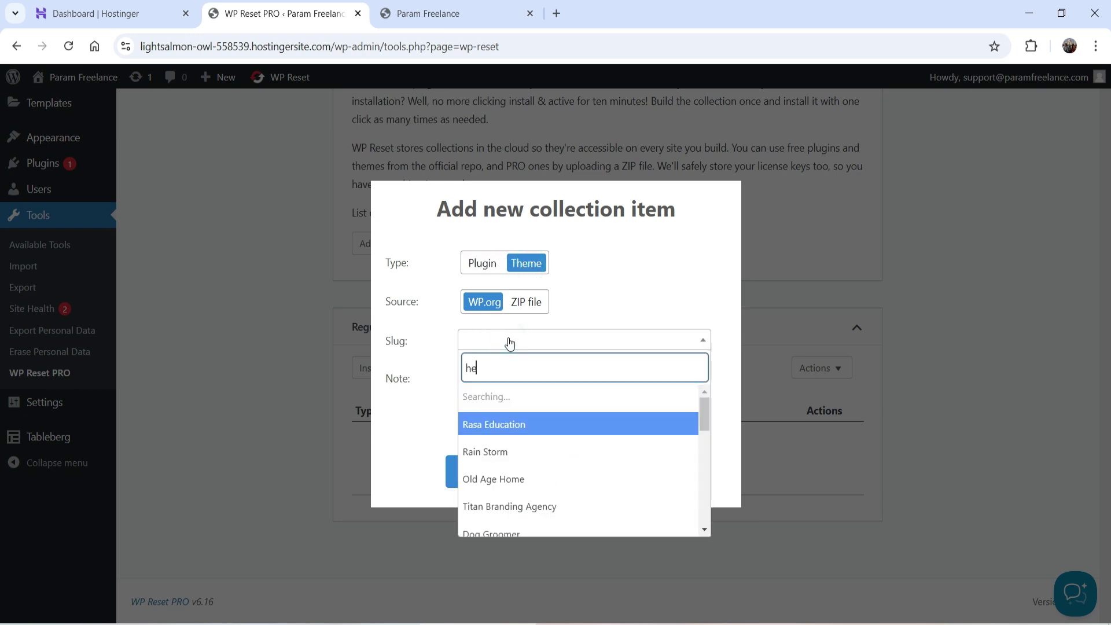
pyautogui.write('llo ele')
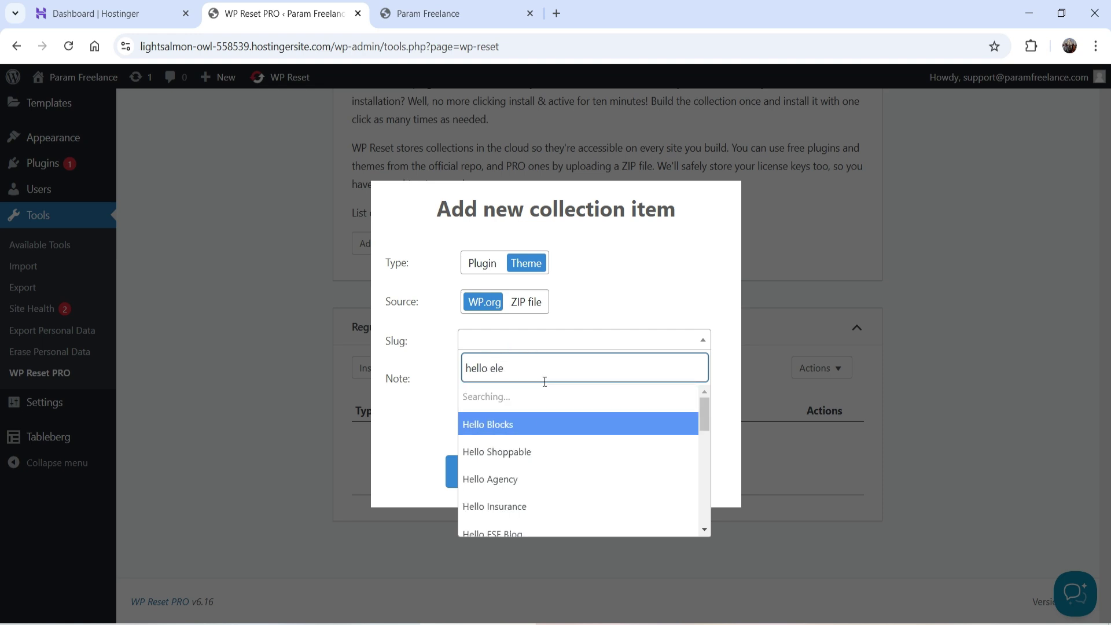
pyautogui.press('Return')
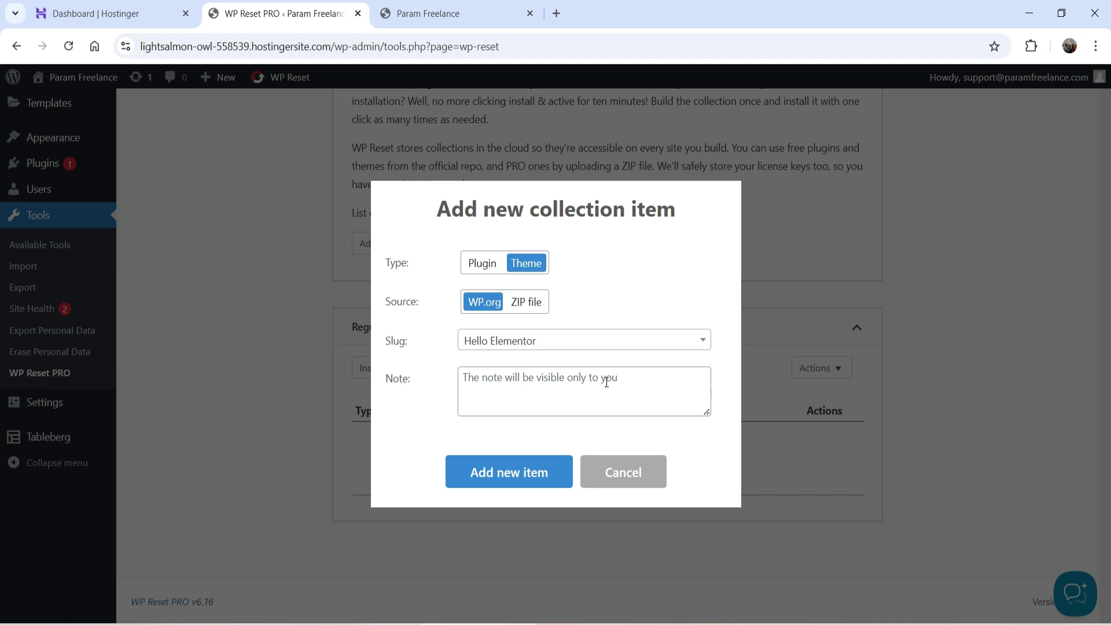
pyautogui.click(497, 471)
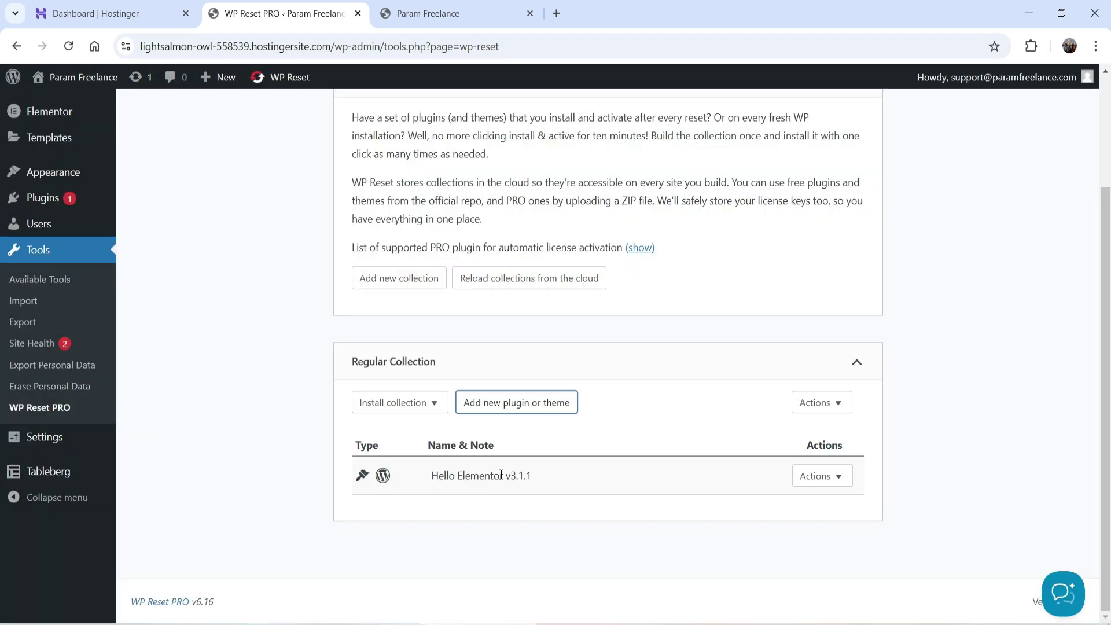
# Add the Elementor Website Builder and Yoast SEO plugins to the collection.
pyautogui.click(517, 401)
pyautogui.click(506, 340)
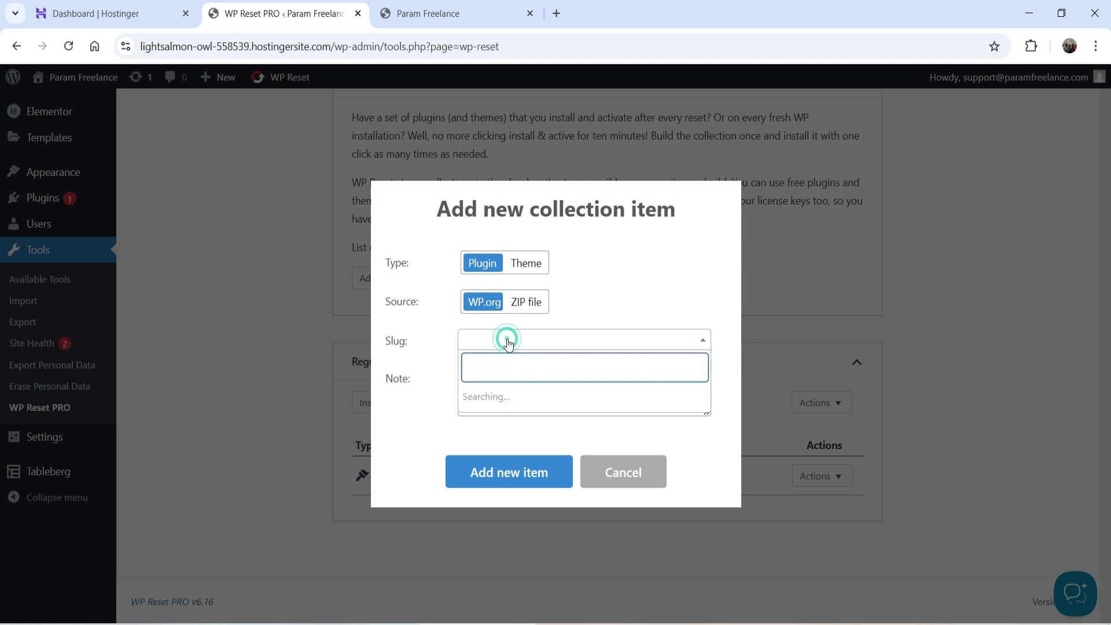
pyautogui.write('eleme')
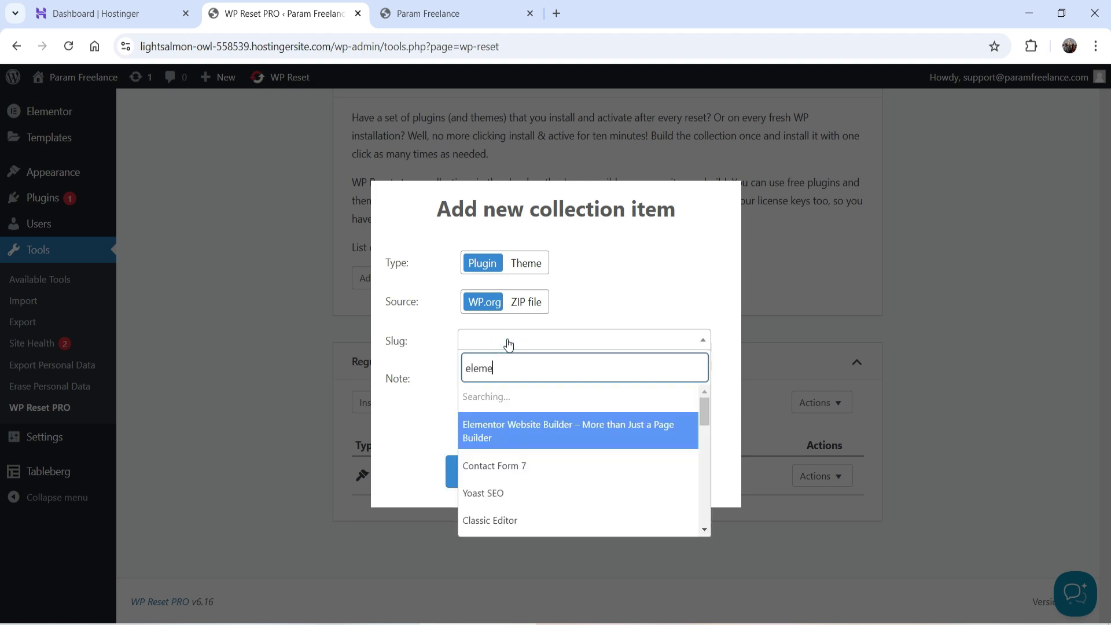
pyautogui.write('ntor')
pyautogui.click(533, 398)
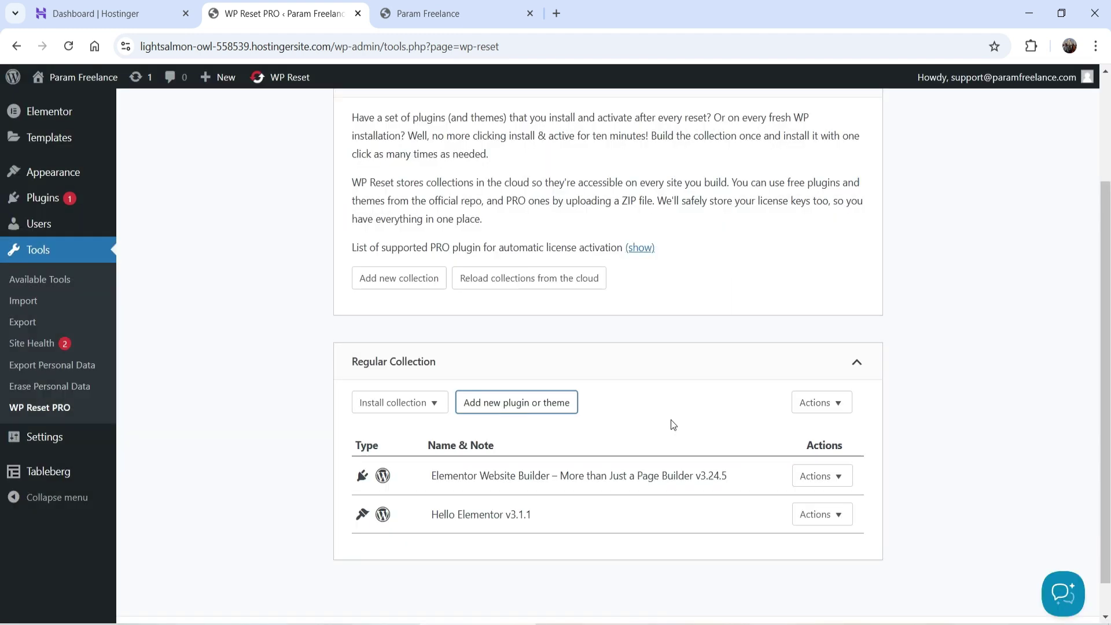
pyautogui.click(508, 399)
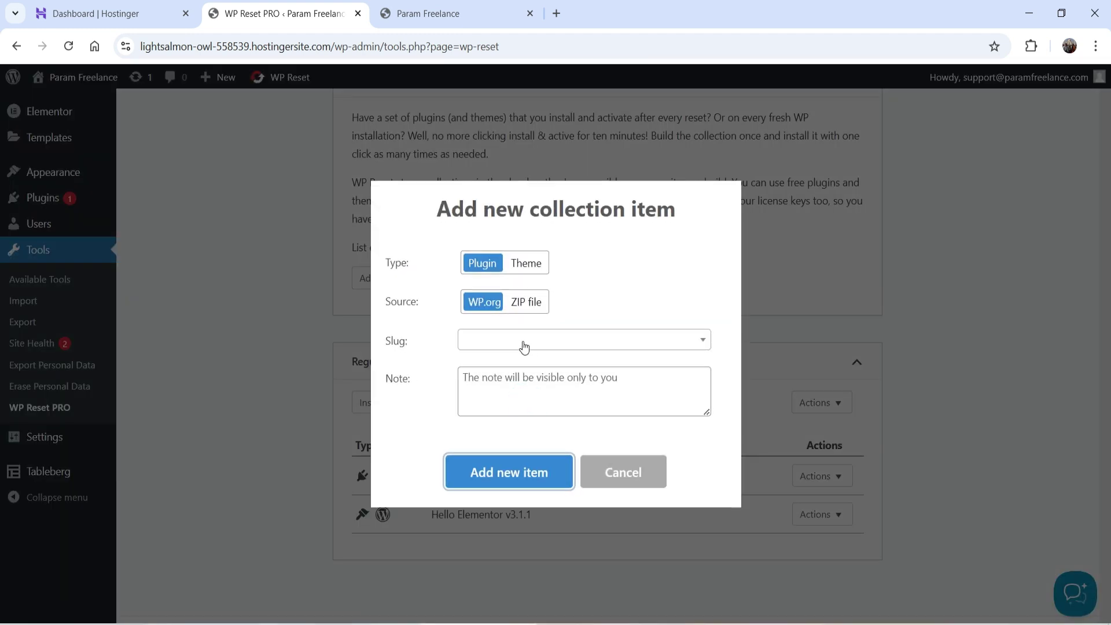
pyautogui.click(505, 341)
pyautogui.write('yoast')
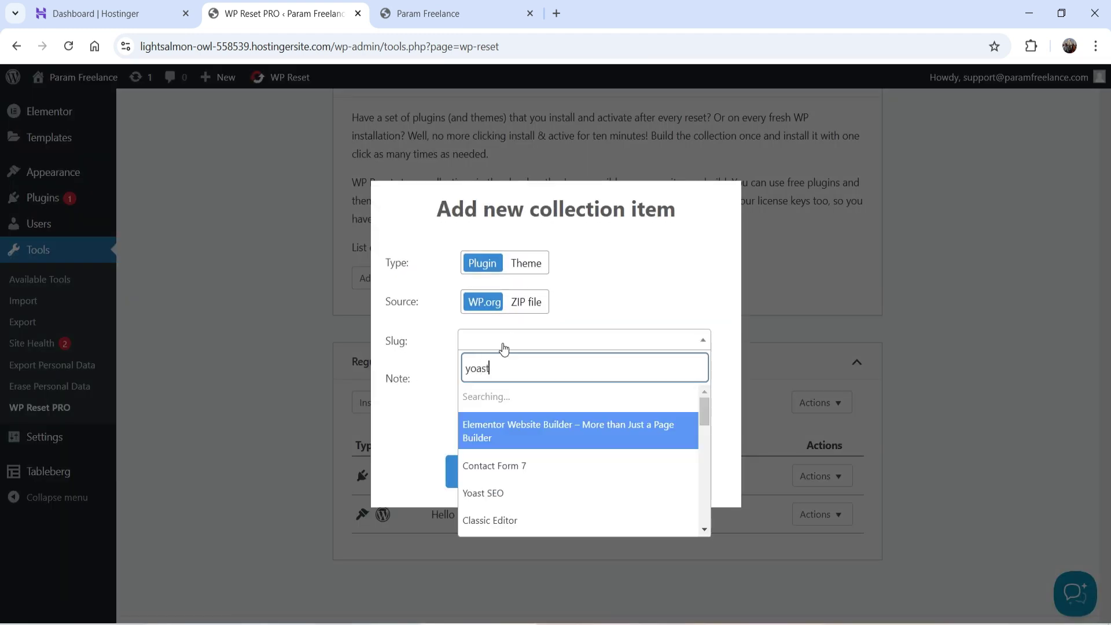
pyautogui.click(503, 397)
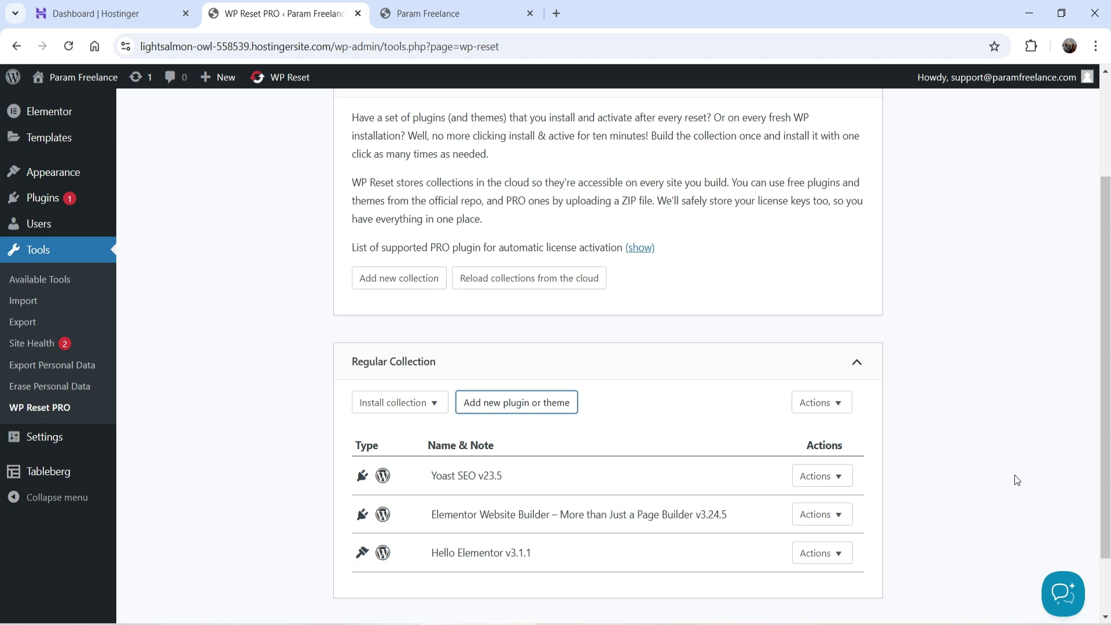
pyautogui.scroll(3, 1016, 480)
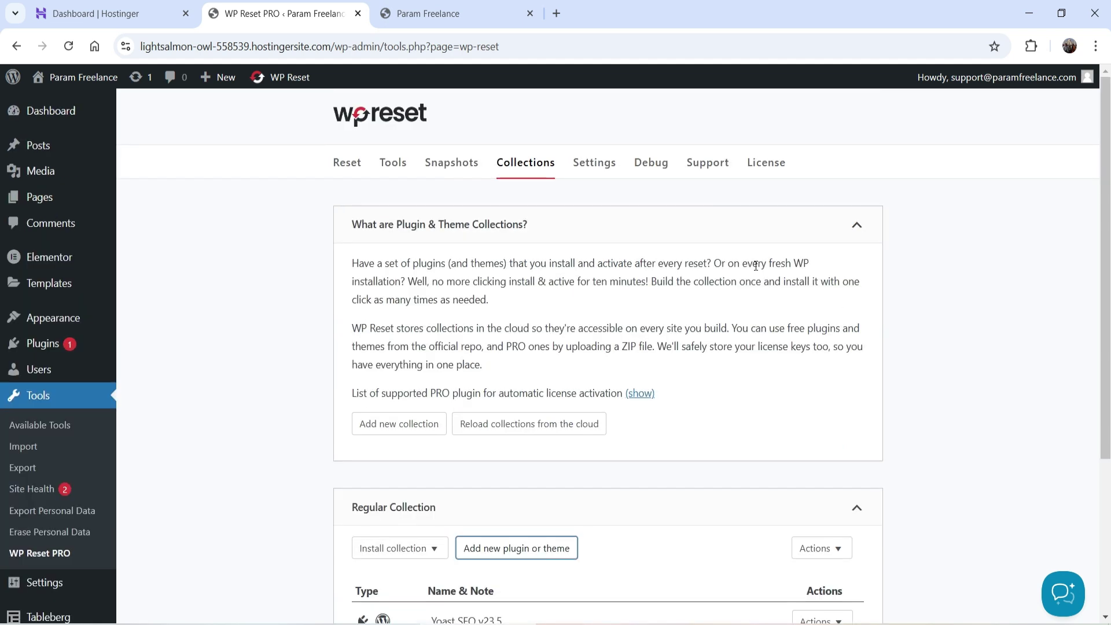
pyautogui.scroll(-4, 596, 191)
pyautogui.click(523, 328)
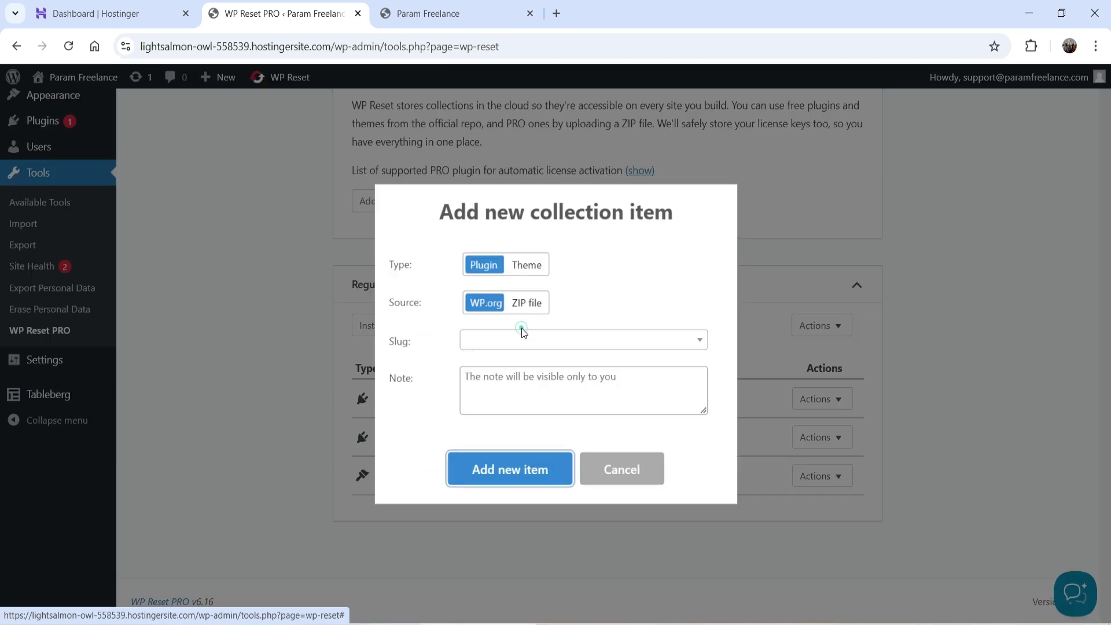
pyautogui.click(527, 301)
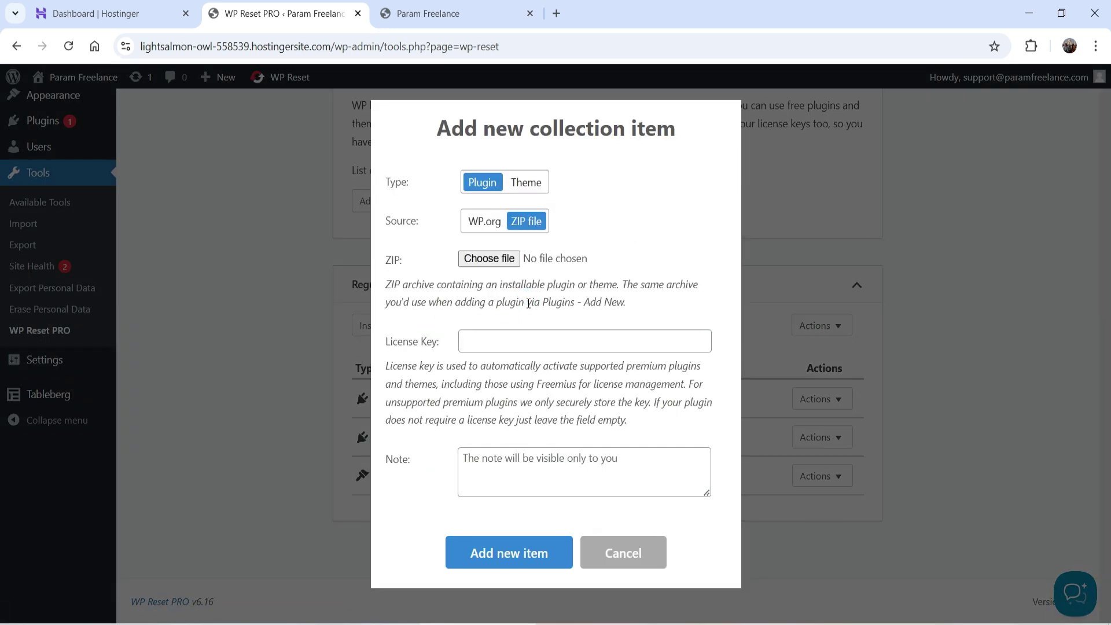
pyautogui.click(484, 262)
pyautogui.doubleClick(227, 127)
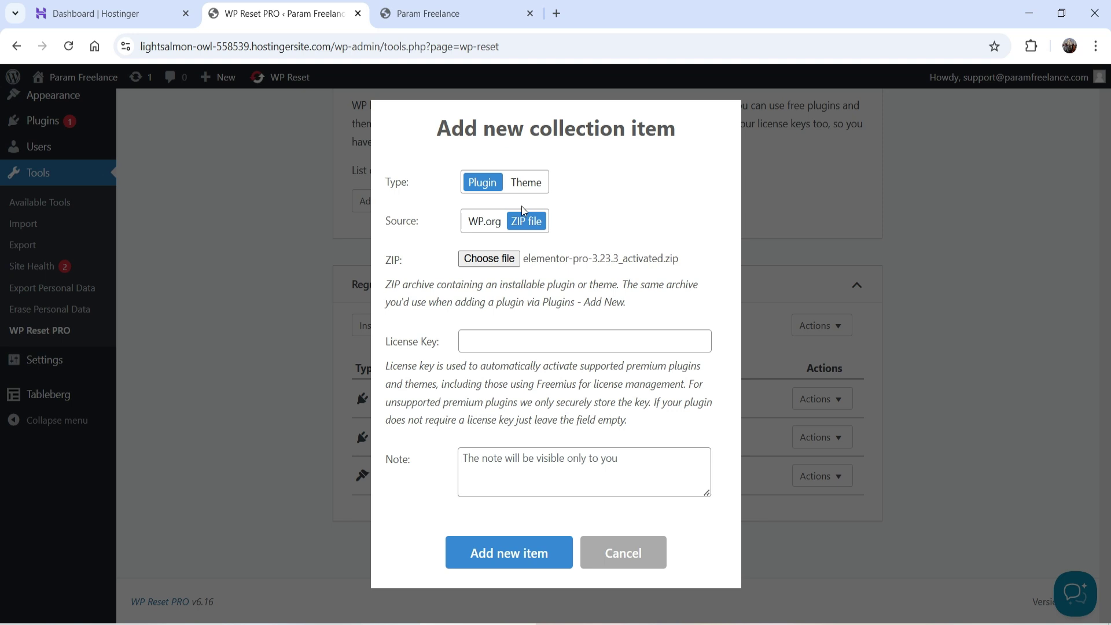
pyautogui.click(506, 556)
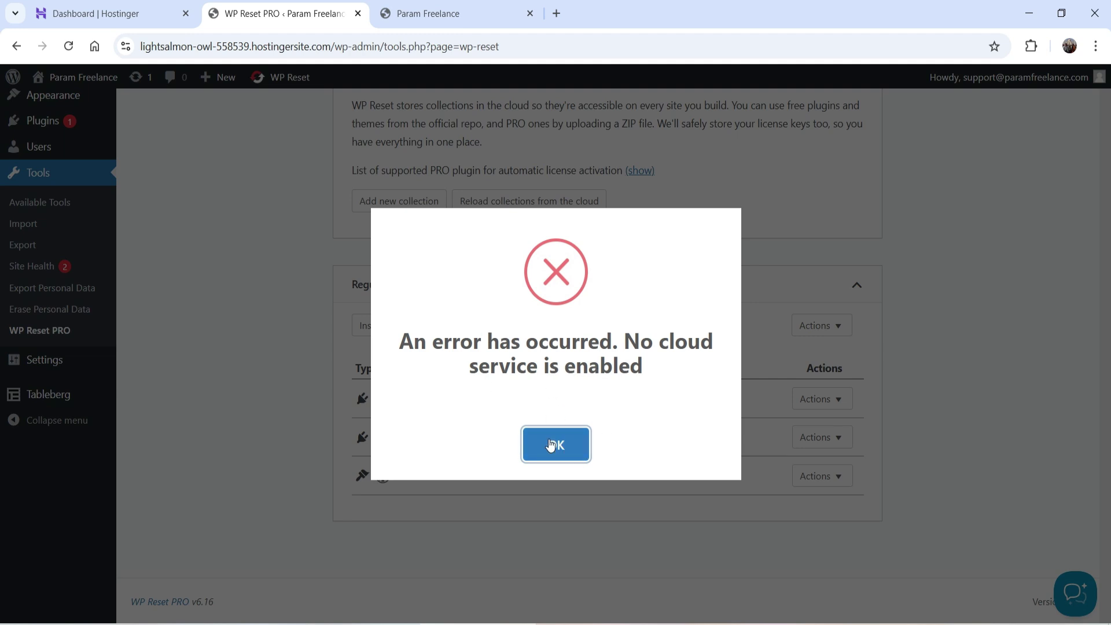
pyautogui.click(551, 450)
pyautogui.scroll(4, 963, 414)
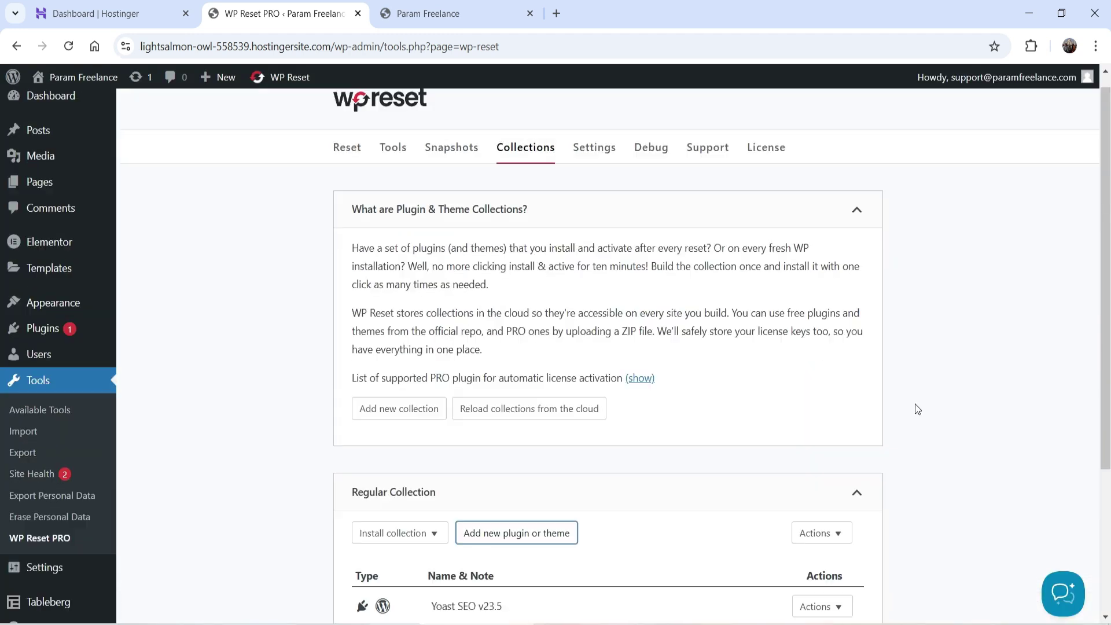
pyautogui.click(591, 164)
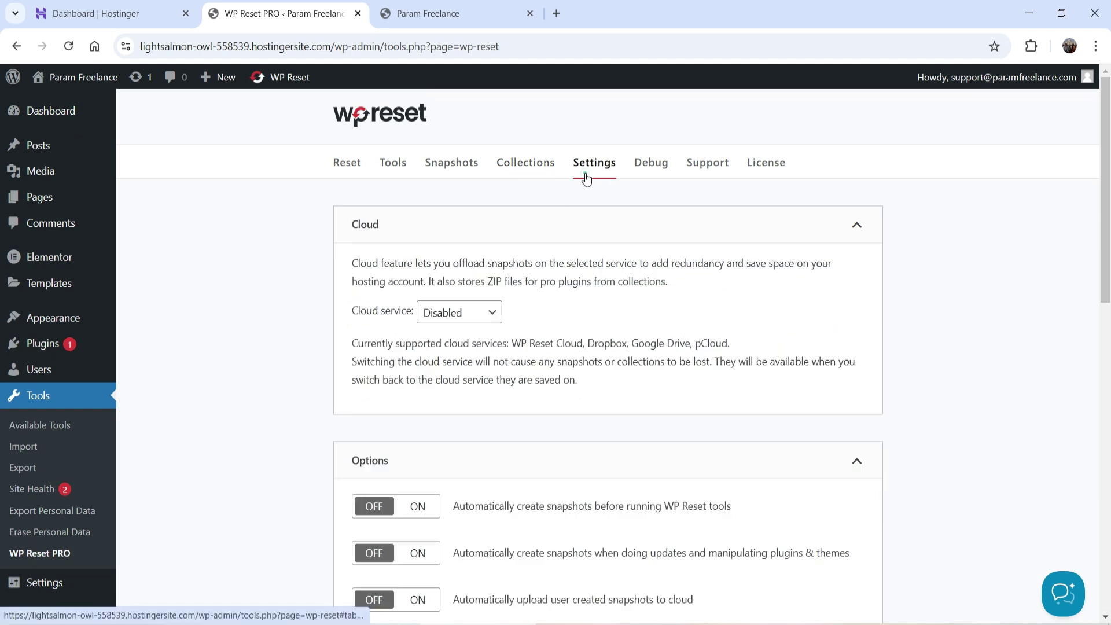
pyautogui.click(478, 313)
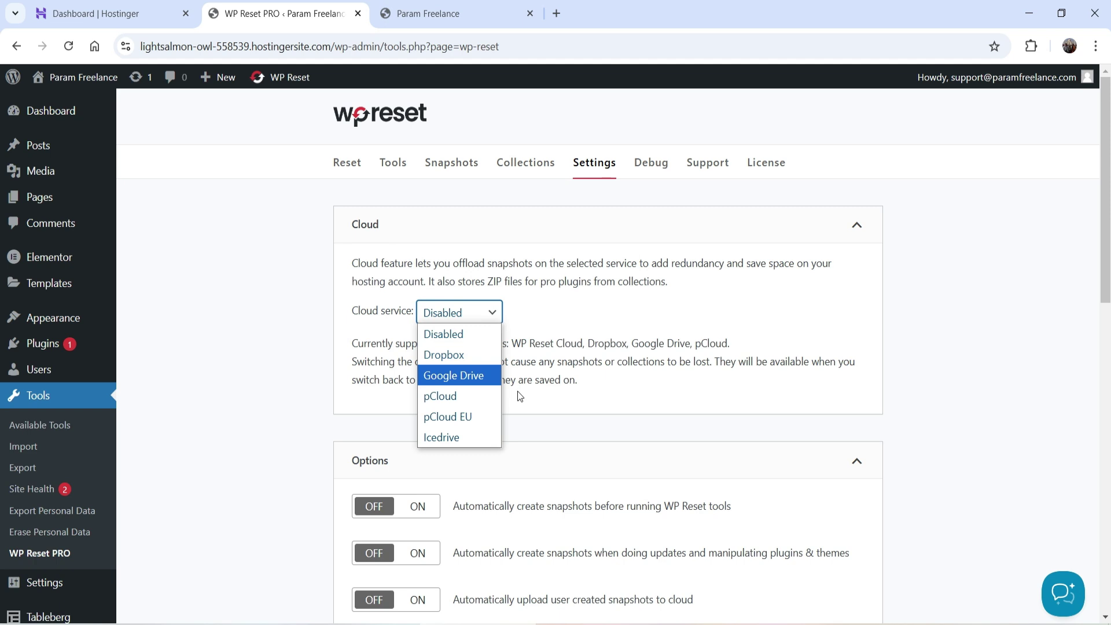
pyautogui.click(492, 313)
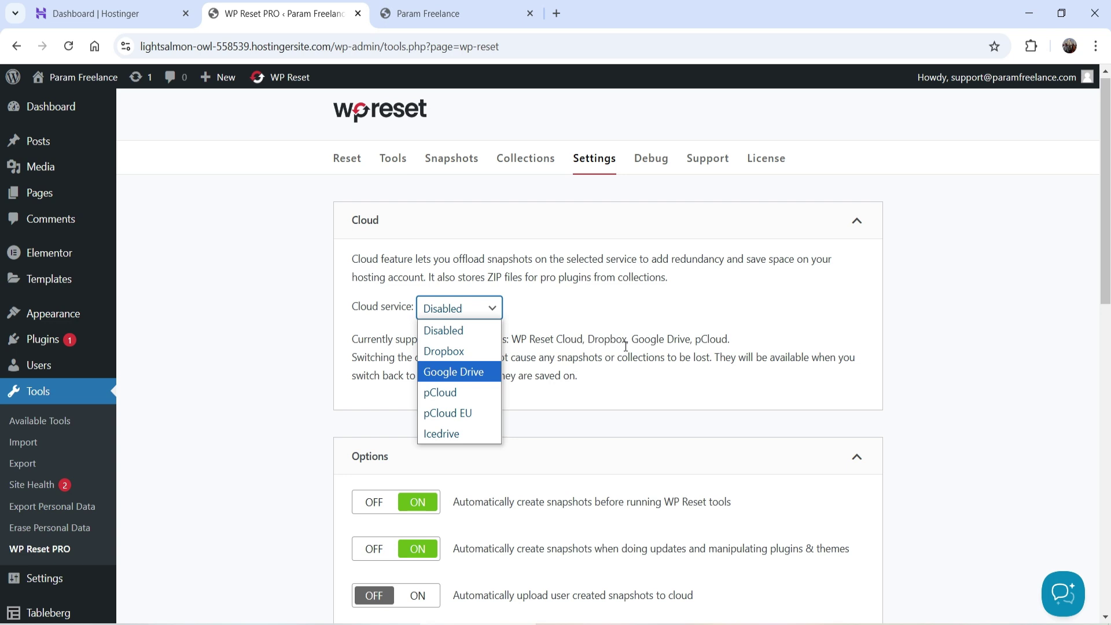
pyautogui.click(683, 314)
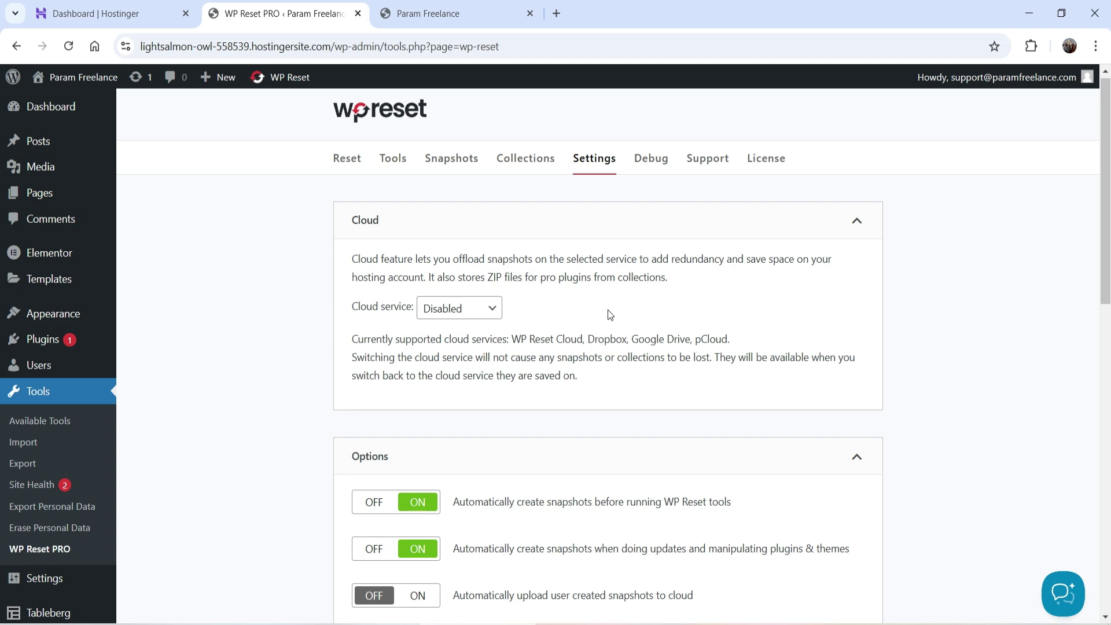
pyautogui.click(523, 158)
pyautogui.scroll(-4, 784, 297)
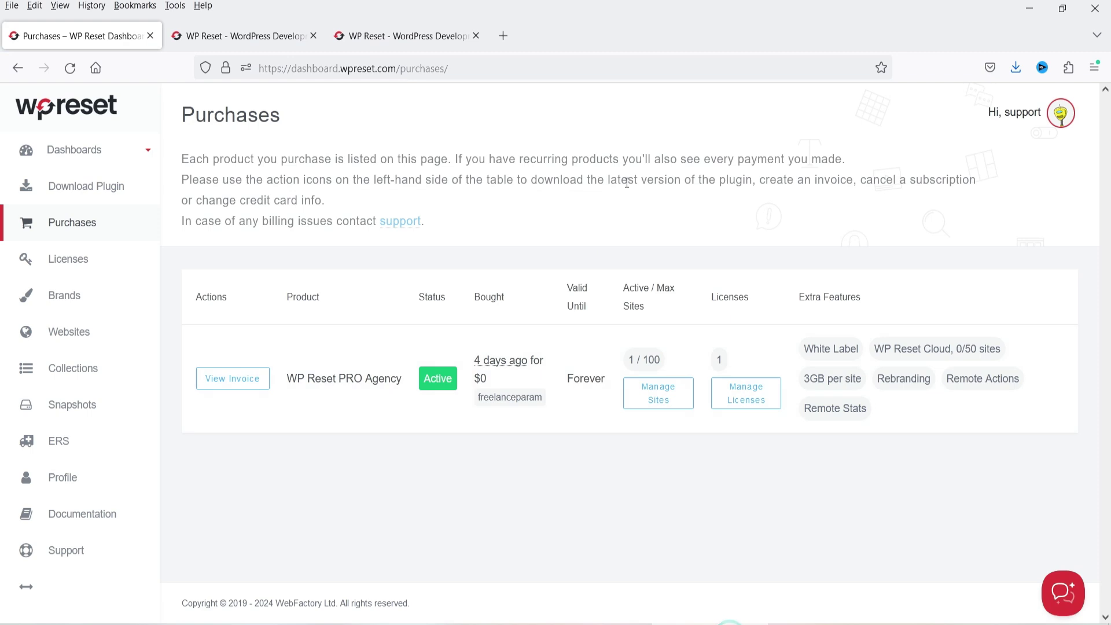
# Open Regular Collection in the WP Reset Dashboard and check the connected website's Active status.
pyautogui.click(81, 380)
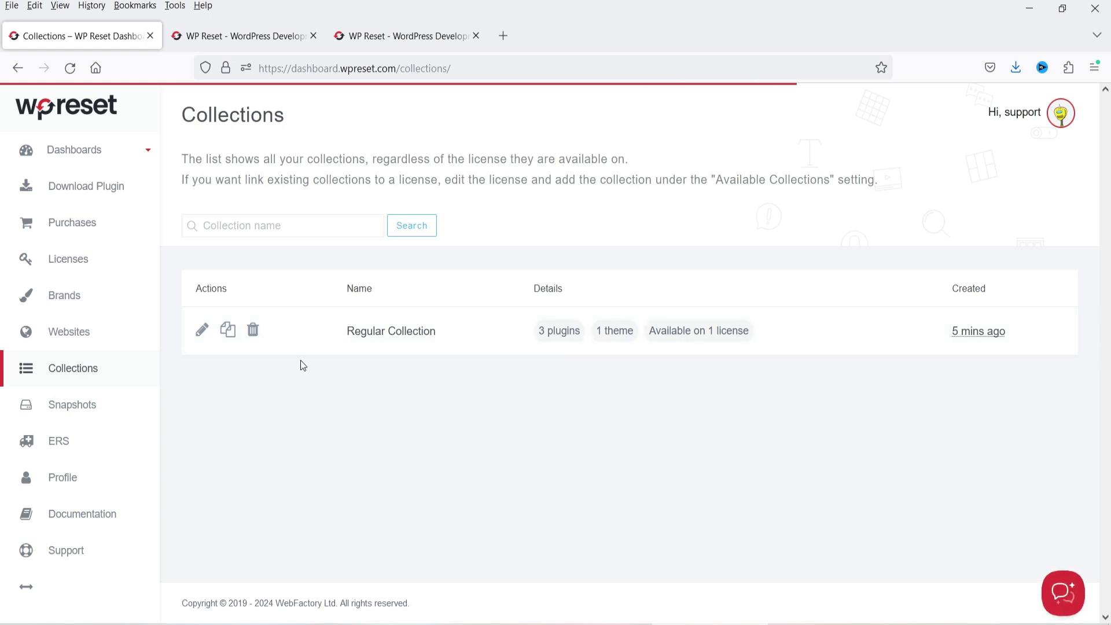
pyautogui.tripleClick(347, 332)
pyautogui.click(557, 407)
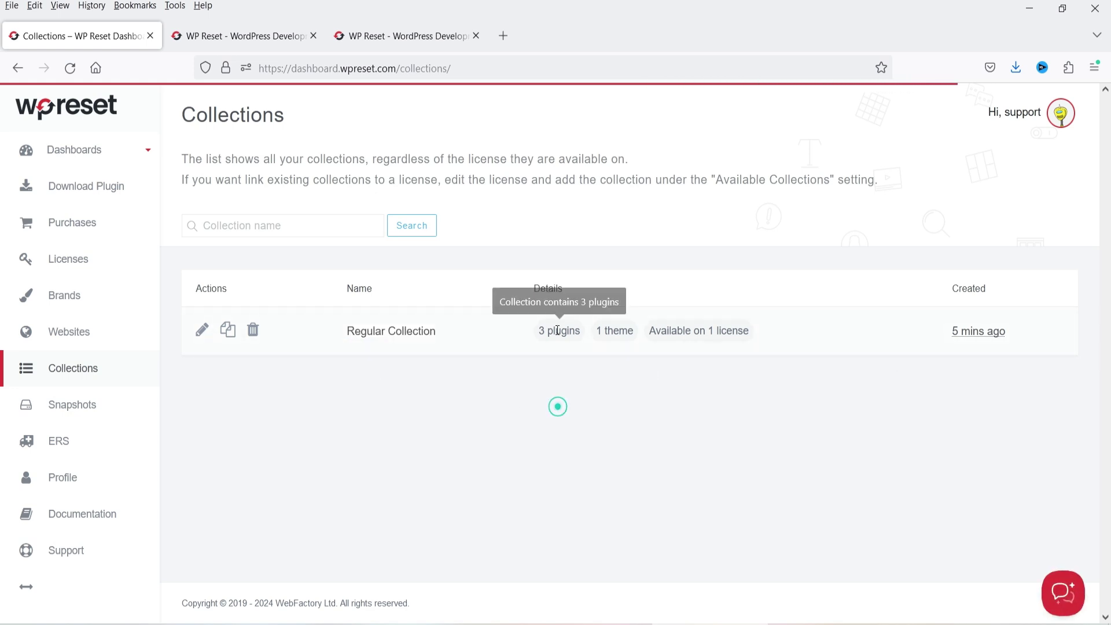
pyautogui.click(201, 329)
pyautogui.click(87, 331)
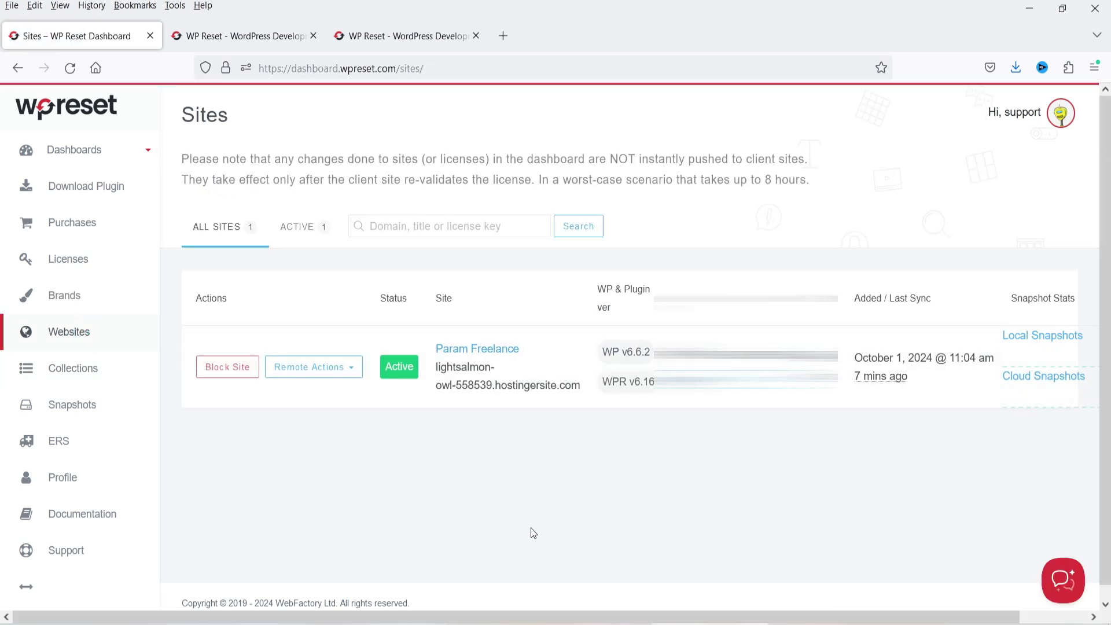
pyautogui.moveTo(400, 362)
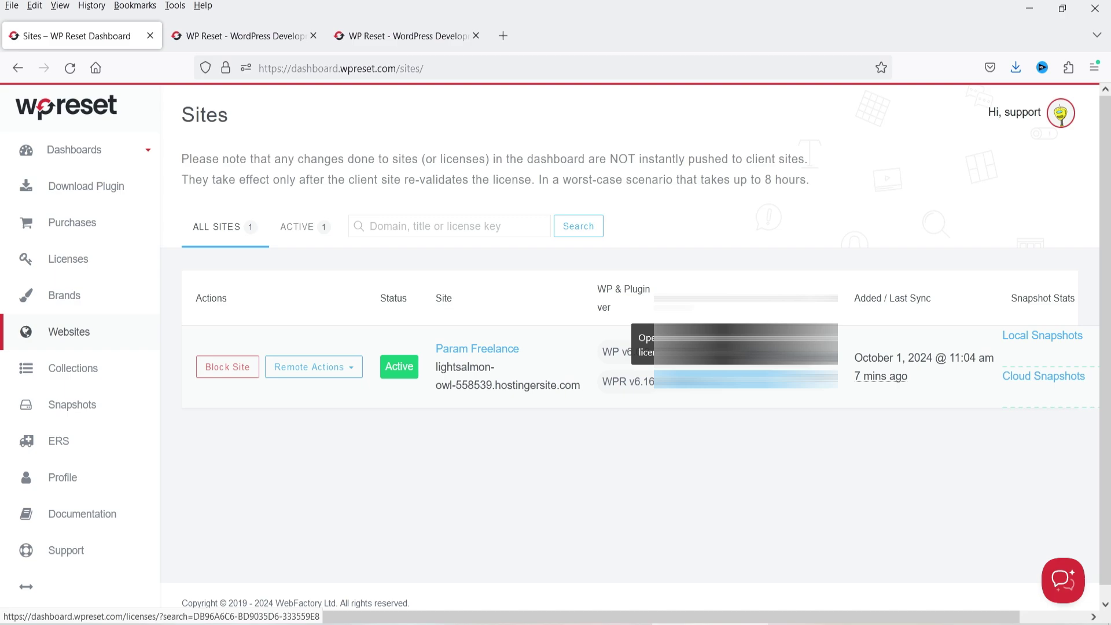
pyautogui.hotkey('alt', 'Tab')
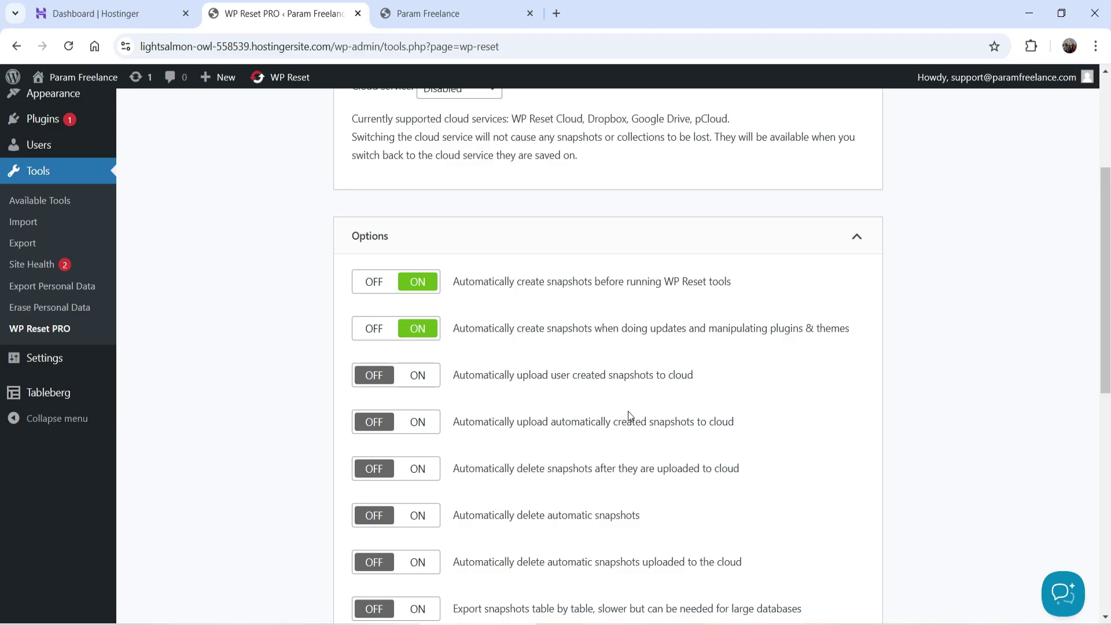
# Turn on cloud upload of user-created snapshots and deletion of snapshots after upload.
pyautogui.scroll(-2, 484, 311)
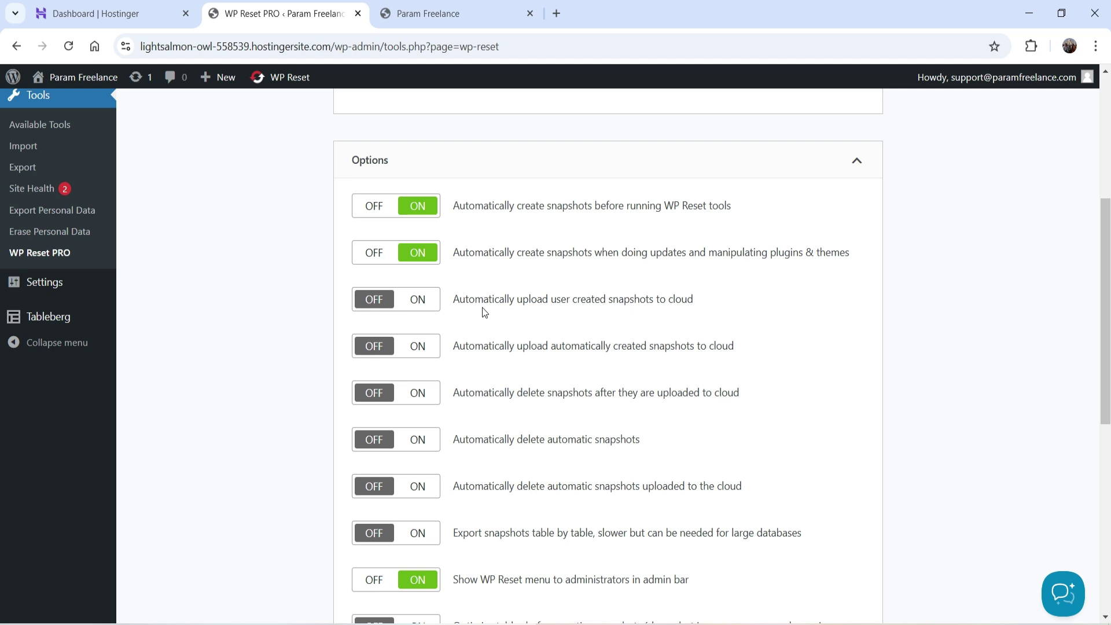
pyautogui.click(421, 301)
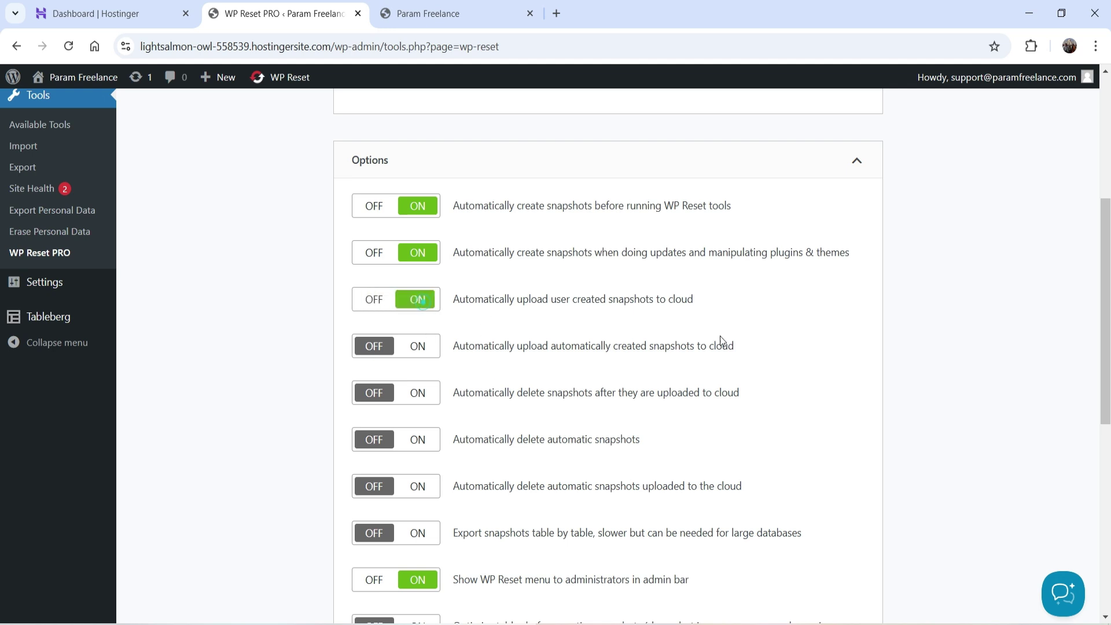
pyautogui.scroll(-5, 821, 306)
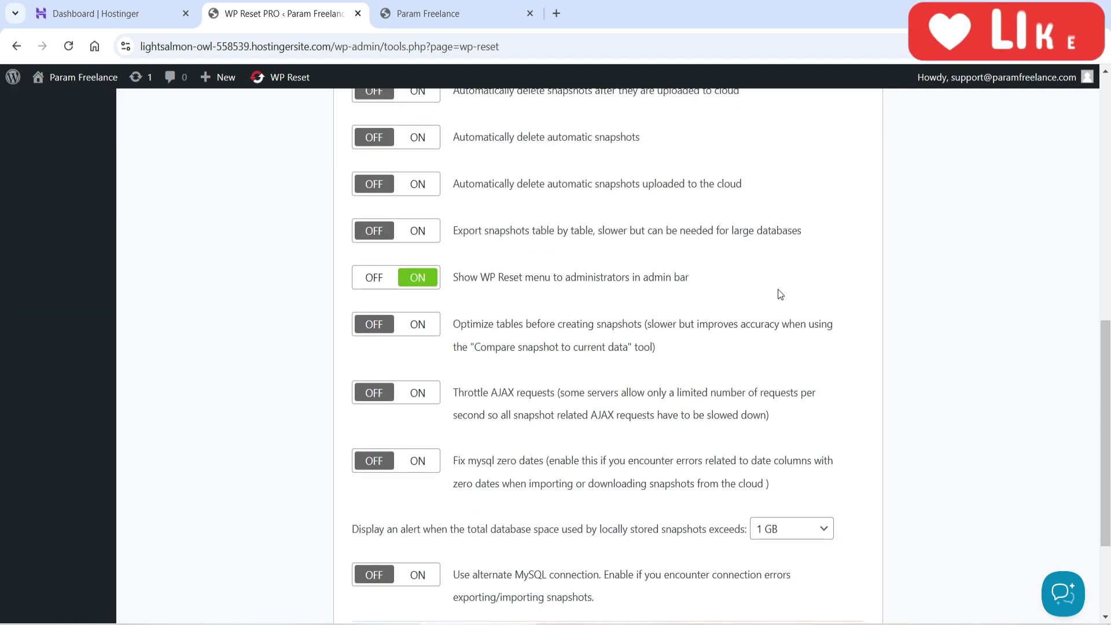
pyautogui.scroll(5, 780, 294)
pyautogui.scroll(3, 779, 291)
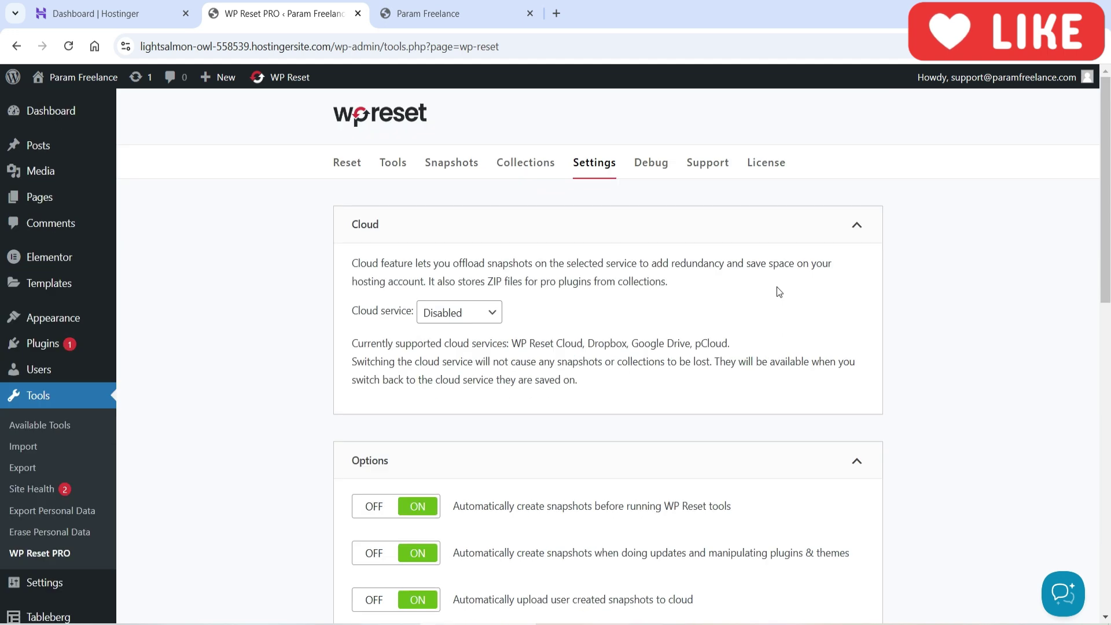
pyautogui.scroll(-5, 540, 258)
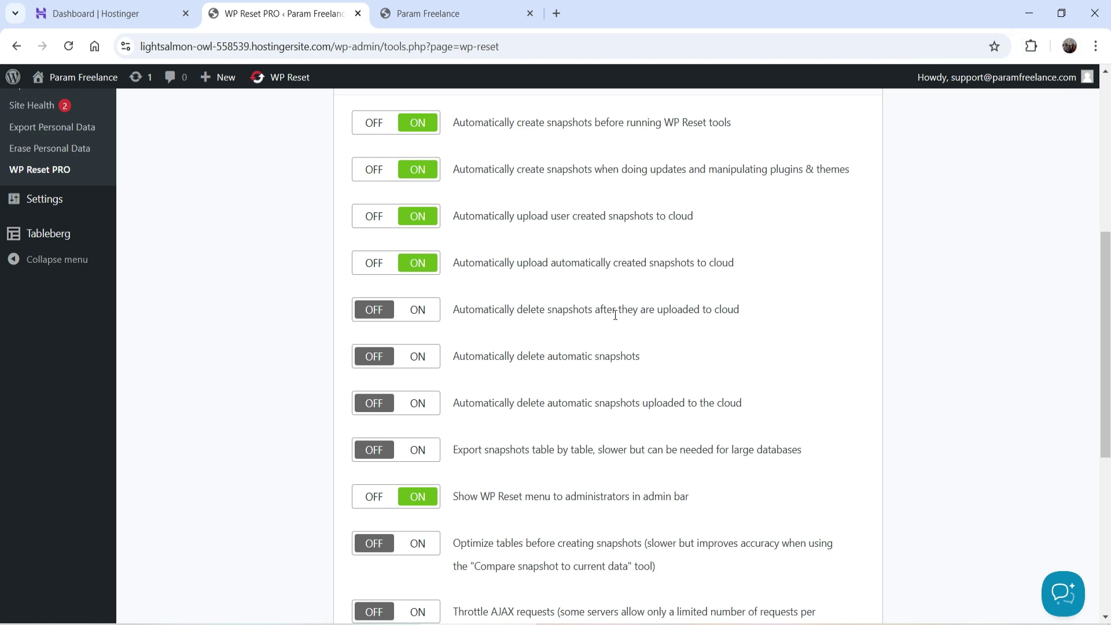
pyautogui.click(431, 313)
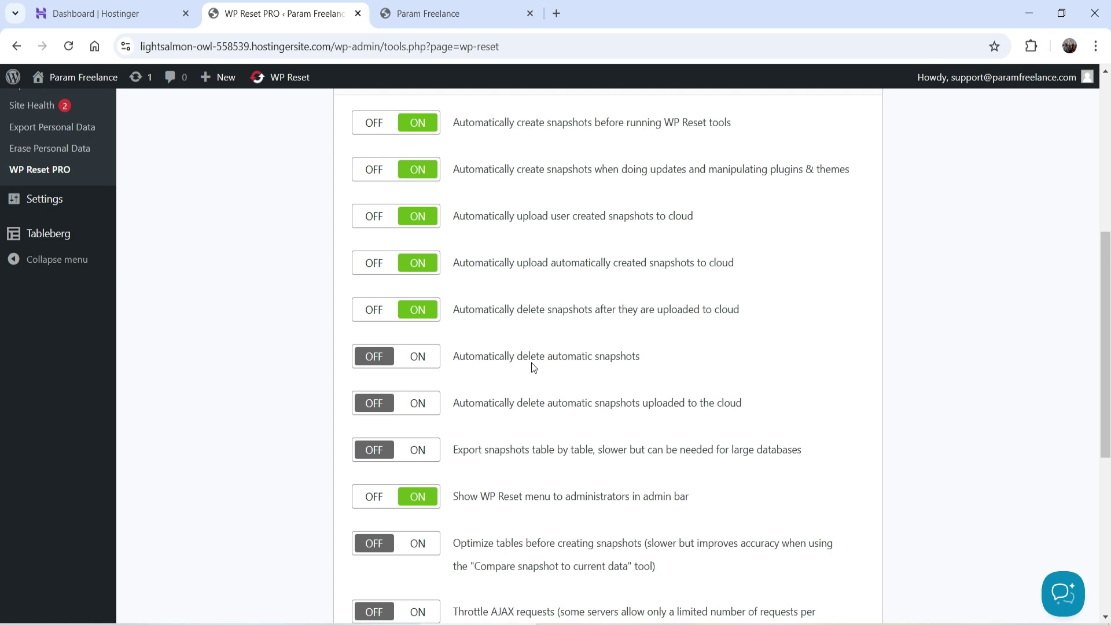
# Review the cloud service choices and bring up the WP Reset tools index.
pyautogui.scroll(6, 885, 360)
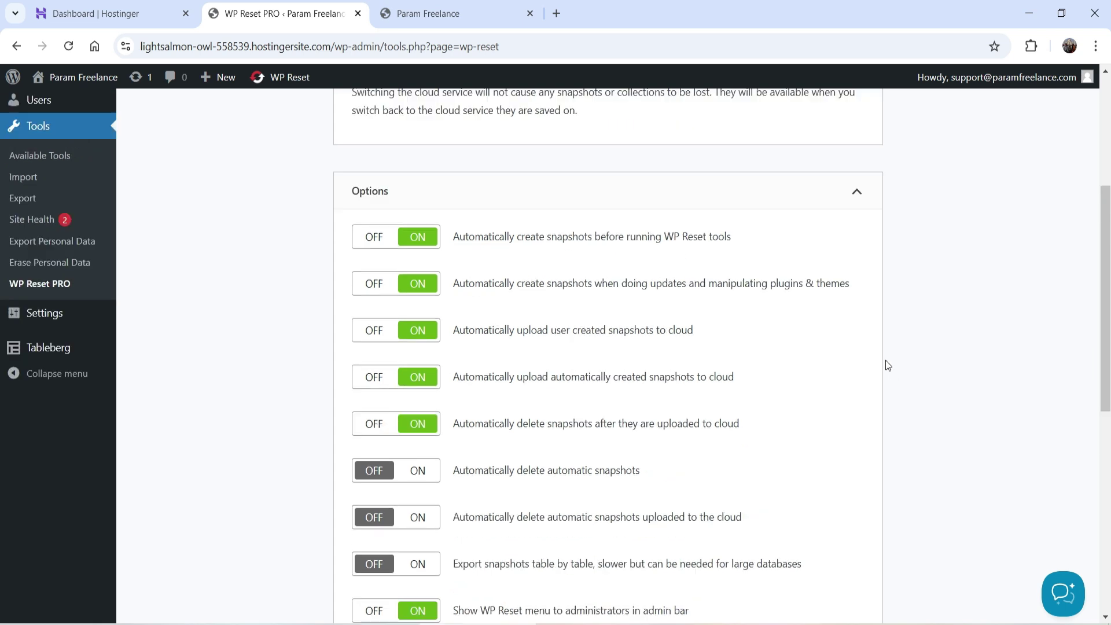
pyautogui.click(495, 313)
pyautogui.click(393, 162)
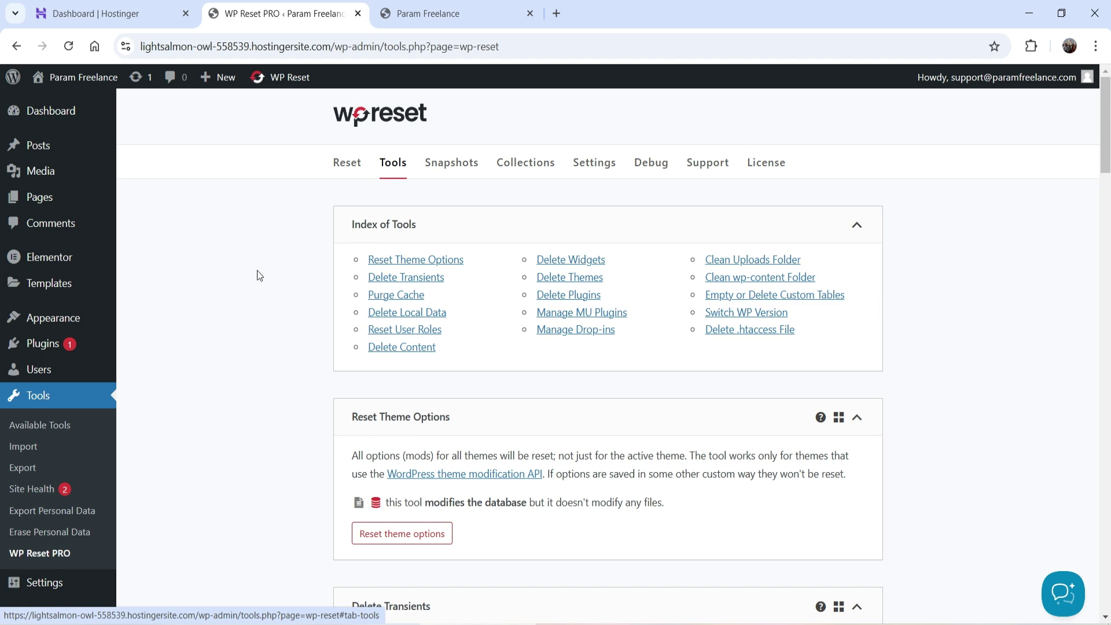
# Jump to the Delete Themes tool and look over the Delete Plugins section below.
pyautogui.click(563, 282)
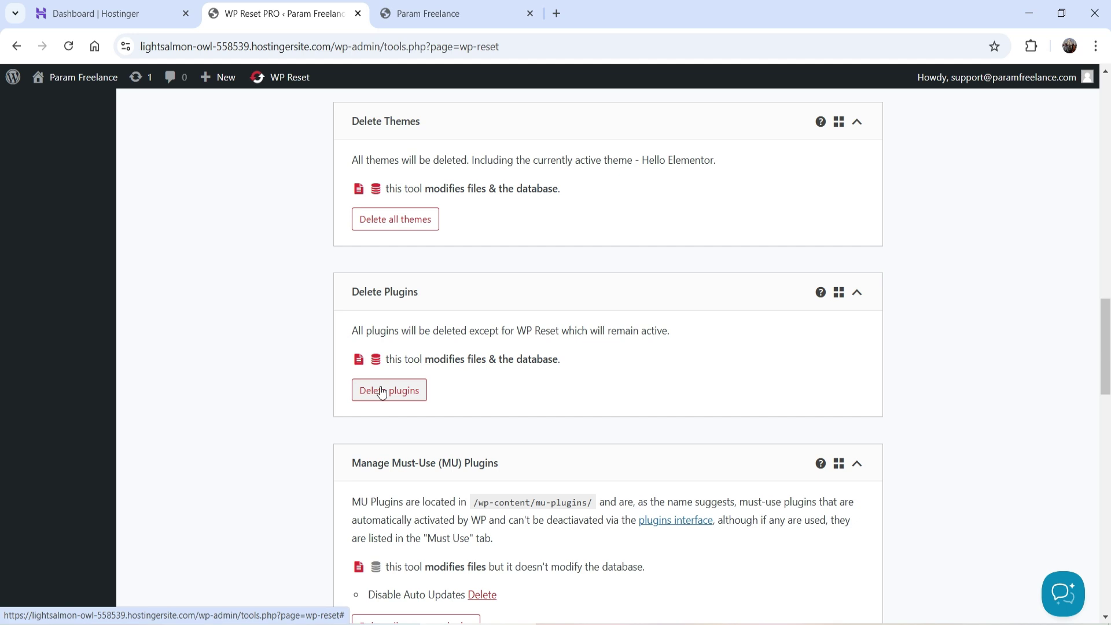
pyautogui.scroll(-4, 313, 399)
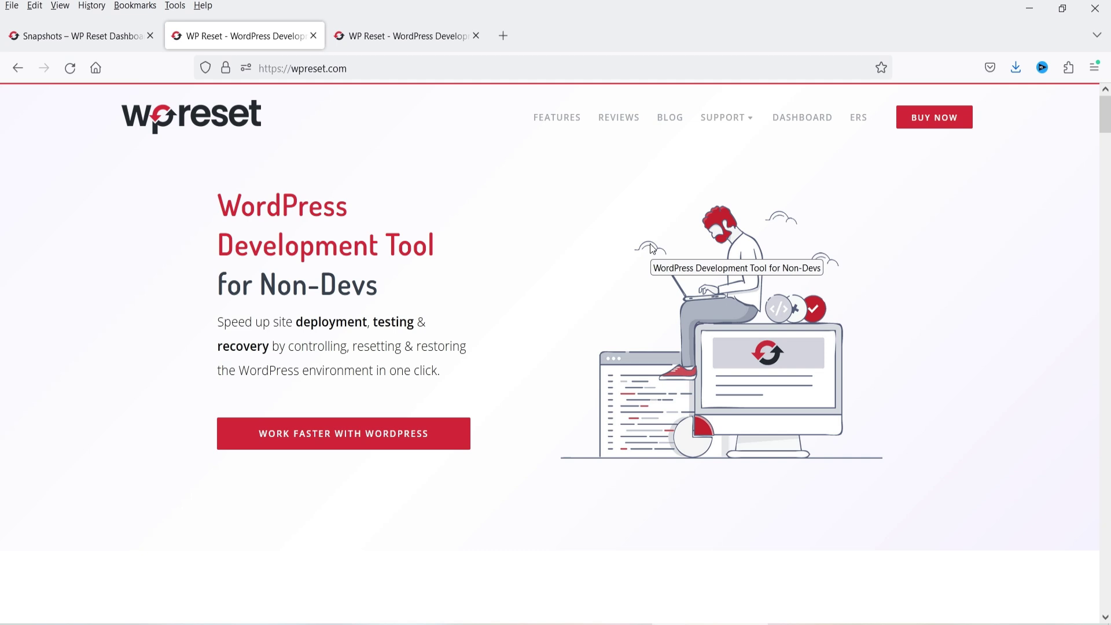
# Show the Agency, Team Lifetime and Personal pricing plans on wpreset.com.
pyautogui.click(370, 35)
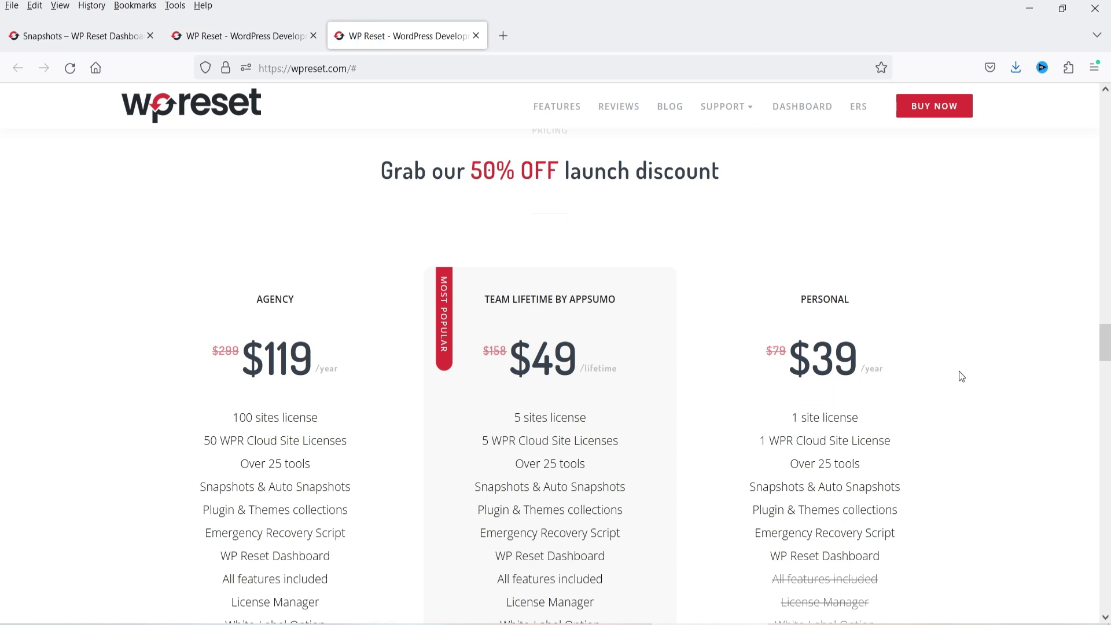
pyautogui.scroll(-2, 974, 326)
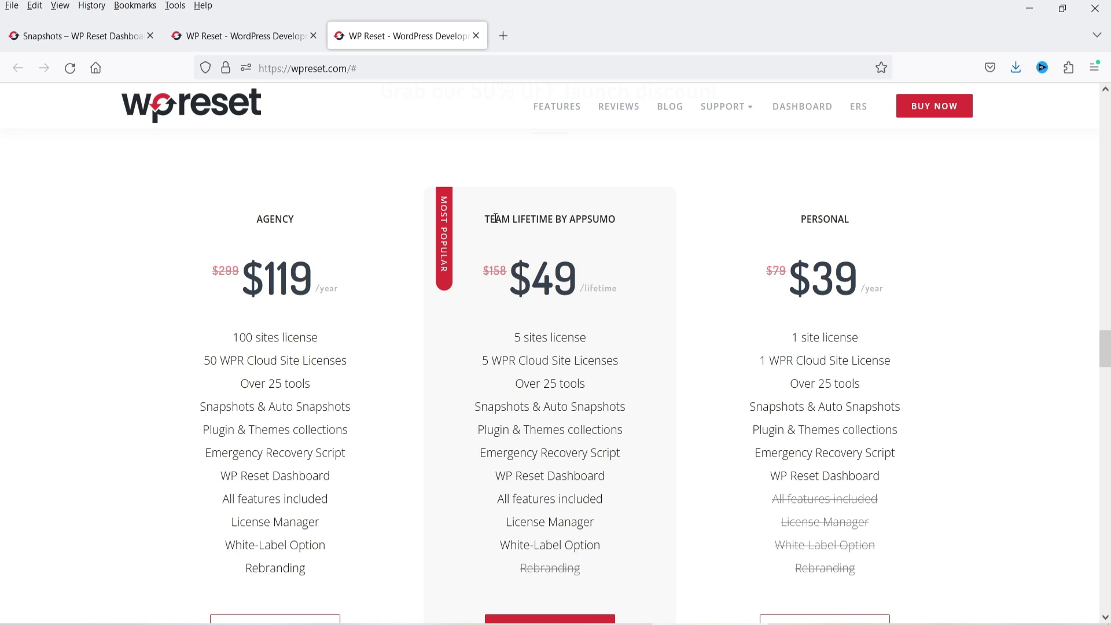
pyautogui.scroll(-1, 591, 260)
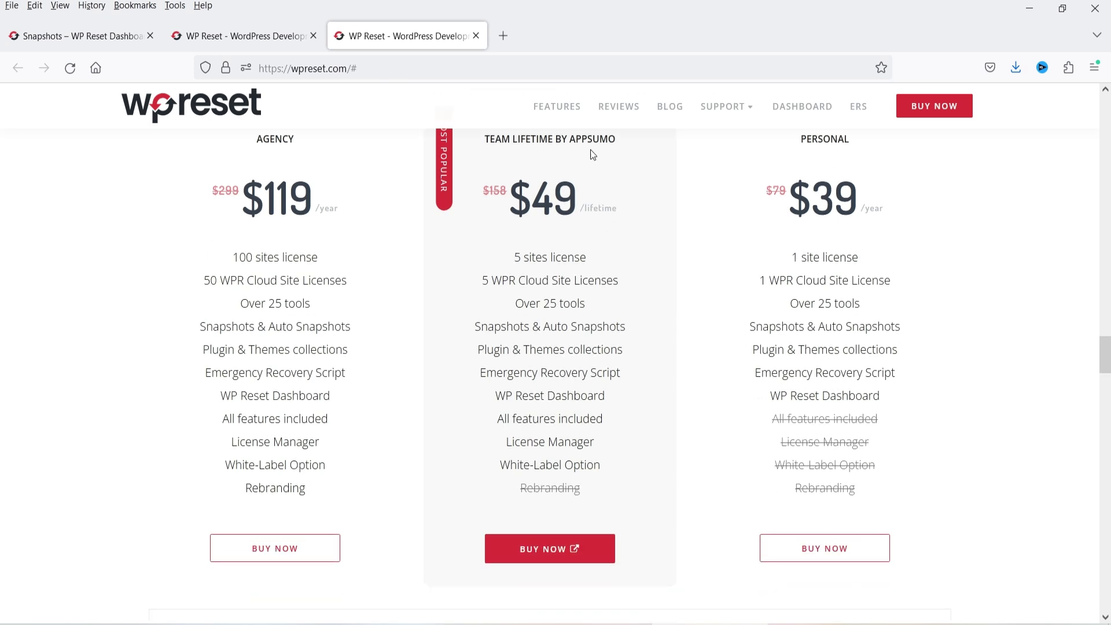
# Open the $49 AppSumo WP Reset Pro Plan deal in a new tab, then return to wpreset.com's homepage.
pyautogui.click(541, 561)
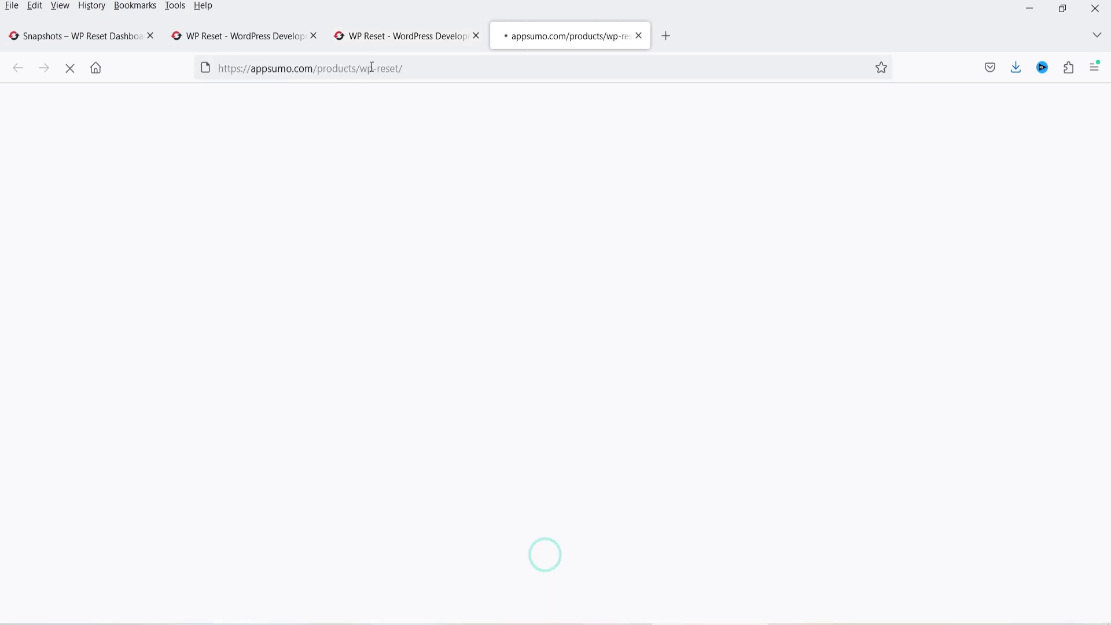
pyautogui.click(377, 36)
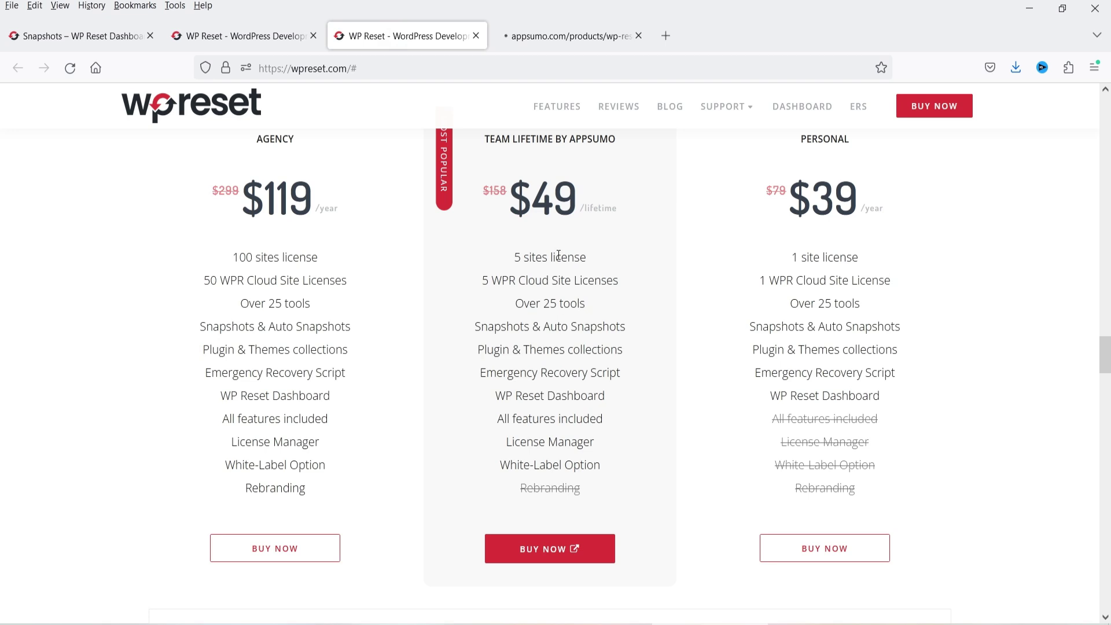
pyautogui.click(548, 30)
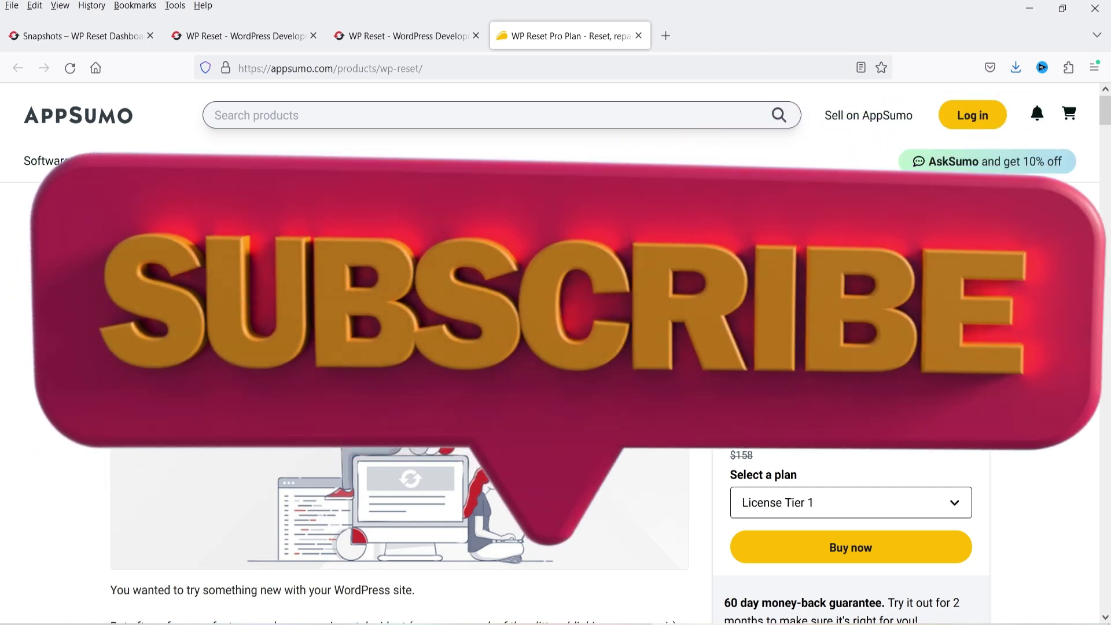
pyautogui.click(232, 36)
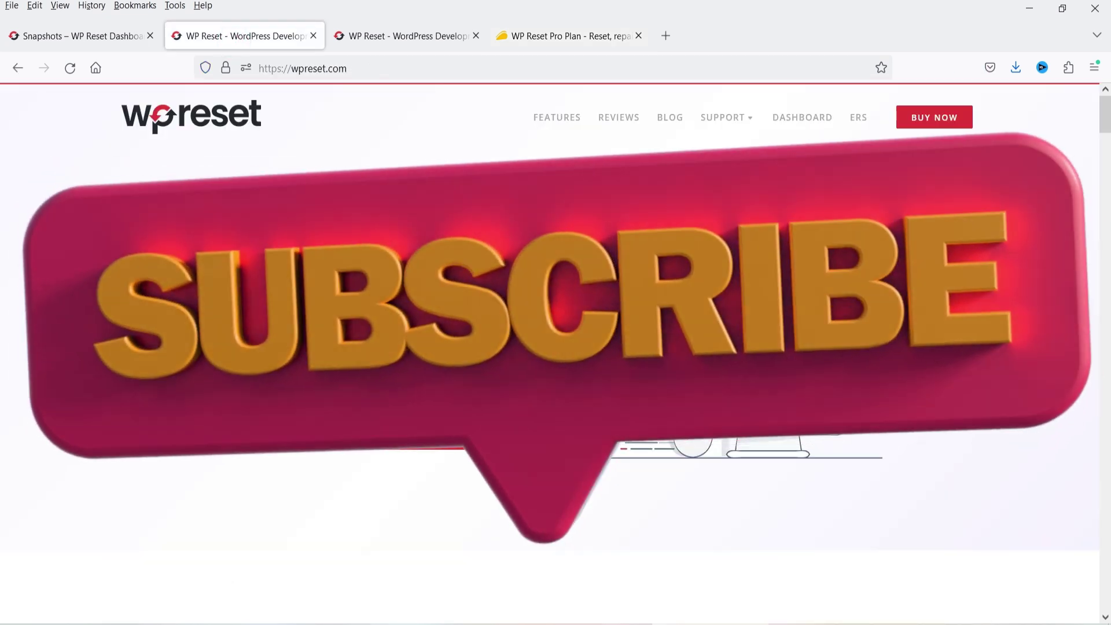